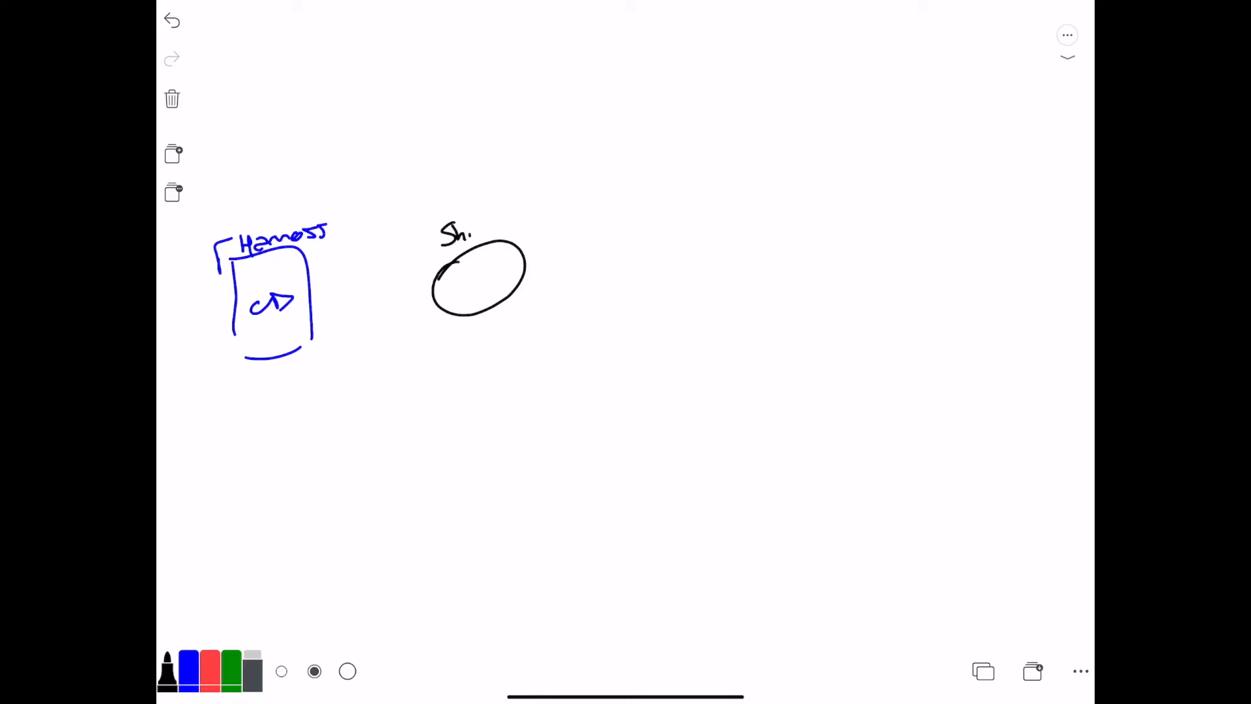
Step: Complete the handwritten Shipa label above the black oval and write API inside the oval
left_click_drag(498, 224, 510, 239)
left_click_drag(450, 295, 470, 284)
left_click_drag(469, 295, 500, 262)
left_click_drag(479, 291, 490, 285)
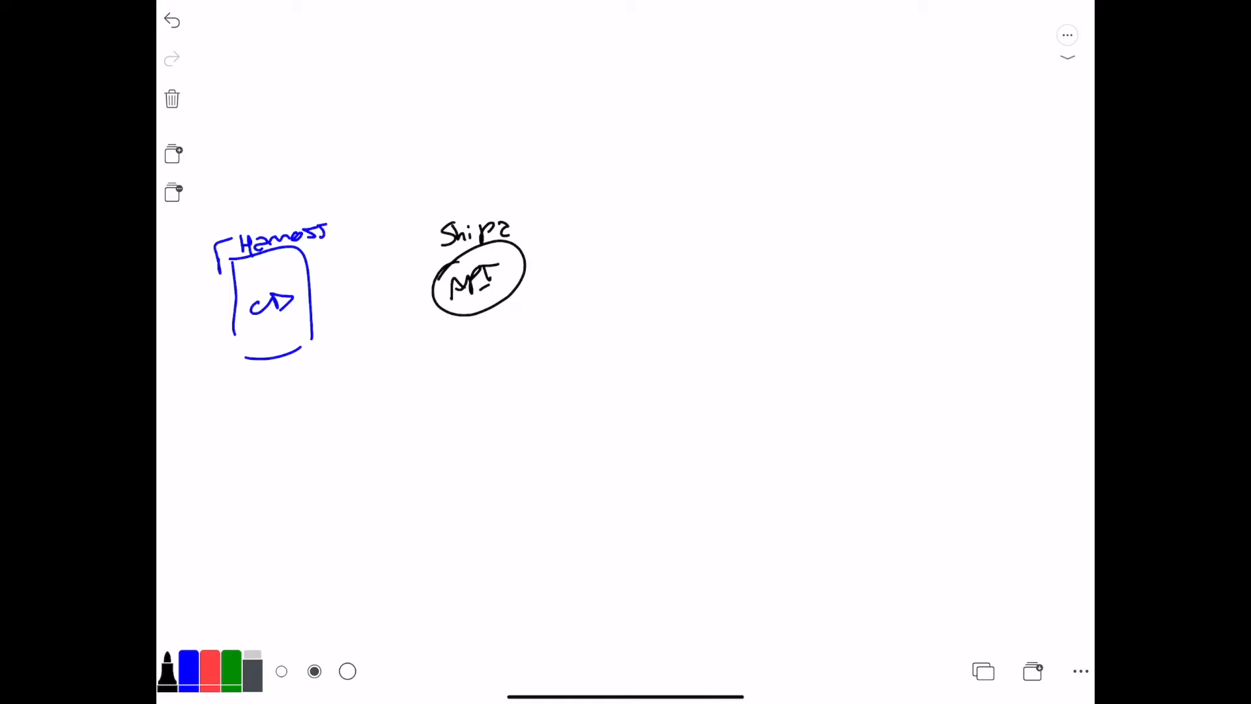
Step: Draw a column of four black ovals beside the Shipa API oval, labelled FW1, FW2, FW3 and FW4
mouse_move(637, 167)
left_mouse_down()
mouse_move(616, 187)
mouse_move(632, 197)
mouse_move(648, 179)
mouse_move(678, 186)
left_mouse_up()
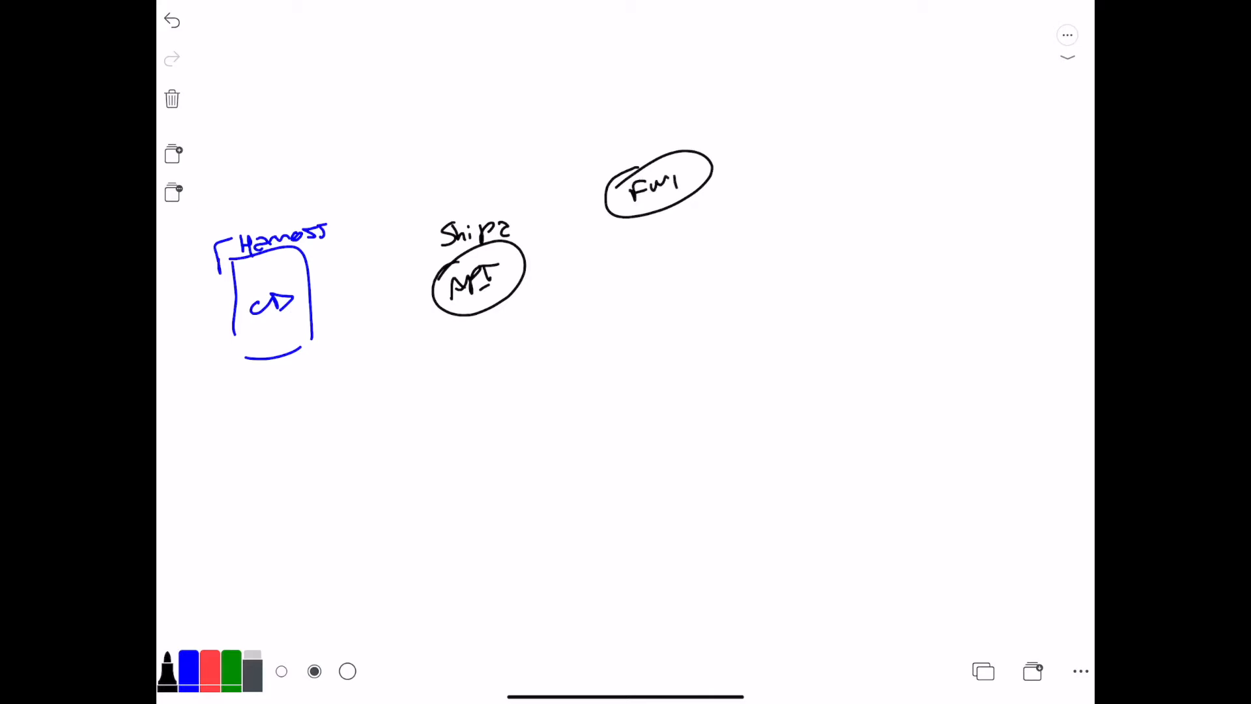
left_click_drag(654, 279, 630, 320)
mouse_move(629, 303)
left_mouse_down()
mouse_move(644, 296)
mouse_move(653, 311)
mouse_move(664, 297)
left_mouse_up()
left_click_drag(668, 297, 688, 310)
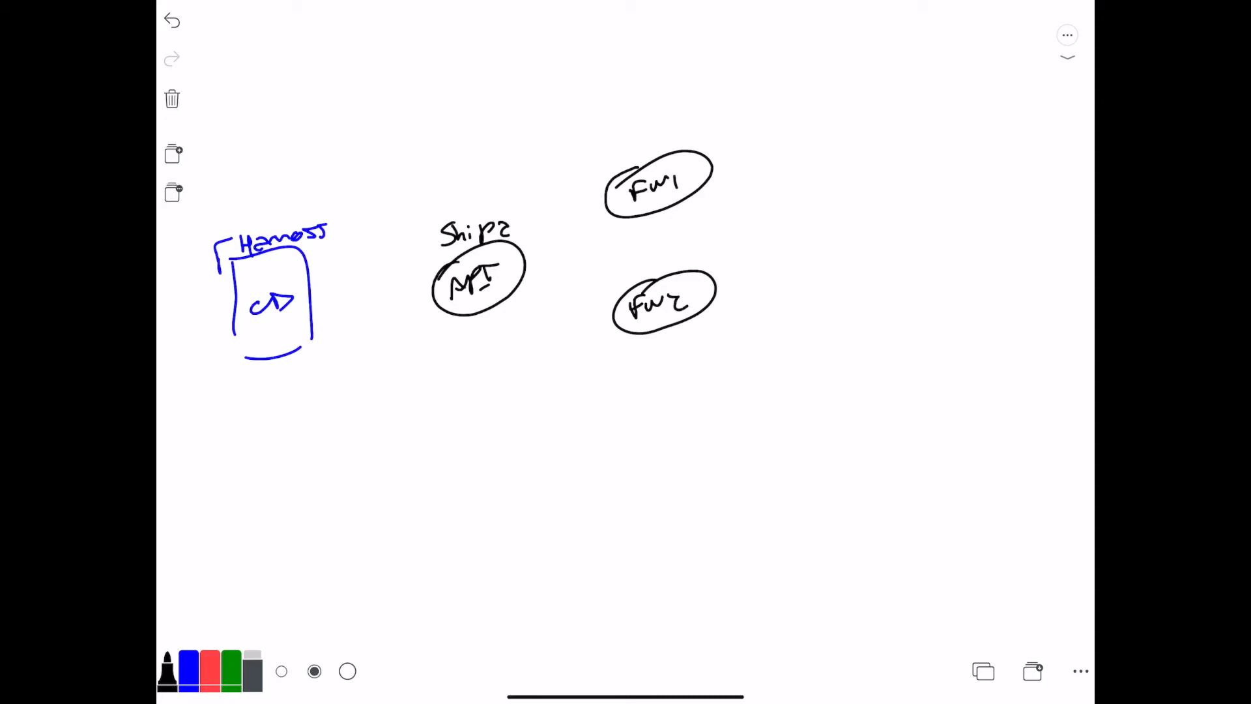
mouse_move(629, 392)
left_mouse_down()
mouse_move(652, 377)
mouse_move(626, 397)
mouse_move(675, 405)
mouse_move(671, 427)
left_mouse_up()
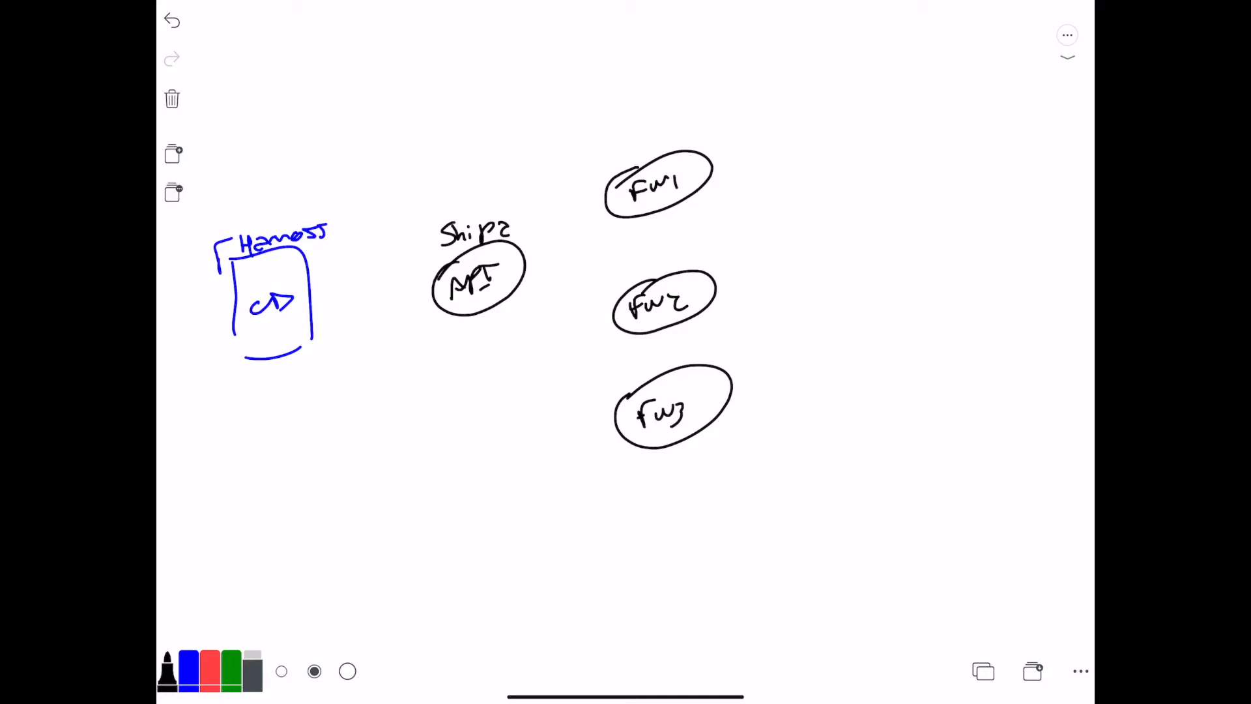
mouse_move(647, 550)
left_mouse_down()
mouse_move(633, 538)
mouse_move(656, 539)
mouse_move(671, 508)
left_mouse_up()
left_click_drag(661, 528, 716, 519)
left_click_drag(710, 510, 715, 530)
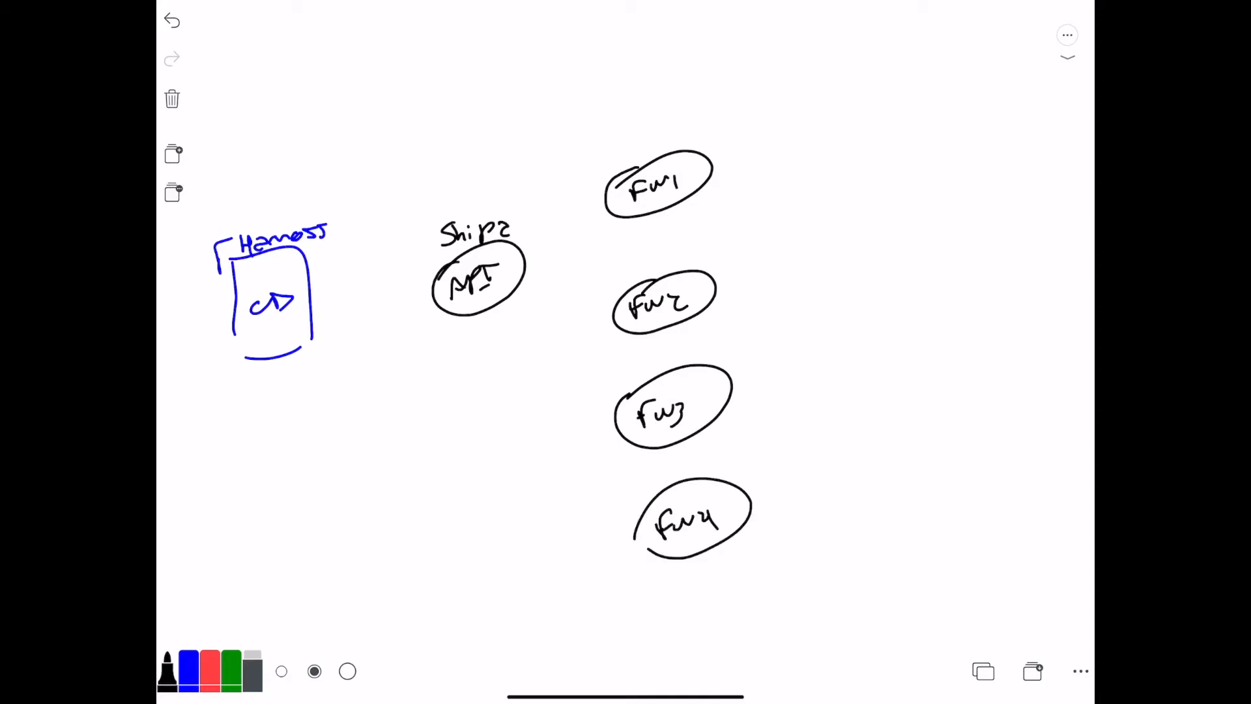
Step: Connect the Shipa API oval to each of the four framework ovals with black lines
left_click_drag(525, 258, 622, 190)
mouse_move(518, 279)
left_mouse_down()
mouse_move(617, 316)
mouse_move(627, 414)
left_mouse_up()
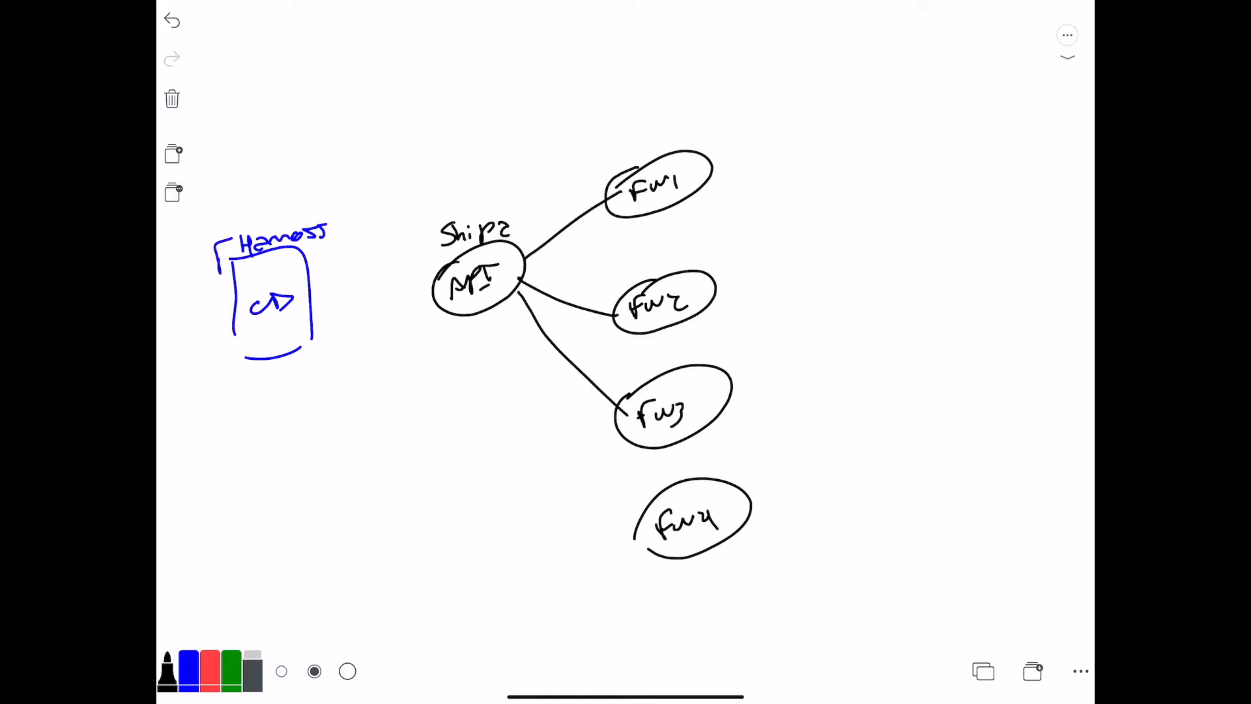
left_click_drag(479, 309, 628, 521)
Step: Draw a line from FW1 to a new black cluster box and label the box K8S1 - GKE
mouse_move(712, 165)
left_mouse_down()
mouse_move(775, 155)
mouse_move(814, 185)
left_mouse_up()
mouse_move(803, 135)
left_mouse_down()
mouse_move(850, 128)
mouse_move(876, 191)
left_mouse_up()
left_click_drag(812, 192, 848, 187)
mouse_move(796, 148)
left_mouse_down()
mouse_move(784, 122)
mouse_move(917, 121)
left_mouse_up()
left_click(873, 122)
mouse_move(929, 108)
left_mouse_down()
mouse_move(920, 118)
mouse_move(934, 119)
left_mouse_up()
mouse_move(728, 296)
left_mouse_down()
mouse_move(781, 284)
mouse_move(808, 304)
left_mouse_up()
Step: Draw a line from FW2 to a second cluster box and label the box K8S2 - EKS
left_click_drag(798, 261, 871, 306)
left_click_drag(821, 314, 854, 315)
mouse_move(786, 253)
left_mouse_down()
mouse_move(786, 269)
mouse_move(805, 238)
left_mouse_up()
mouse_move(808, 232)
left_mouse_down()
mouse_move(814, 246)
mouse_move(820, 231)
left_mouse_up()
mouse_move(820, 235)
left_mouse_down()
mouse_move(834, 246)
mouse_move(864, 231)
left_mouse_up()
left_click_drag(863, 233, 910, 243)
mouse_move(888, 235)
left_mouse_down()
mouse_move(923, 225)
mouse_move(923, 238)
left_mouse_up()
left_click_drag(920, 226, 938, 222)
Step: Draw lines from FW3 and FW4 to a shared third cluster box and label it K8S3 - EKS
left_click_drag(755, 395, 805, 445)
left_click_drag(779, 493, 815, 468)
mouse_move(830, 426)
left_mouse_down()
mouse_move(844, 482)
mouse_move(913, 498)
left_mouse_up()
left_click_drag(836, 502, 902, 495)
mouse_move(808, 421)
left_mouse_down()
mouse_move(829, 379)
mouse_move(843, 399)
mouse_move(851, 382)
left_mouse_up()
mouse_move(854, 380)
left_mouse_down()
mouse_move(869, 390)
mouse_move(870, 378)
left_mouse_up()
mouse_move(869, 384)
left_mouse_down()
mouse_move(849, 398)
mouse_move(949, 390)
left_mouse_up()
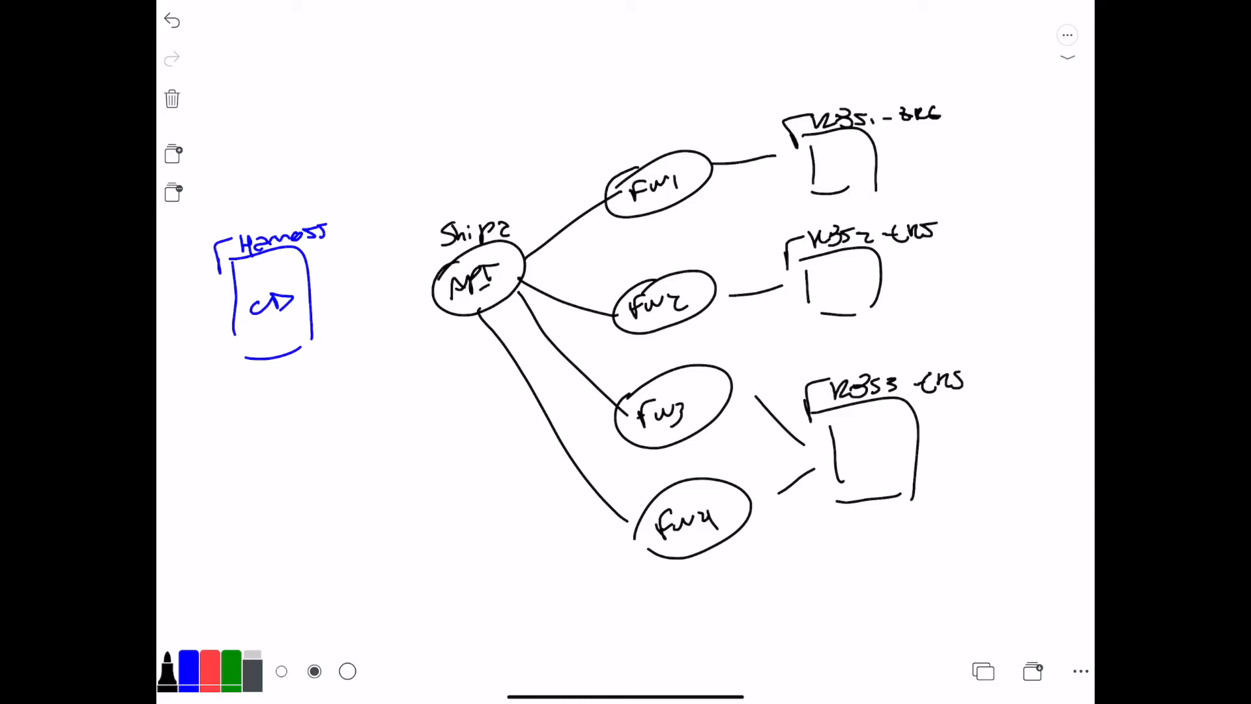
Step: Draw a black arrow from the Harness box to the Shipa API oval and label it APP
left_click_drag(313, 297, 435, 289)
left_click_drag(325, 288, 360, 279)
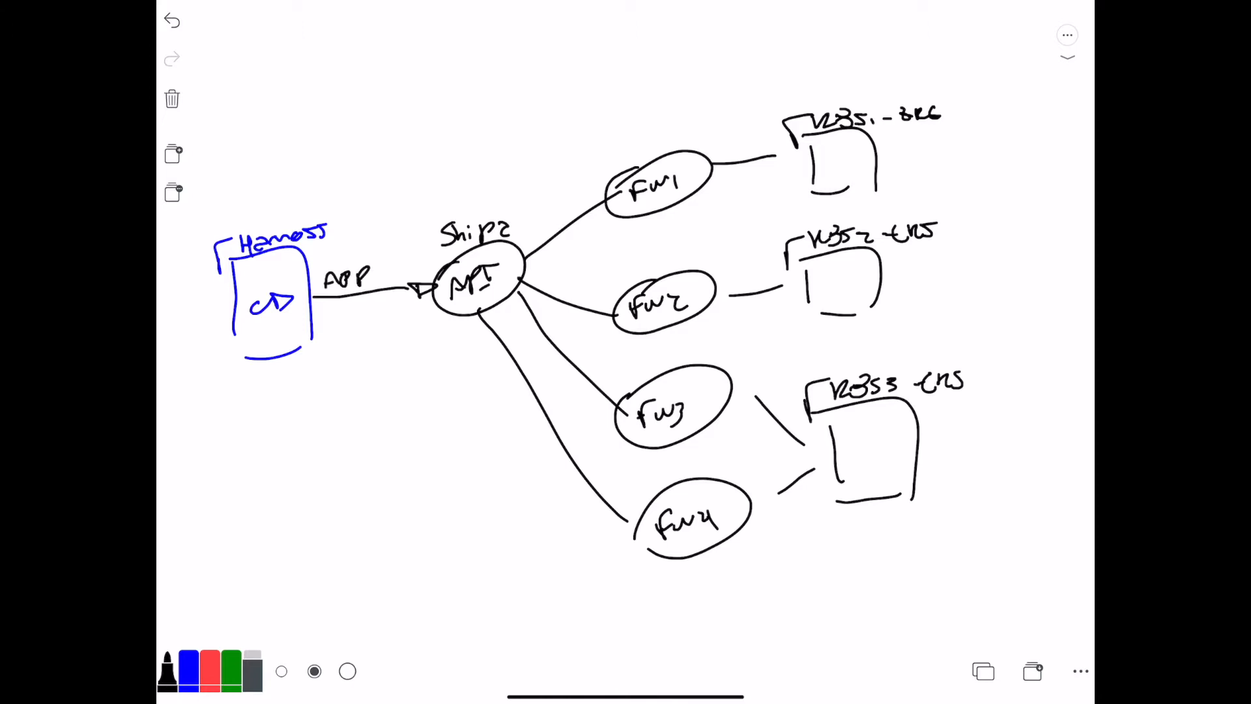
Step: List FW, TEAM and Definition in blue below the APP arrow, each with a small leading arrow
left_click(189, 668)
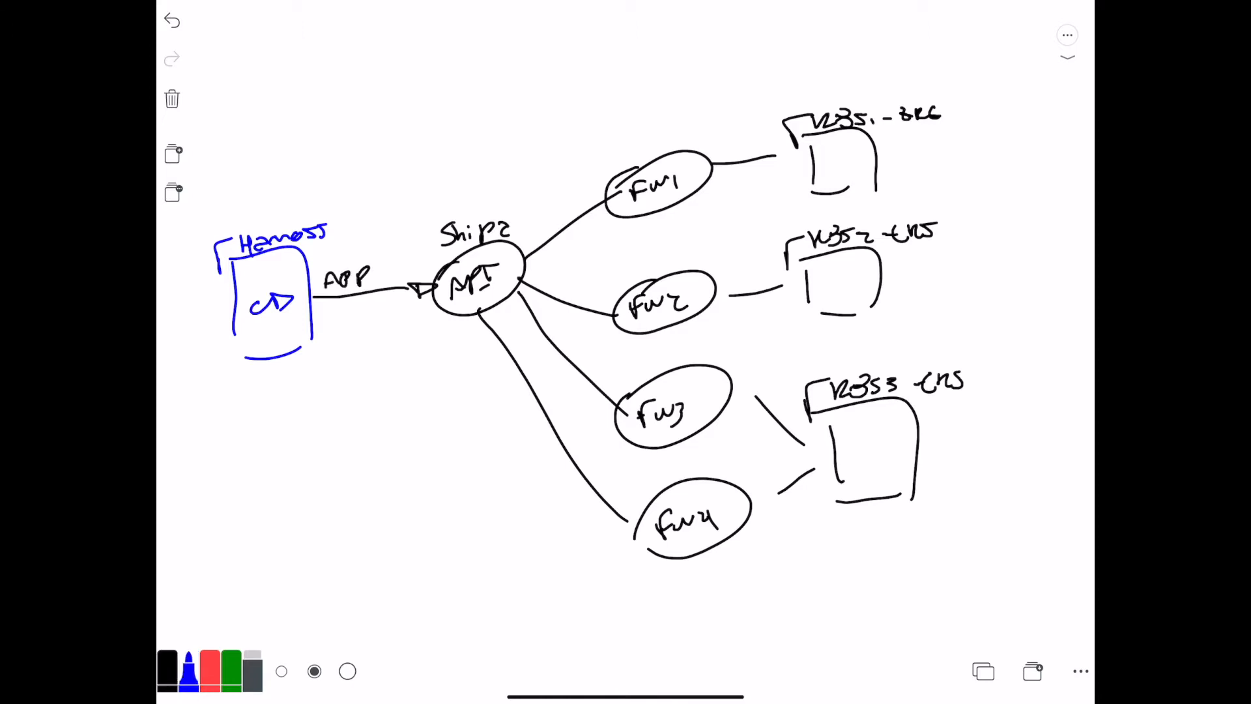
mouse_move(332, 310)
left_mouse_down()
mouse_move(335, 324)
mouse_move(354, 319)
left_mouse_up()
mouse_move(345, 312)
left_mouse_down()
mouse_move(358, 326)
mouse_move(369, 306)
left_mouse_up()
left_click_drag(359, 317, 393, 311)
left_click_drag(338, 343, 372, 356)
left_click_drag(364, 348, 430, 351)
left_click_drag(346, 391, 362, 412)
left_click_drag(363, 400, 405, 405)
left_click_drag(404, 393, 412, 403)
mouse_move(423, 409)
left_mouse_down()
mouse_move(423, 393)
mouse_move(427, 404)
left_mouse_up()
left_click_drag(419, 398, 465, 389)
left_click_drag(458, 381, 497, 373)
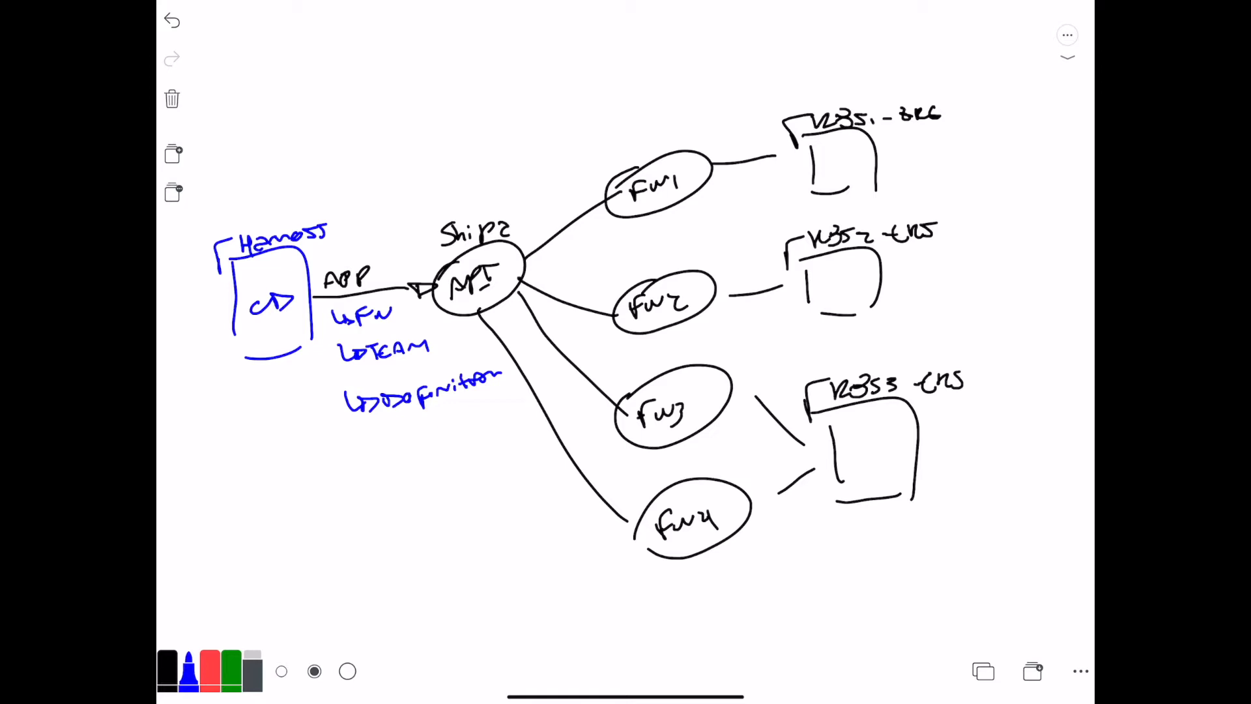
Step: Write Policies in red above the FW1 oval
left_click(210, 669)
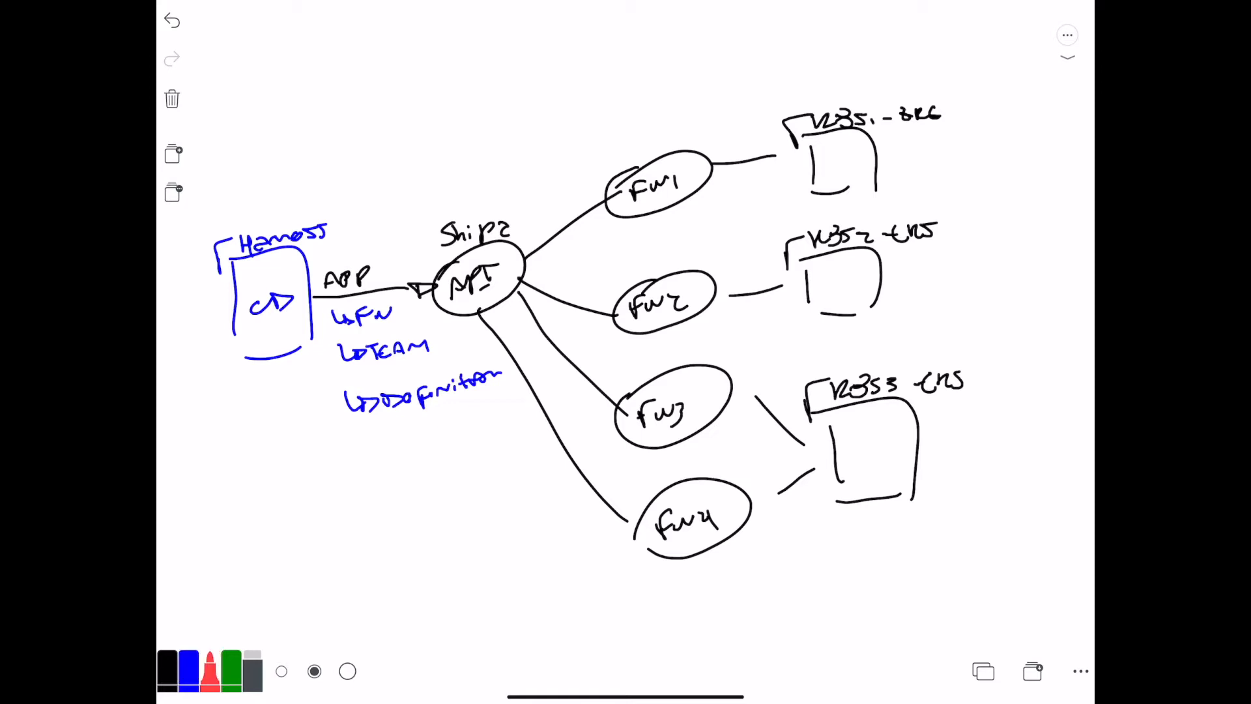
mouse_move(612, 147)
left_mouse_down()
mouse_move(615, 164)
mouse_move(631, 159)
left_mouse_up()
mouse_move(636, 137)
left_mouse_down()
mouse_move(638, 157)
mouse_move(654, 147)
left_mouse_up()
left_click(656, 137)
mouse_move(667, 134)
left_mouse_down()
mouse_move(699, 123)
mouse_move(693, 133)
left_mouse_up()
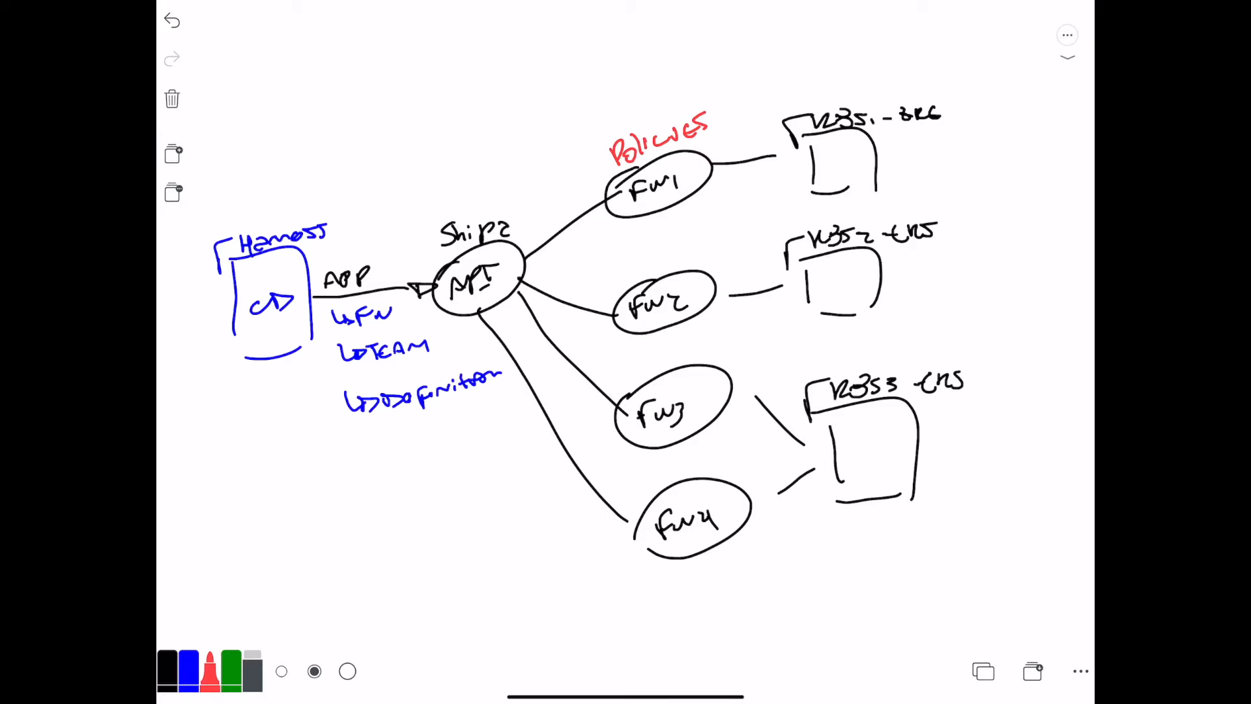
Step: Draw a small red box inside the K8S1 cluster with an arrow to a larger red dashboard box beside it
left_click_drag(826, 161, 863, 177)
mouse_move(827, 176)
left_mouse_down()
mouse_move(855, 175)
mouse_move(863, 158)
left_mouse_up()
left_click_drag(817, 167, 1058, 178)
left_click_drag(966, 185, 1053, 176)
mouse_move(962, 144)
left_mouse_down()
mouse_move(1042, 138)
mouse_move(982, 193)
left_mouse_up()
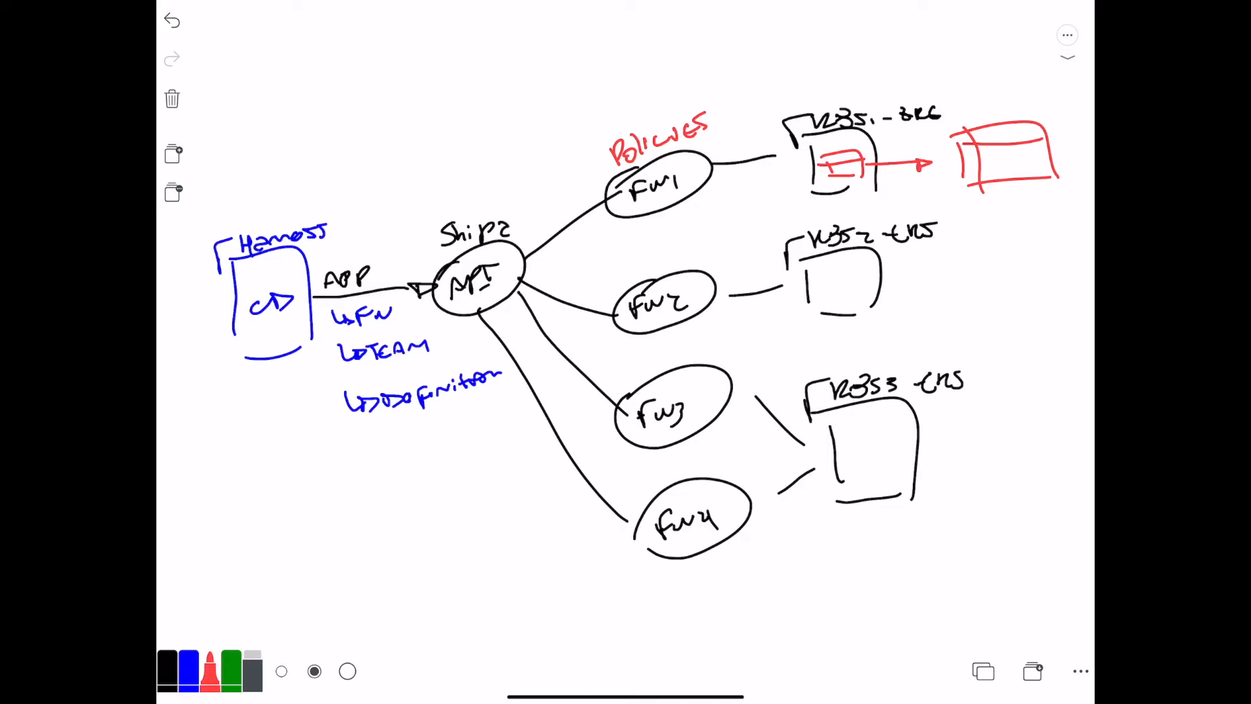
Step: Write monitor, manage, integrate and secure in red below the dashboard box
left_click_drag(989, 203, 1085, 190)
mouse_move(979, 230)
left_mouse_down()
mouse_move(1057, 228)
mouse_move(1050, 243)
mouse_move(1082, 232)
left_mouse_up()
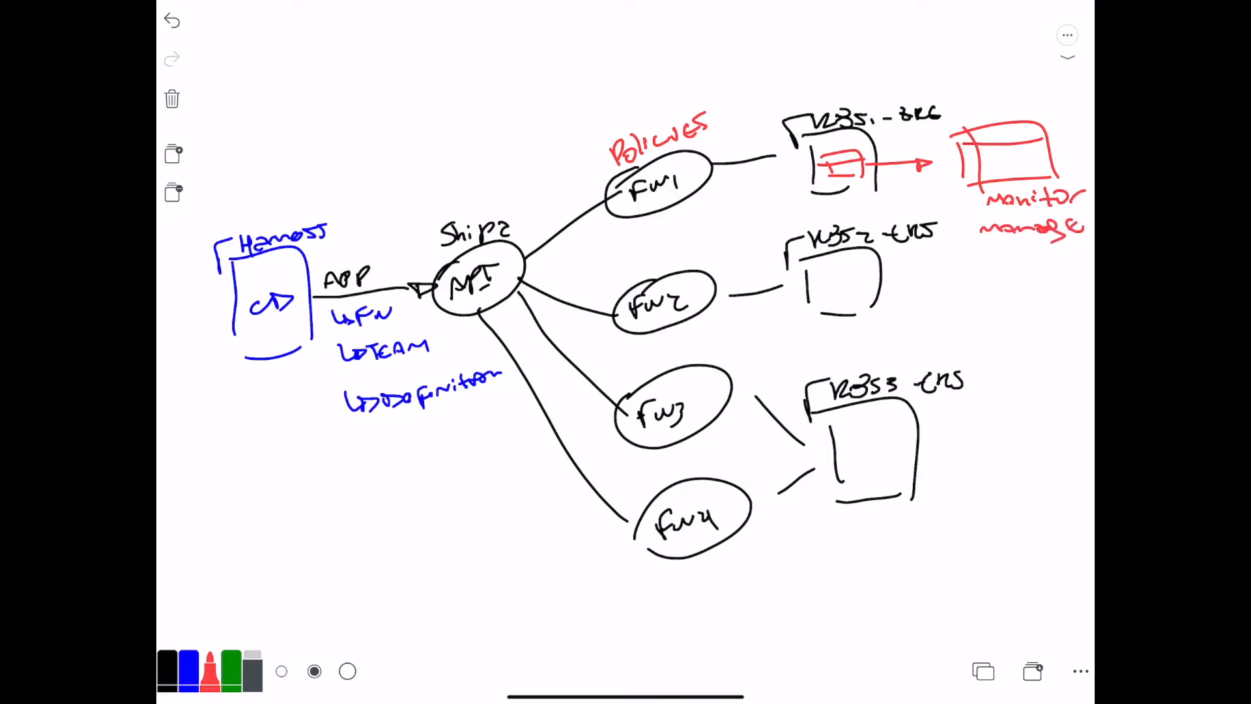
mouse_move(986, 265)
left_mouse_down()
mouse_move(1054, 260)
mouse_move(1041, 278)
mouse_move(1085, 241)
mouse_move(1093, 251)
left_mouse_up()
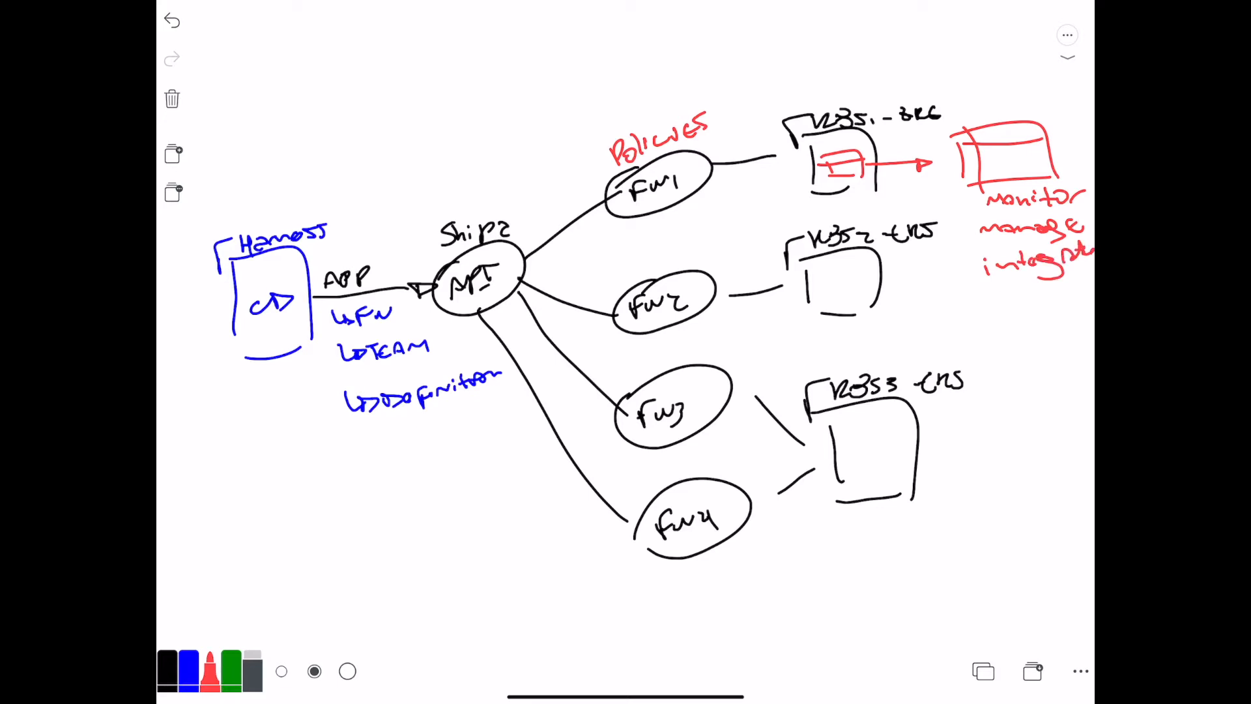
mouse_move(997, 294)
left_mouse_down()
mouse_move(984, 311)
mouse_move(1066, 288)
left_mouse_up()
Step: Try crossing out the small red box inside the K8S1 cluster, and undo the last four strokes
mouse_move(822, 144)
left_mouse_down()
mouse_move(849, 183)
mouse_move(883, 152)
left_mouse_up()
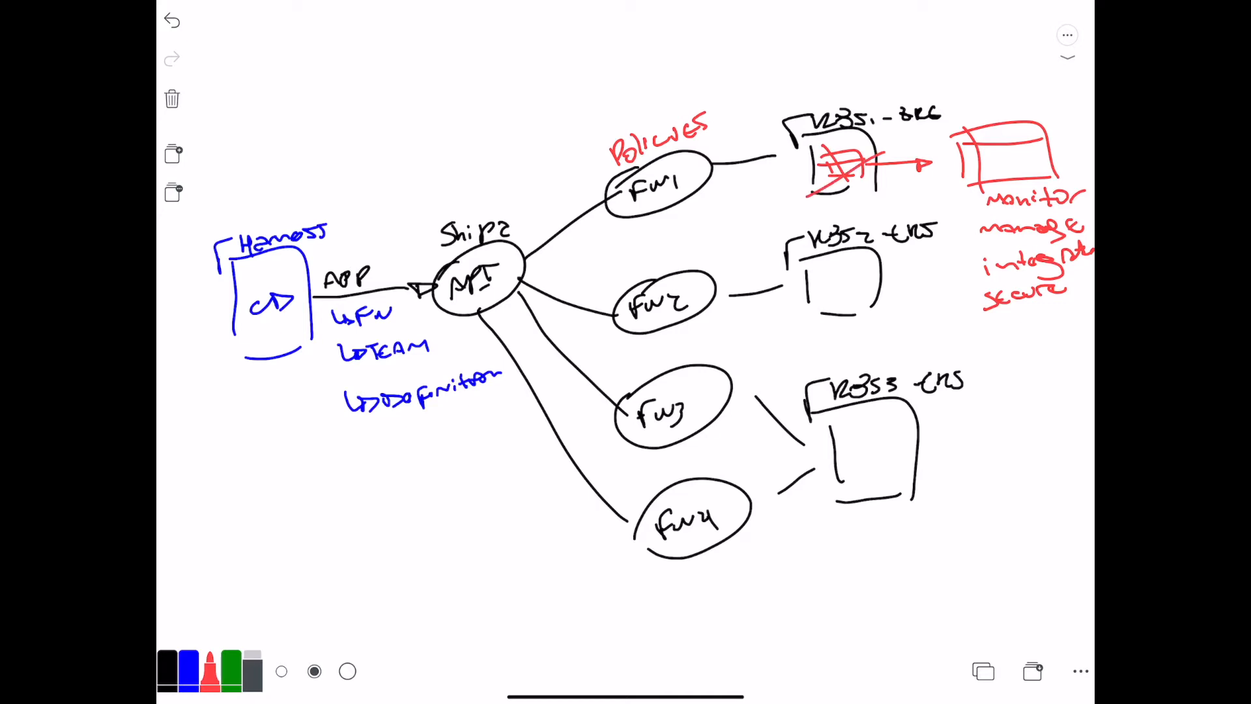
mouse_move(968, 156)
left_mouse_down()
mouse_move(1008, 163)
mouse_move(971, 178)
left_mouse_up()
key("ctrl+z")
key("ctrl+z")
key("ctrl+z")
key("ctrl+z")
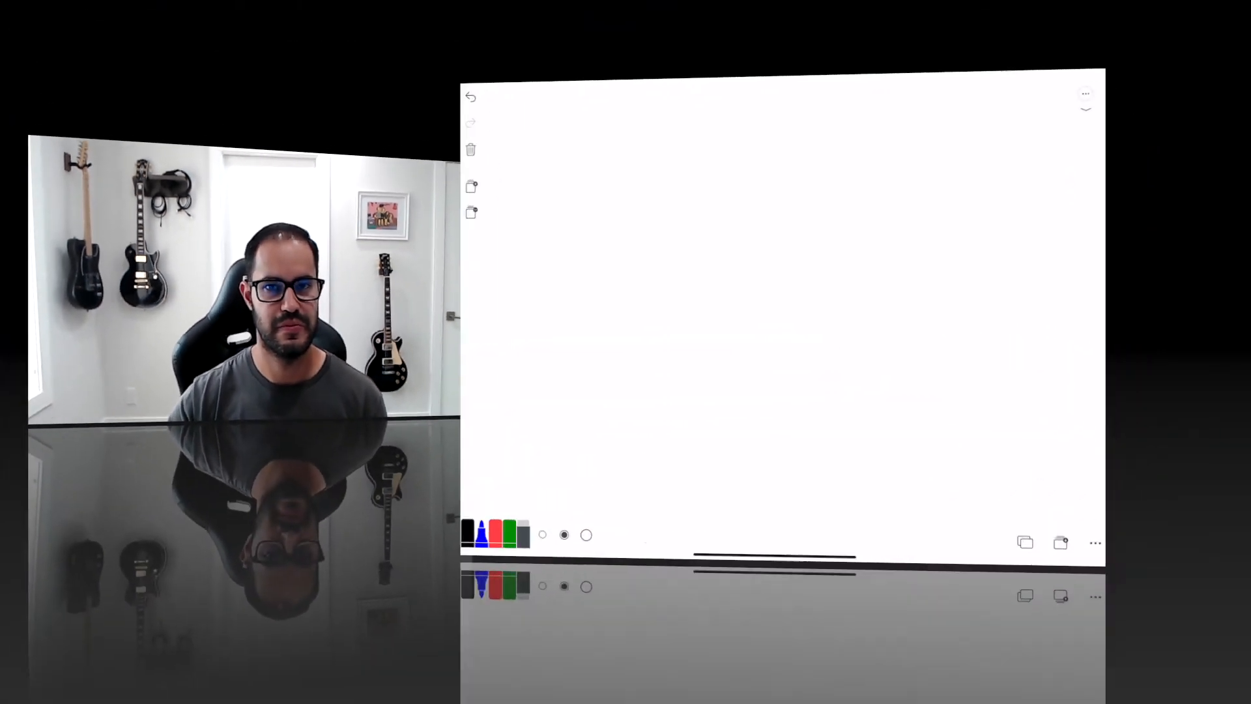
Step: Draw a blue cluster box in the middle of the blank page and label it K8S
left_click_drag(717, 240, 725, 239)
left_click_drag(717, 246, 724, 295)
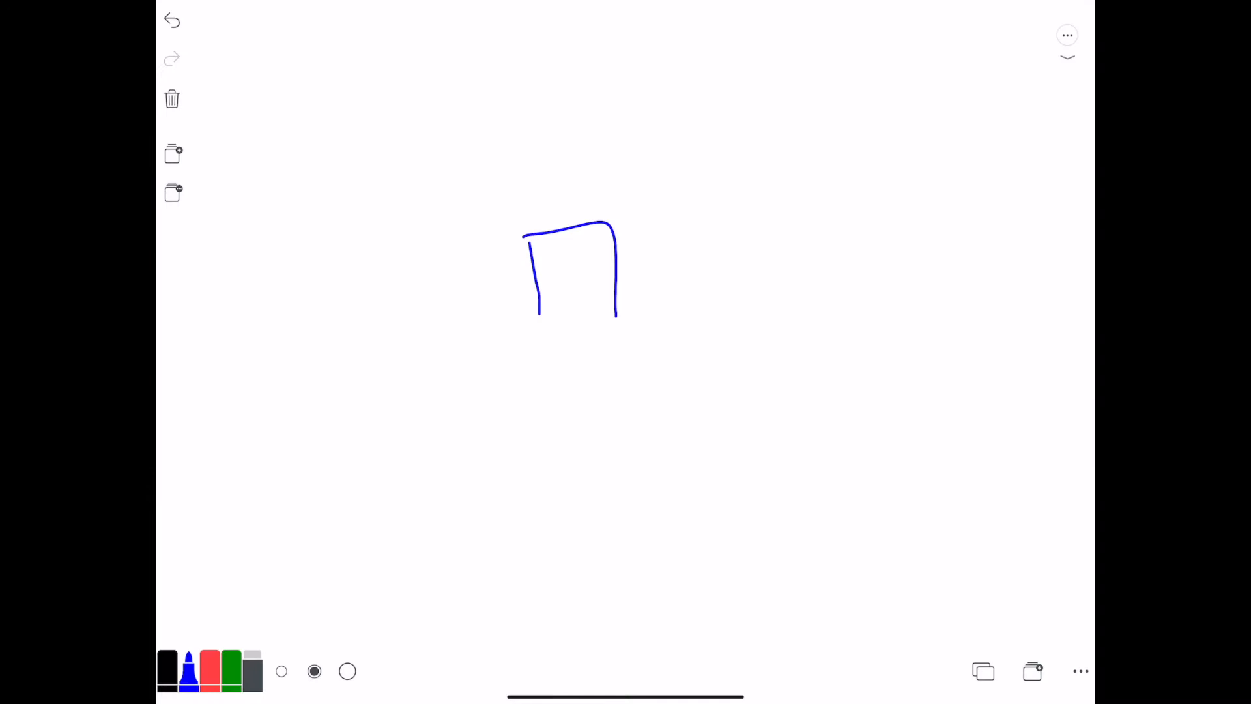
left_click_drag(557, 330, 609, 329)
left_click_drag(515, 251, 527, 215)
mouse_move(546, 261)
left_mouse_down()
mouse_move(549, 279)
mouse_move(590, 278)
mouse_move(659, 236)
left_mouse_up()
left_click(593, 275)
Step: Write Crossplane with Shipa below it, and Harness Delegate, as blue branches pointing out of the K8S box
mouse_move(669, 235)
left_mouse_down()
mouse_move(683, 246)
mouse_move(713, 221)
mouse_move(727, 239)
mouse_move(761, 236)
left_mouse_up()
left_click_drag(640, 261, 681, 277)
mouse_move(695, 258)
left_mouse_down()
mouse_move(703, 273)
mouse_move(747, 258)
mouse_move(749, 272)
left_mouse_up()
mouse_move(603, 321)
left_mouse_down()
mouse_move(686, 331)
mouse_move(761, 318)
left_mouse_up()
left_click_drag(671, 368, 784, 351)
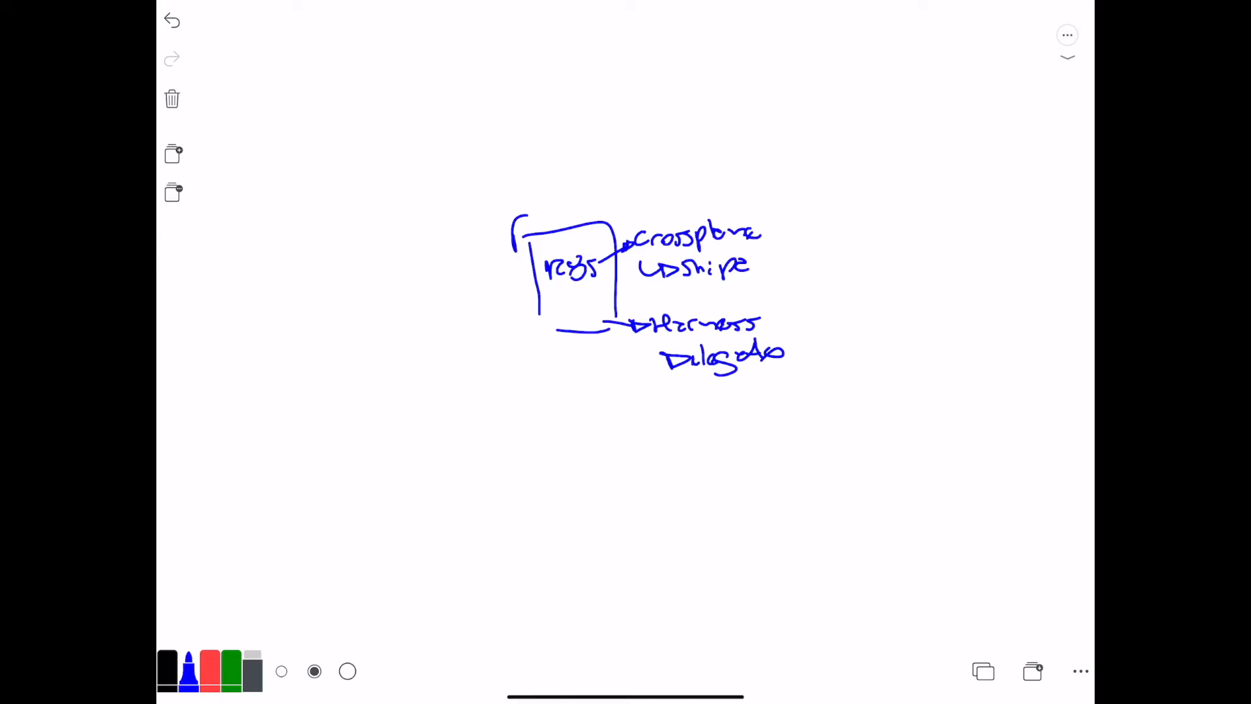
Step: Draw a blue box labelled Harness with an arrow leading from it to the K8S box
left_click_drag(252, 253, 264, 314)
mouse_move(243, 243)
left_mouse_down()
mouse_move(276, 235)
mouse_move(340, 312)
left_mouse_up()
left_click_drag(277, 333, 340, 325)
mouse_move(234, 258)
left_mouse_down()
mouse_move(249, 230)
mouse_move(271, 278)
mouse_move(325, 273)
mouse_move(340, 257)
left_mouse_up()
left_click_drag(385, 295, 541, 285)
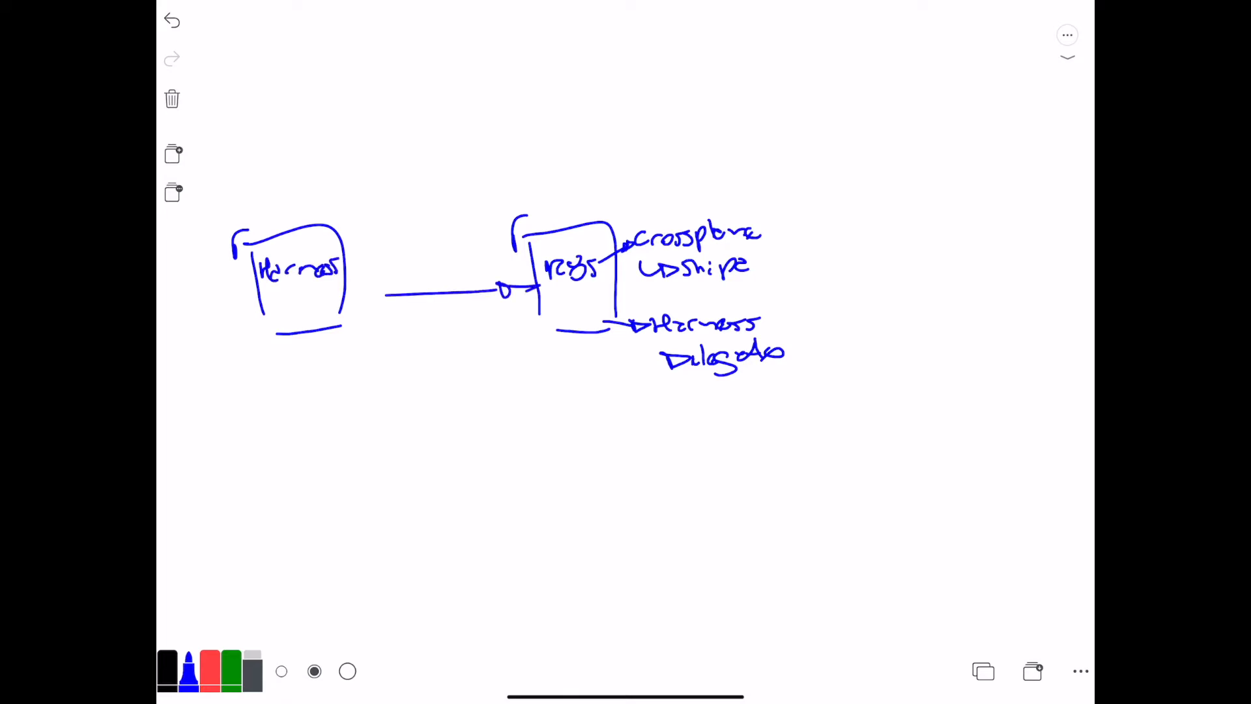
Step: Label the arrow between Harness and K8S as Cloud Provider in blue
left_click_drag(391, 273, 389, 287)
left_click_drag(396, 280, 423, 274)
left_click_drag(433, 271, 456, 281)
left_click_drag(459, 261, 462, 281)
mouse_move(384, 337)
left_mouse_down()
mouse_move(403, 319)
mouse_move(418, 334)
mouse_move(456, 319)
mouse_move(465, 332)
left_mouse_up()
mouse_move(479, 306)
left_mouse_down()
mouse_move(472, 330)
mouse_move(505, 315)
left_mouse_up()
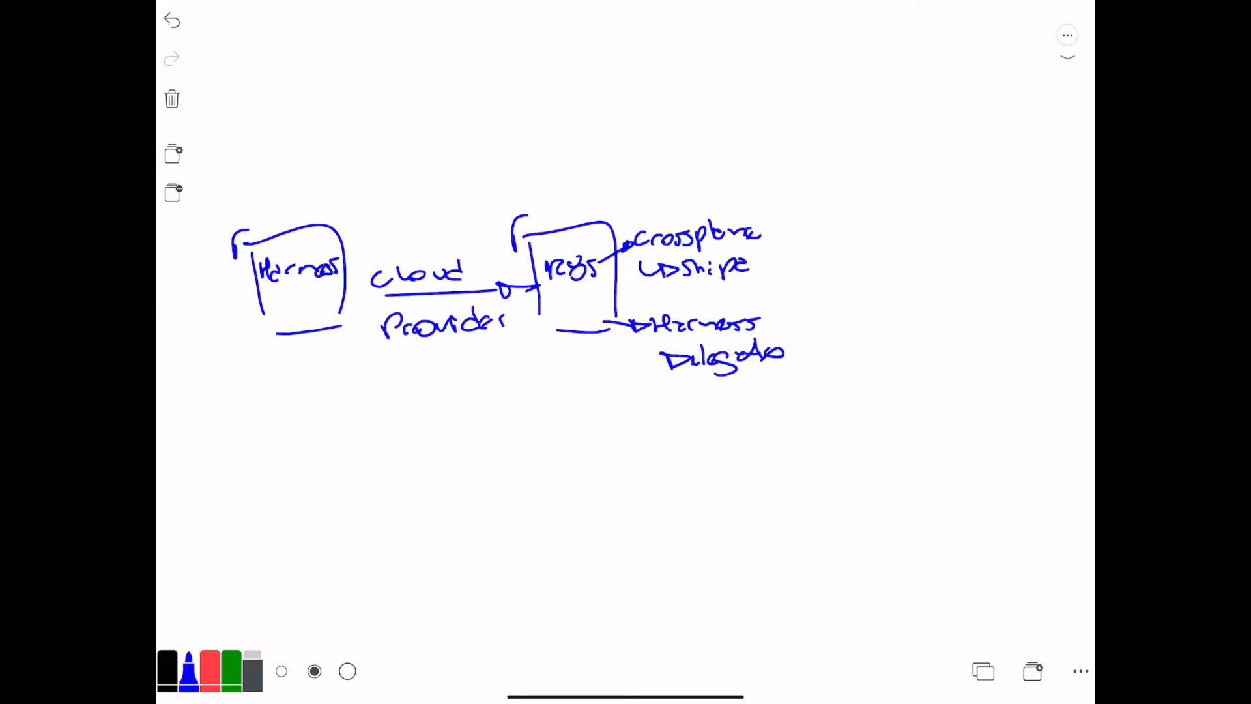
Step: Add a black brace beside Crossplane and Shipa, with an API oval labelled Shipa Cloud next to it
left_click(168, 670)
mouse_move(760, 207)
left_mouse_down()
mouse_move(765, 282)
mouse_move(846, 263)
mouse_move(791, 245)
left_mouse_up()
mouse_move(805, 187)
left_mouse_down()
mouse_move(790, 204)
mouse_move(873, 194)
left_mouse_up()
mouse_move(893, 176)
left_mouse_down()
mouse_move(891, 193)
mouse_move(903, 182)
left_mouse_up()
left_click_drag(906, 182, 924, 195)
left_click_drag(815, 246, 837, 236)
left_click_drag(837, 243, 863, 217)
left_click_drag(860, 225, 864, 243)
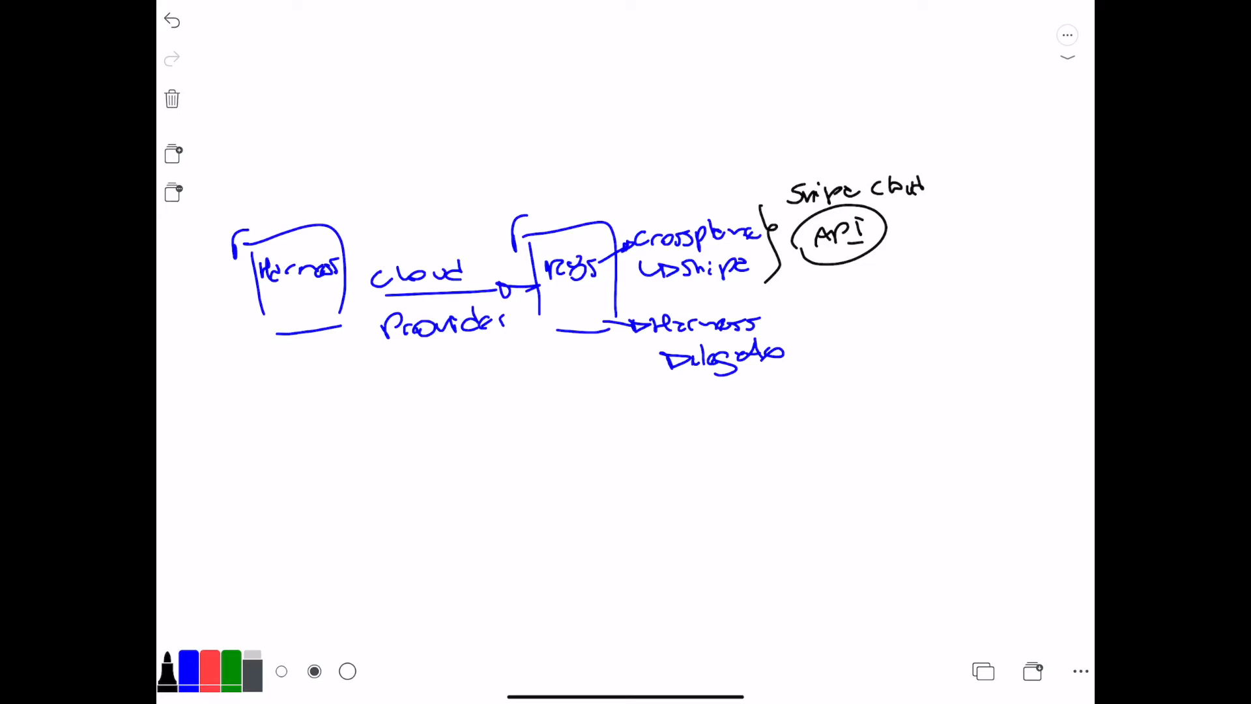
Step: Draw three red ovals labelled FW1, FW2 and FW3 with red lines leading from the API oval
left_click(210, 668)
left_click_drag(887, 233, 983, 216)
mouse_move(869, 263)
left_mouse_down()
mouse_move(925, 303)
mouse_move(950, 295)
mouse_move(986, 312)
left_mouse_up()
mouse_move(840, 300)
left_mouse_down()
mouse_move(915, 399)
mouse_move(912, 385)
mouse_move(937, 385)
mouse_move(957, 400)
left_mouse_up()
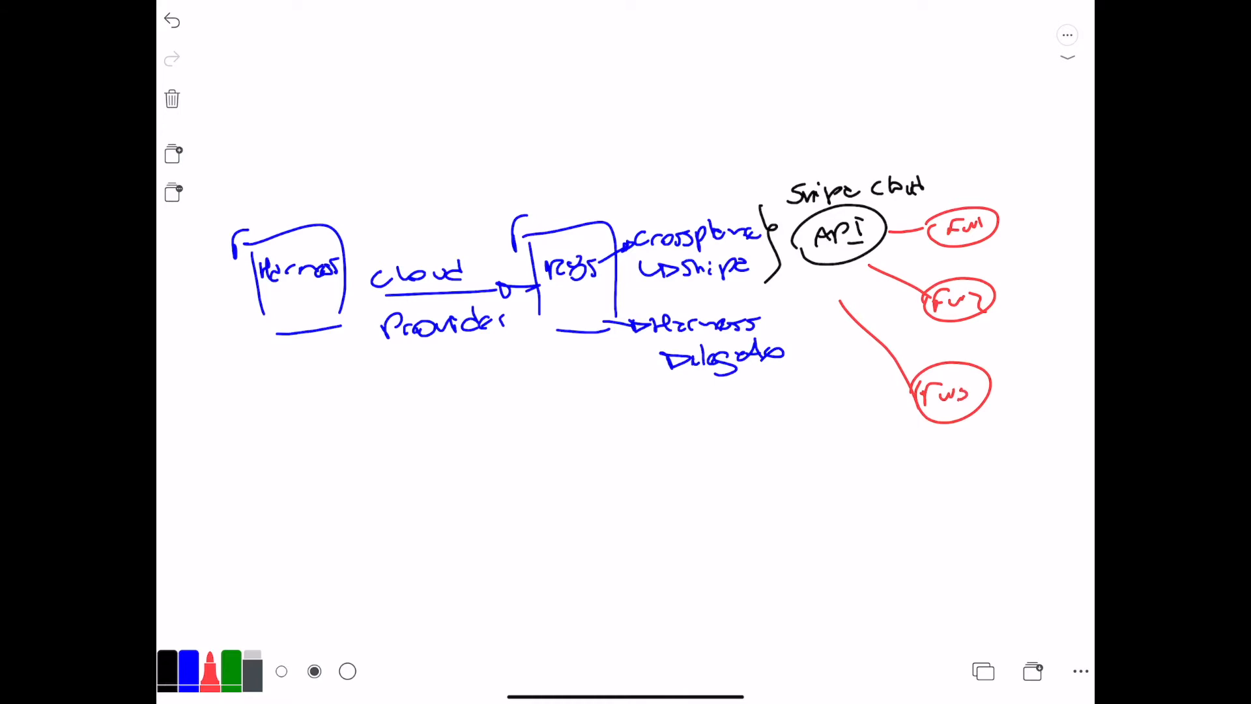
Step: Extend short red lines from FW1, FW2 and FW3 to the cluster labels CL1, CL2 and CL3
left_click_drag(1002, 224, 1025, 222)
left_click_drag(999, 304, 1013, 303)
left_click_drag(1000, 385, 1018, 381)
left_click_drag(1045, 217, 1046, 228)
left_click_drag(1050, 215, 1071, 230)
mouse_move(1042, 293)
left_mouse_down()
mouse_move(1046, 309)
mouse_move(1088, 311)
mouse_move(1060, 306)
left_mouse_up()
mouse_move(1034, 379)
left_mouse_down()
mouse_move(1072, 391)
mouse_move(1063, 398)
left_mouse_up()
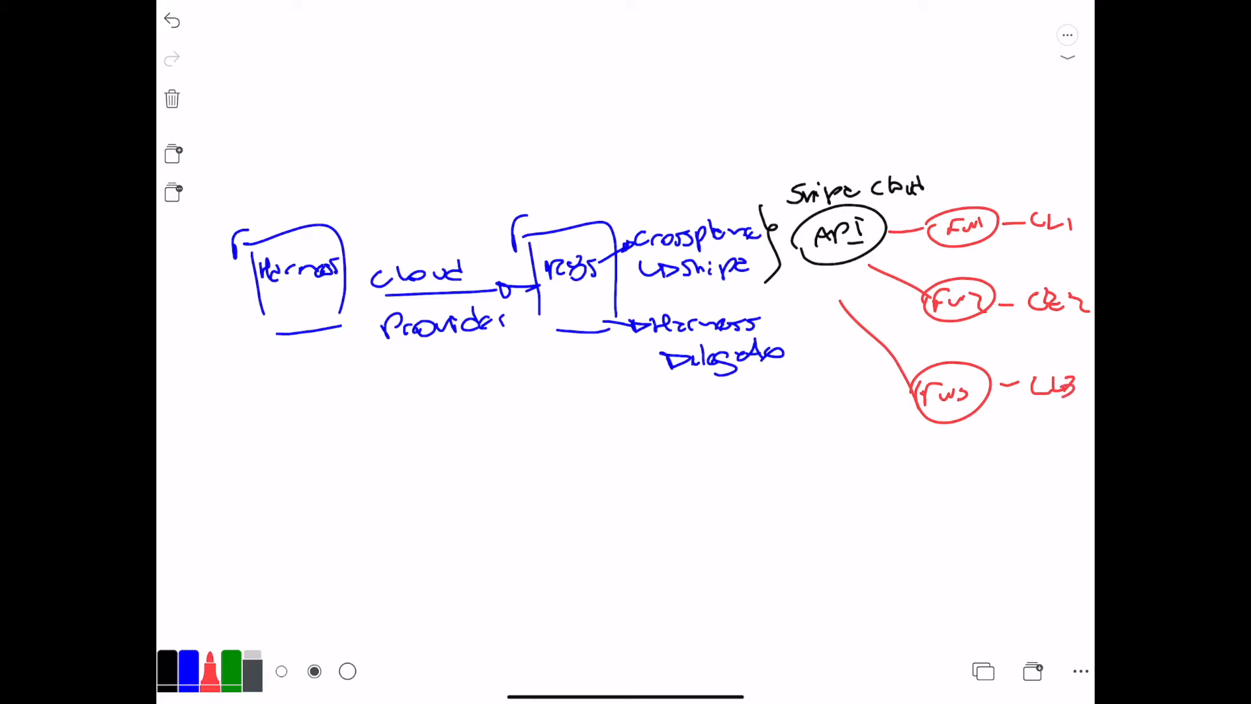
mouse_move(264, 187)
left_mouse_down()
mouse_move(232, 217)
mouse_move(344, 424)
mouse_move(635, 383)
mouse_move(404, 154)
mouse_move(216, 234)
left_mouse_up()
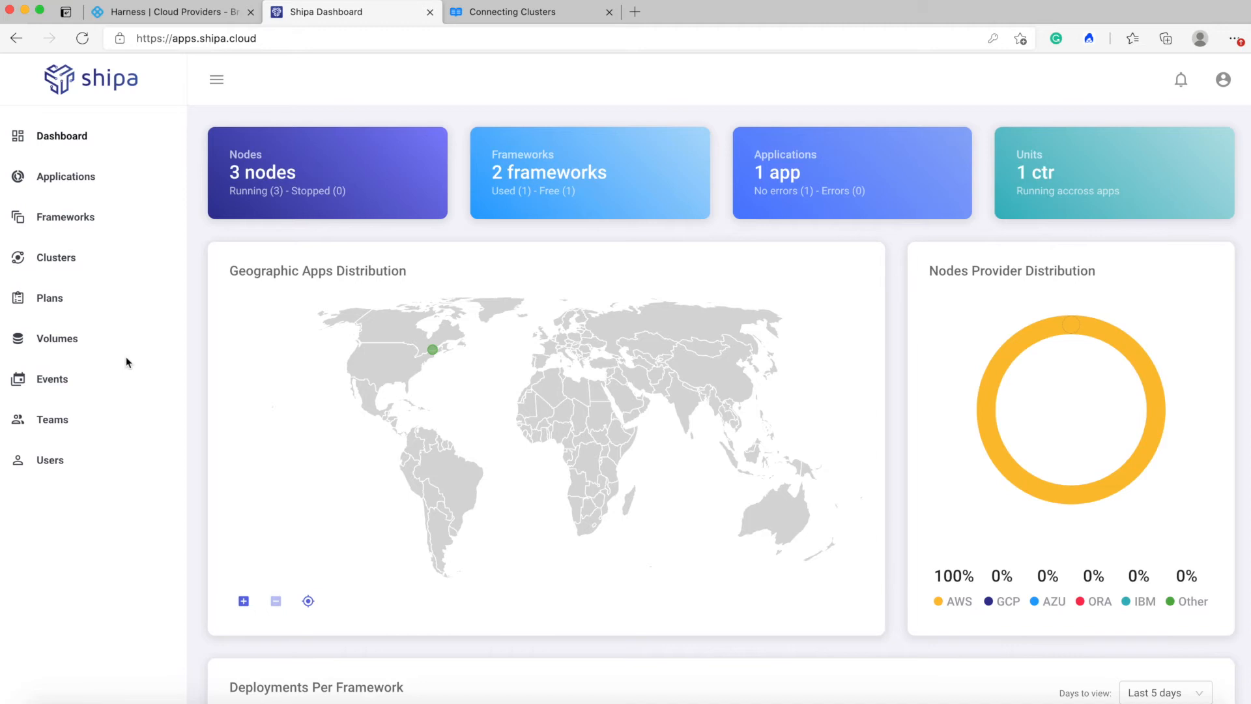
Step: Review the applications and frameworks in the Shipa dashboard, and inspect the prod-eks framework's configuration without changing it
left_click(96, 183)
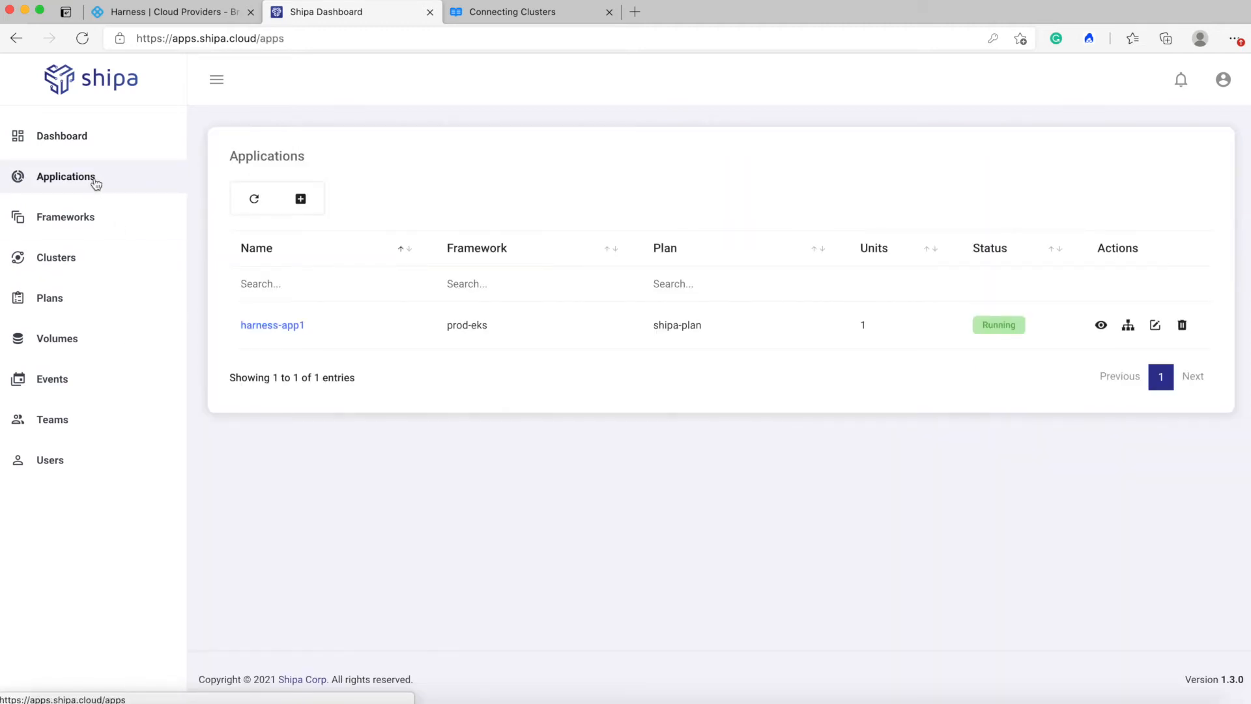
left_click(84, 224)
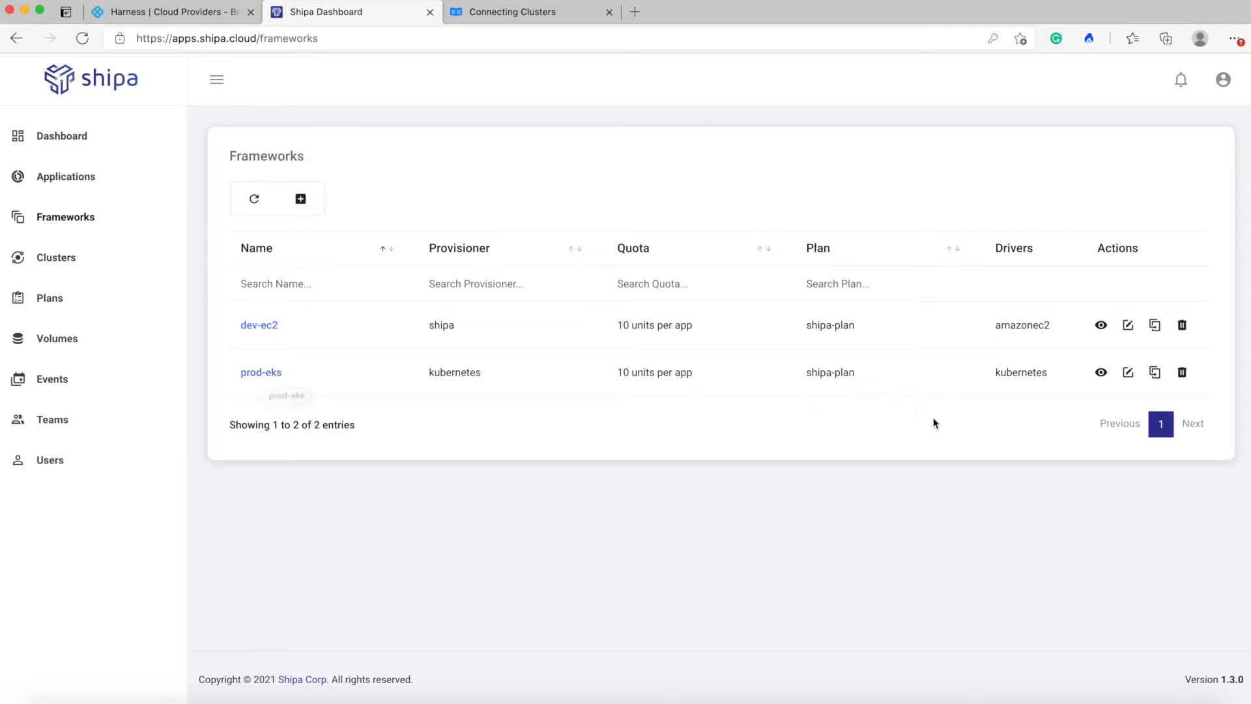
left_click(1128, 372)
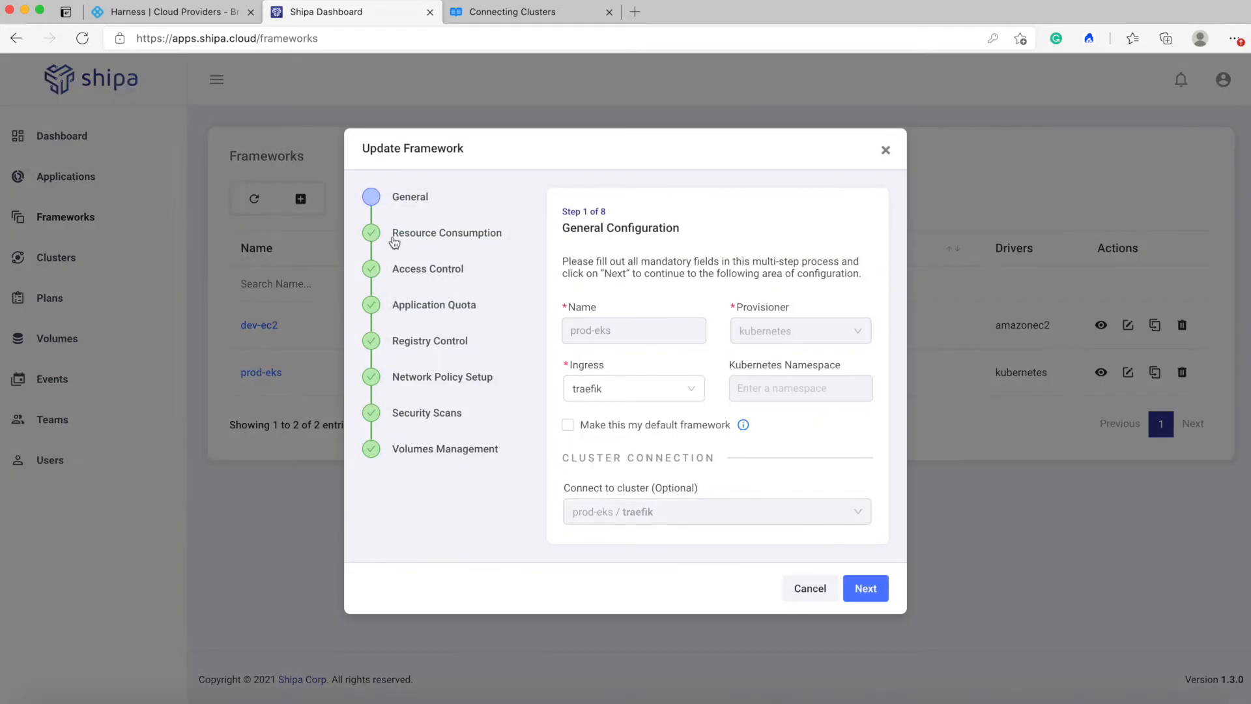
left_click(885, 150)
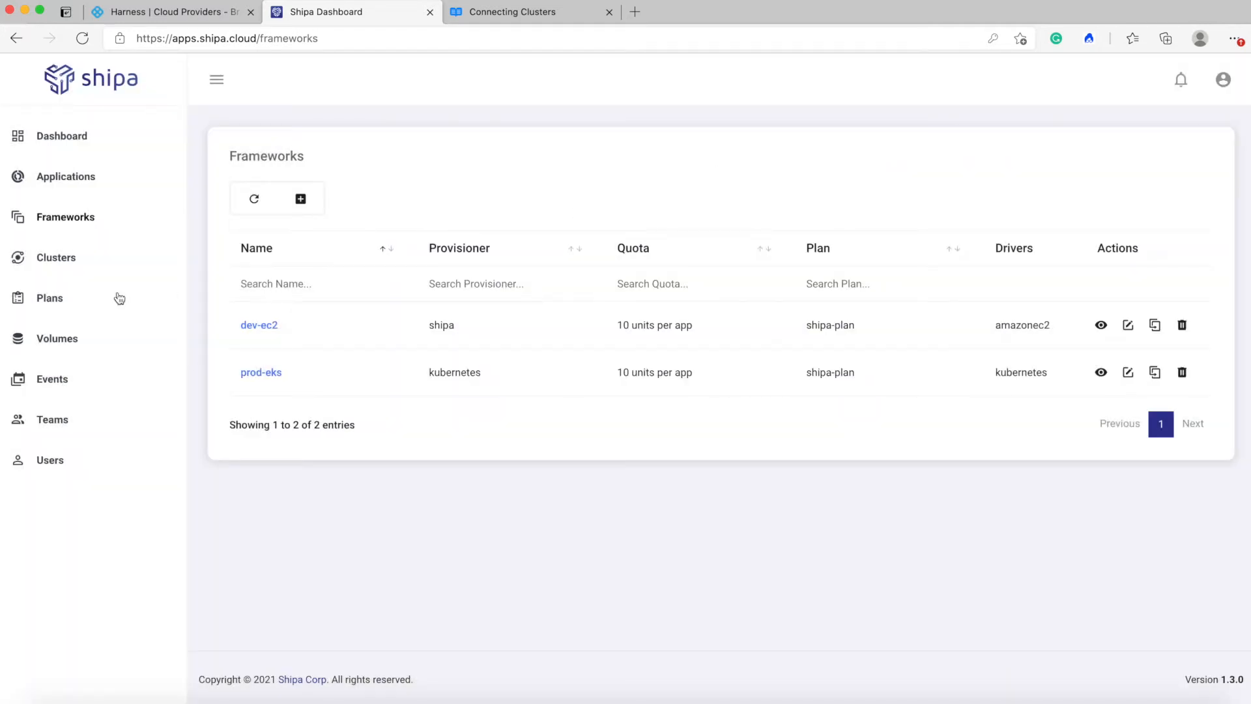
Step: Check the connected prod-eks cluster, its framework and the application deployed on it in Shipa
left_click(83, 261)
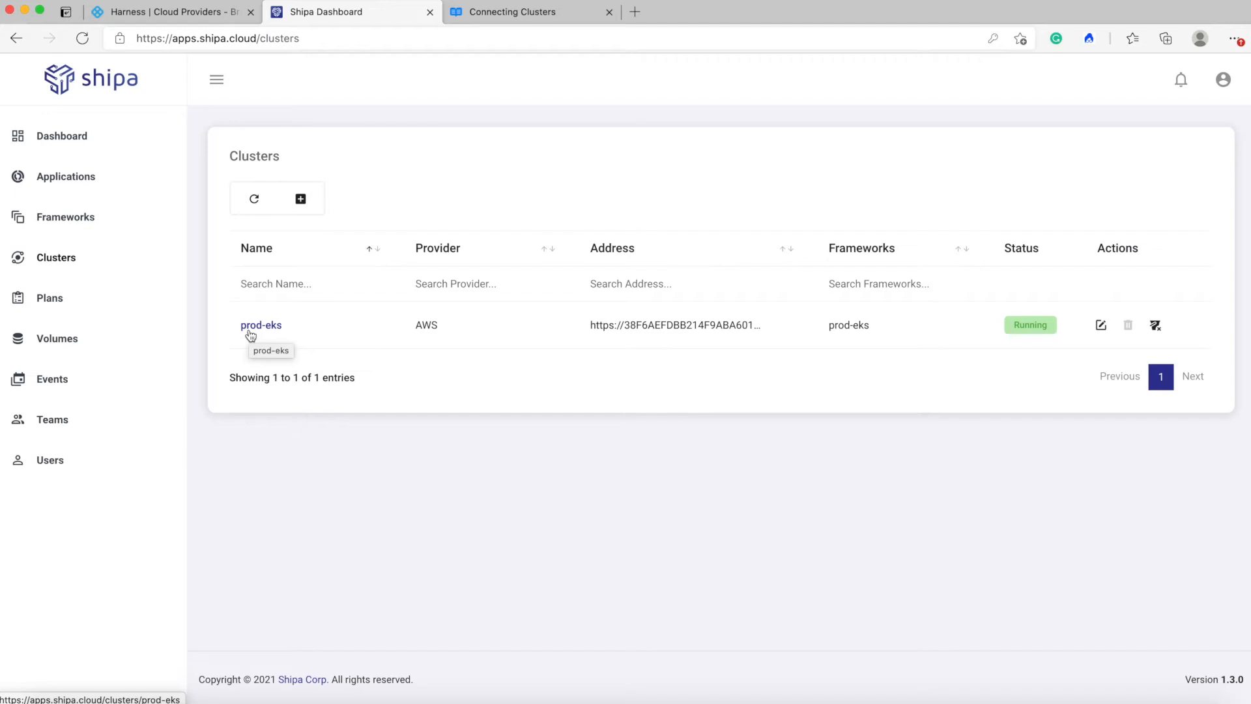
left_click(127, 220)
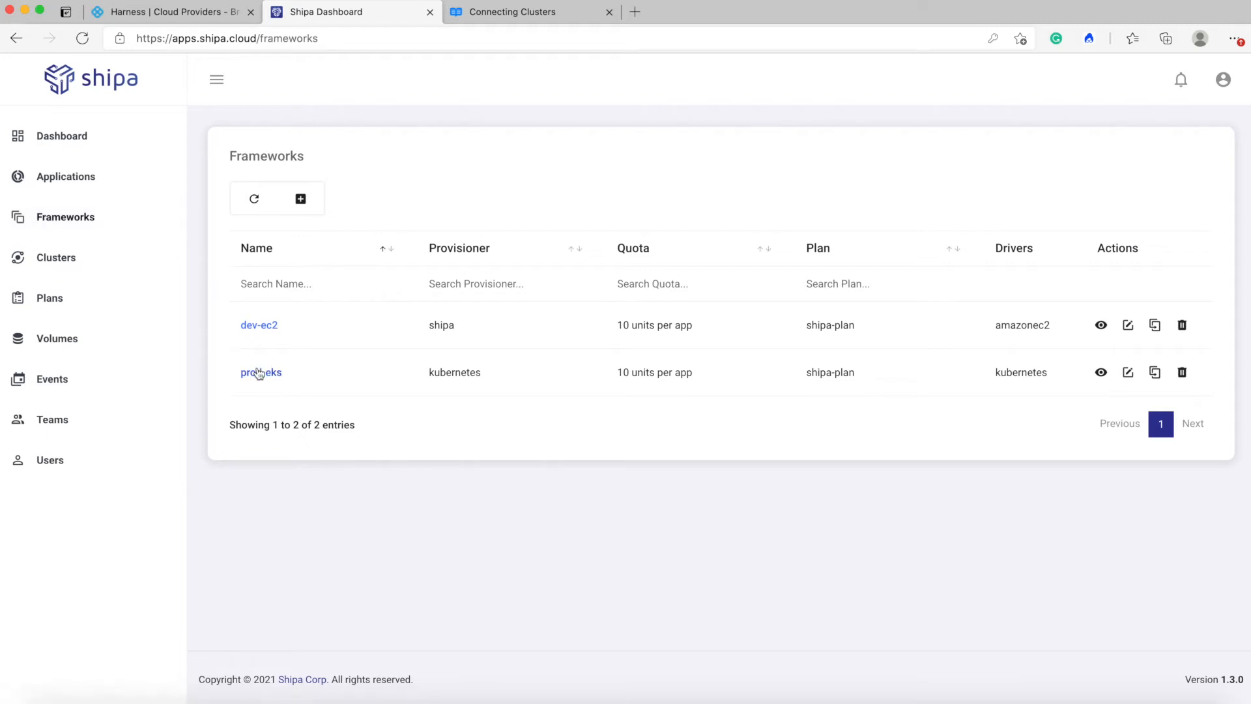
left_click(89, 180)
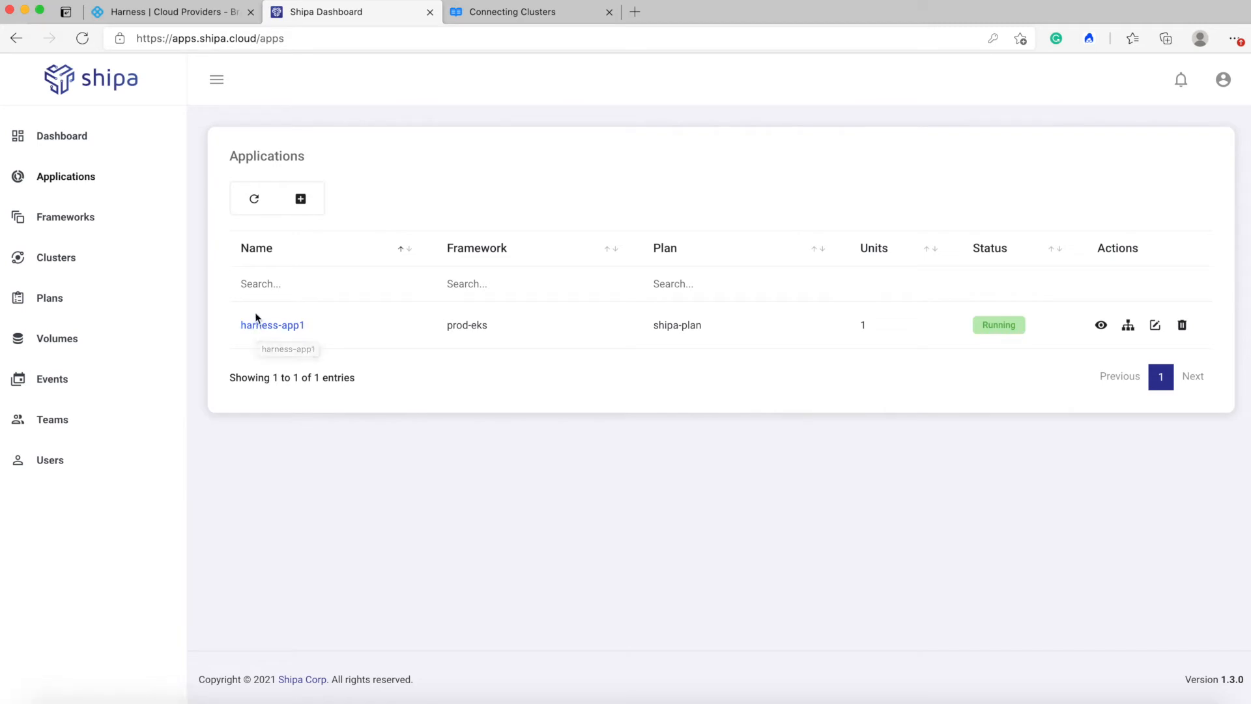
Step: Switch to Harness and examine the installed Harness delegate from the account setup
left_click(190, 18)
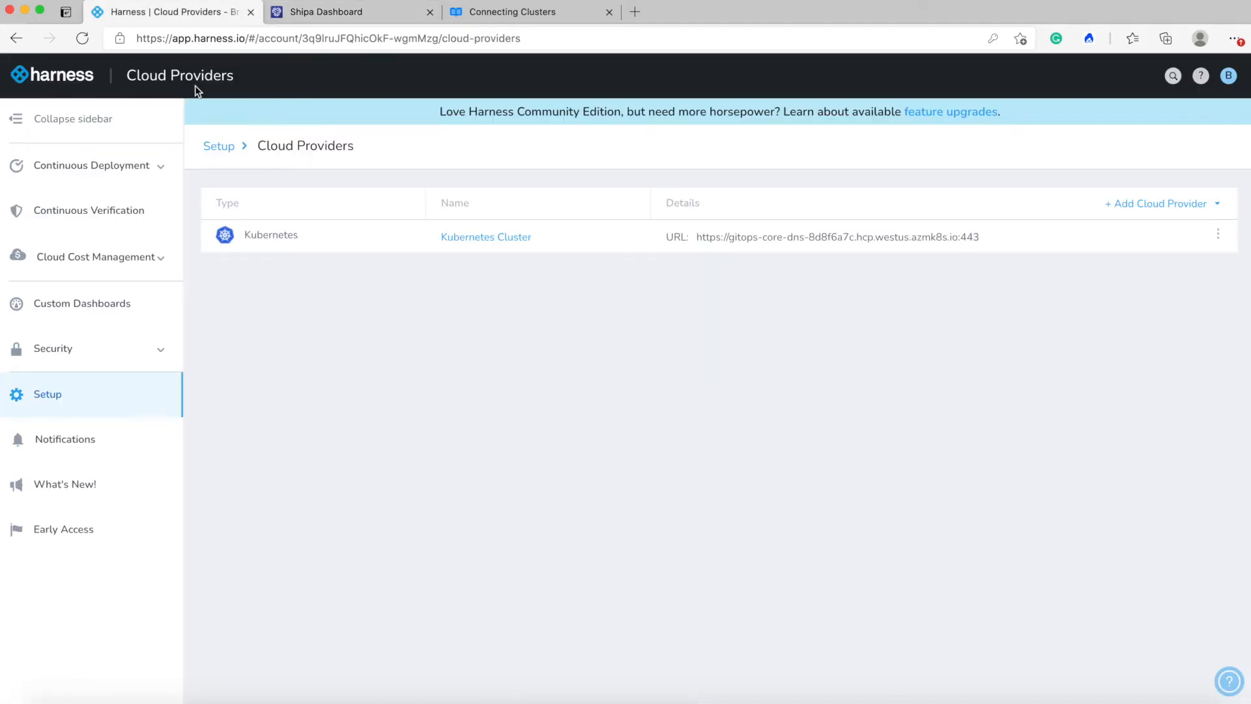
left_click(87, 383)
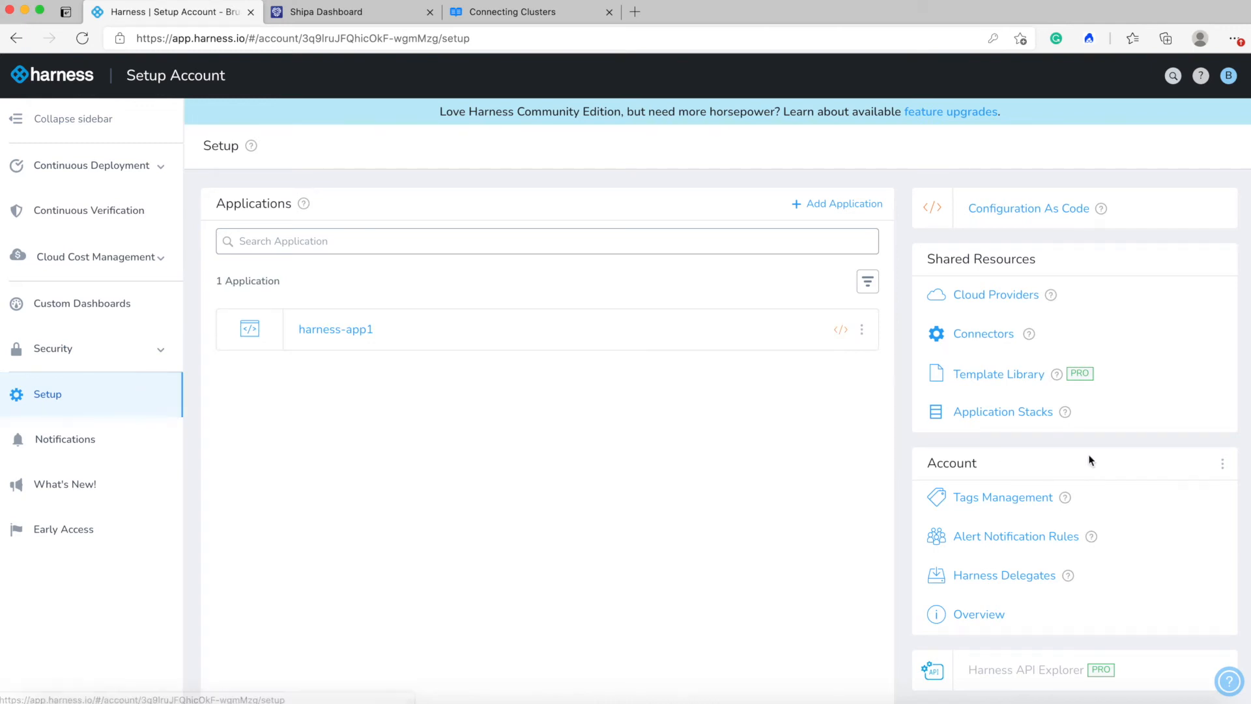
left_click(994, 576)
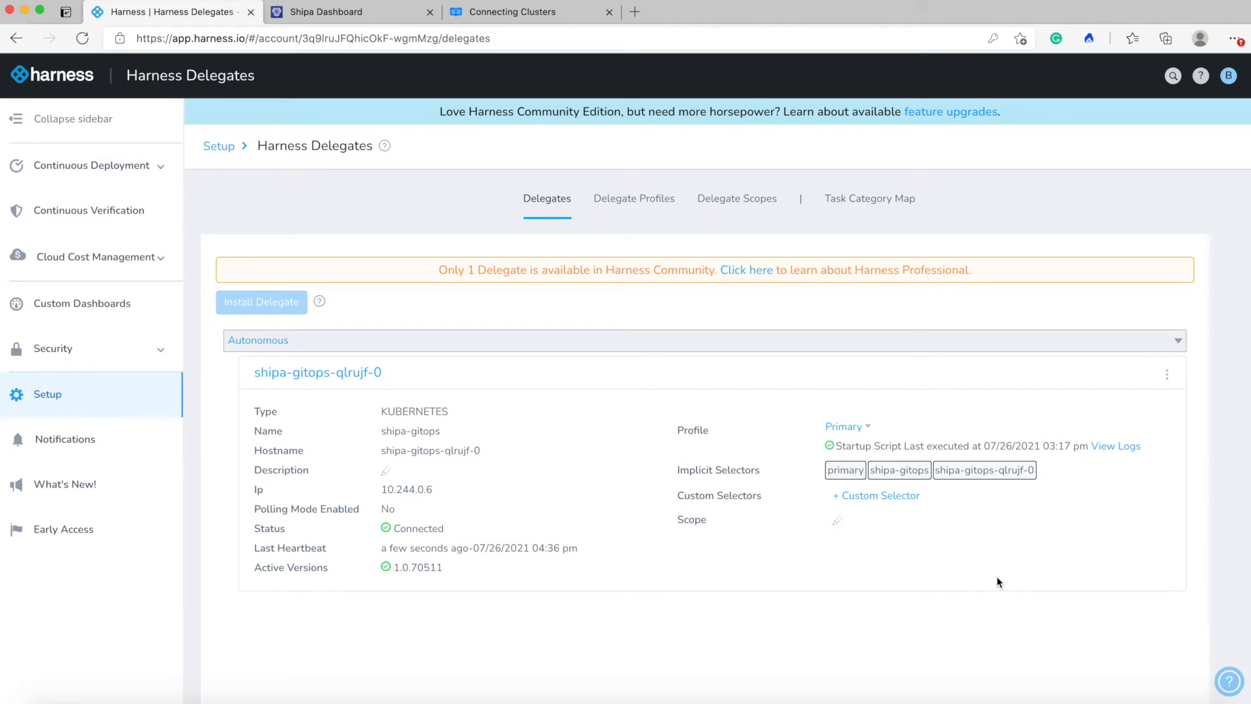
Step: Open the Kubernetes Cluster cloud provider from the account setup and examine its cluster details and encrypted service account token selection
left_click(92, 393)
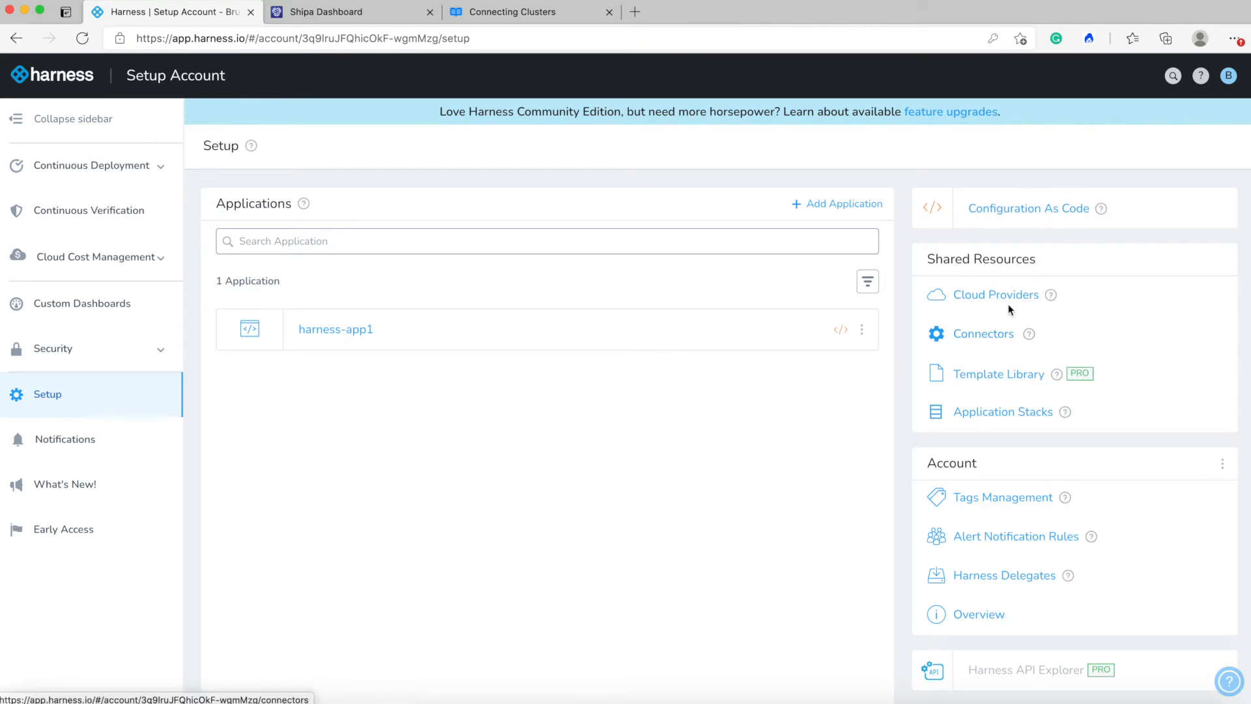
left_click(1003, 295)
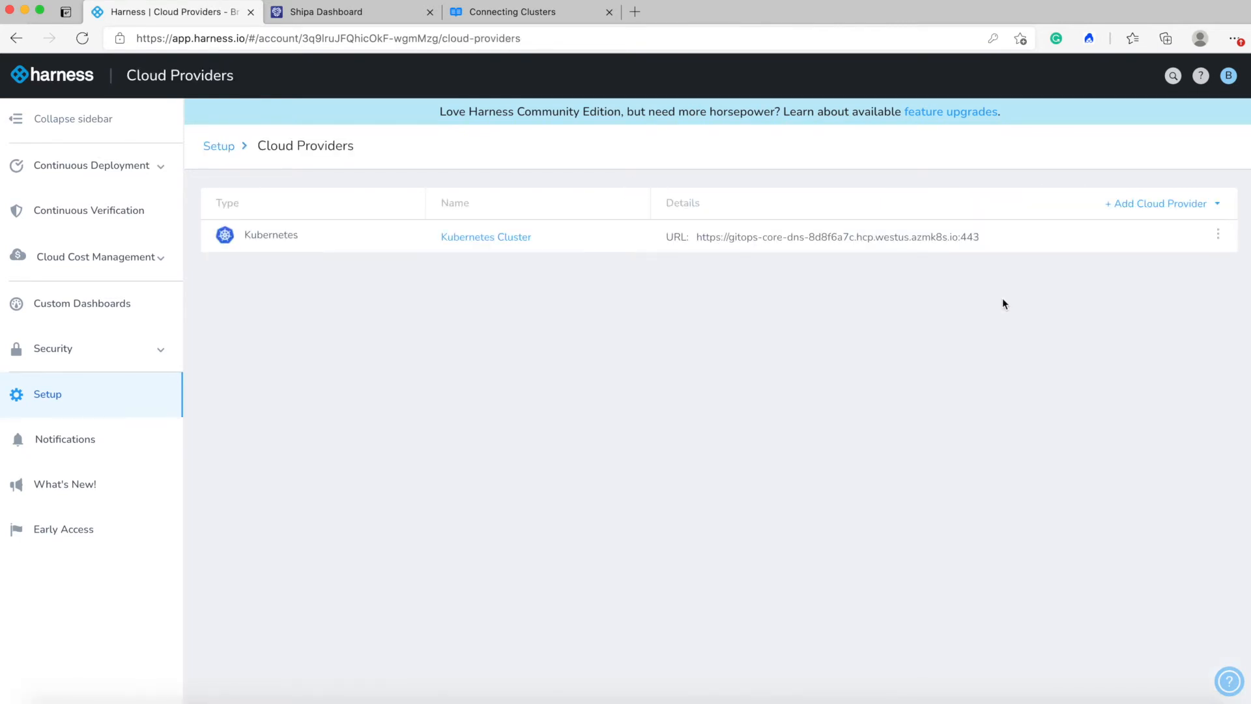
left_click(490, 239)
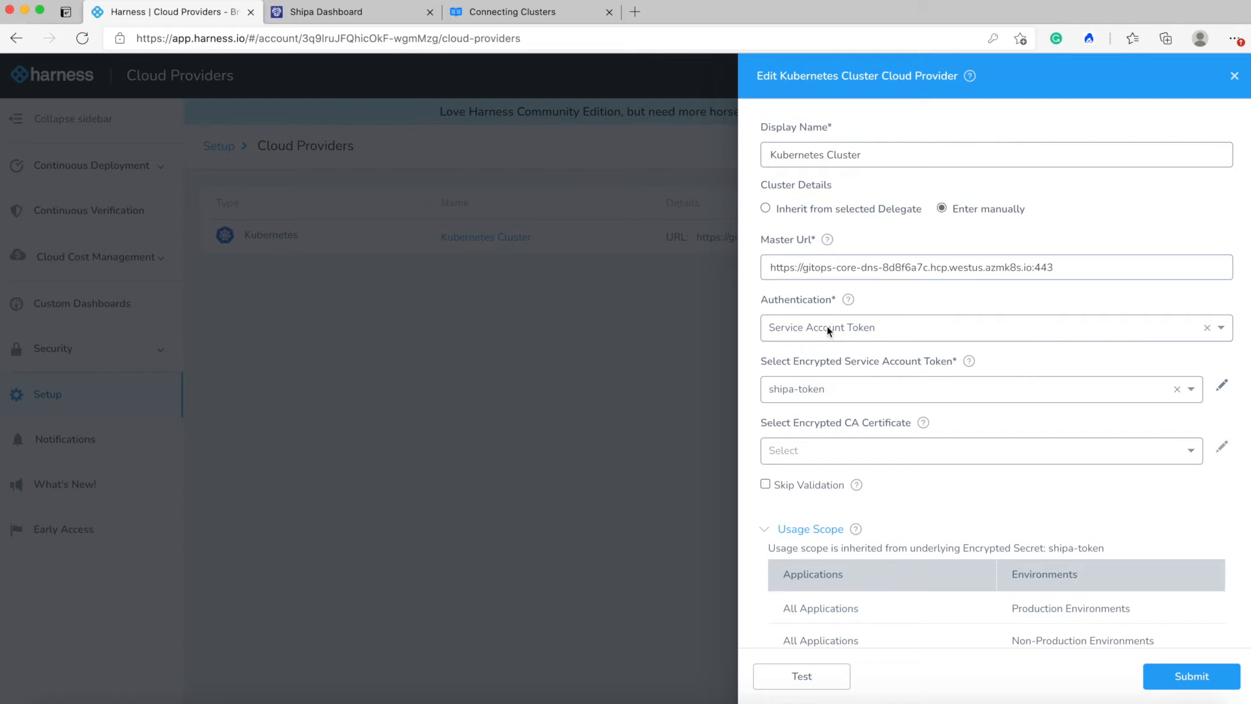
left_click(808, 389)
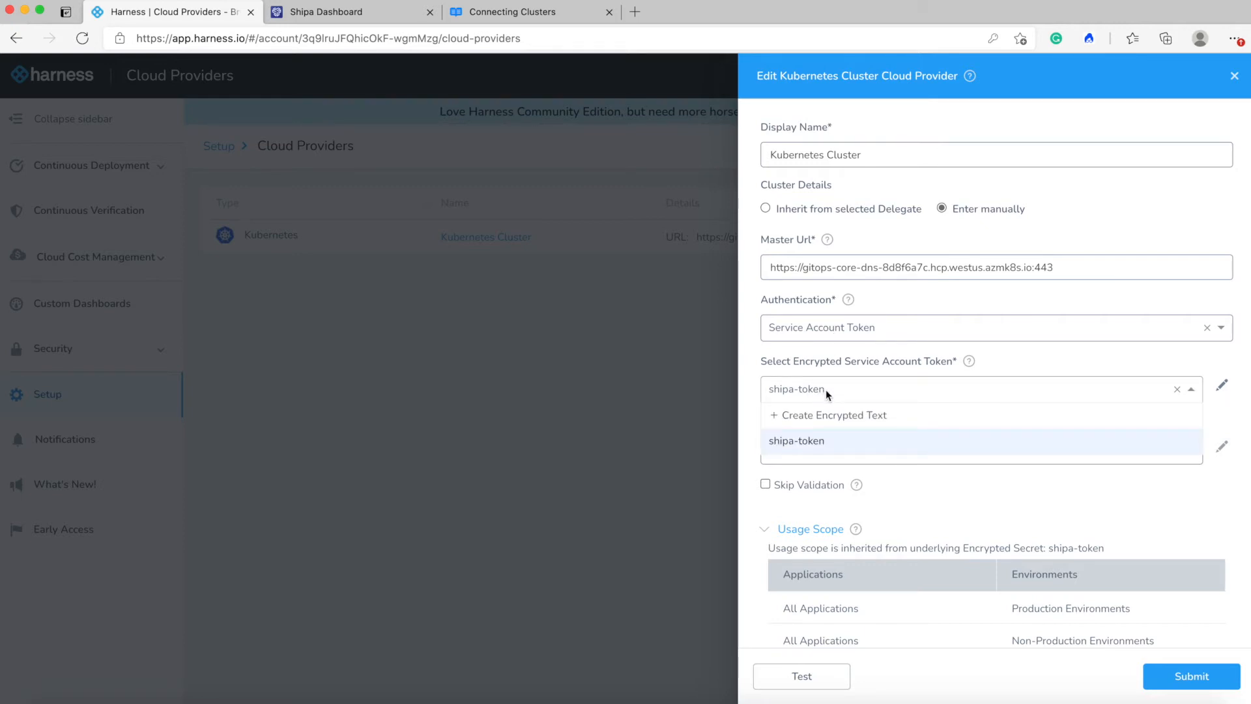
left_click(824, 389)
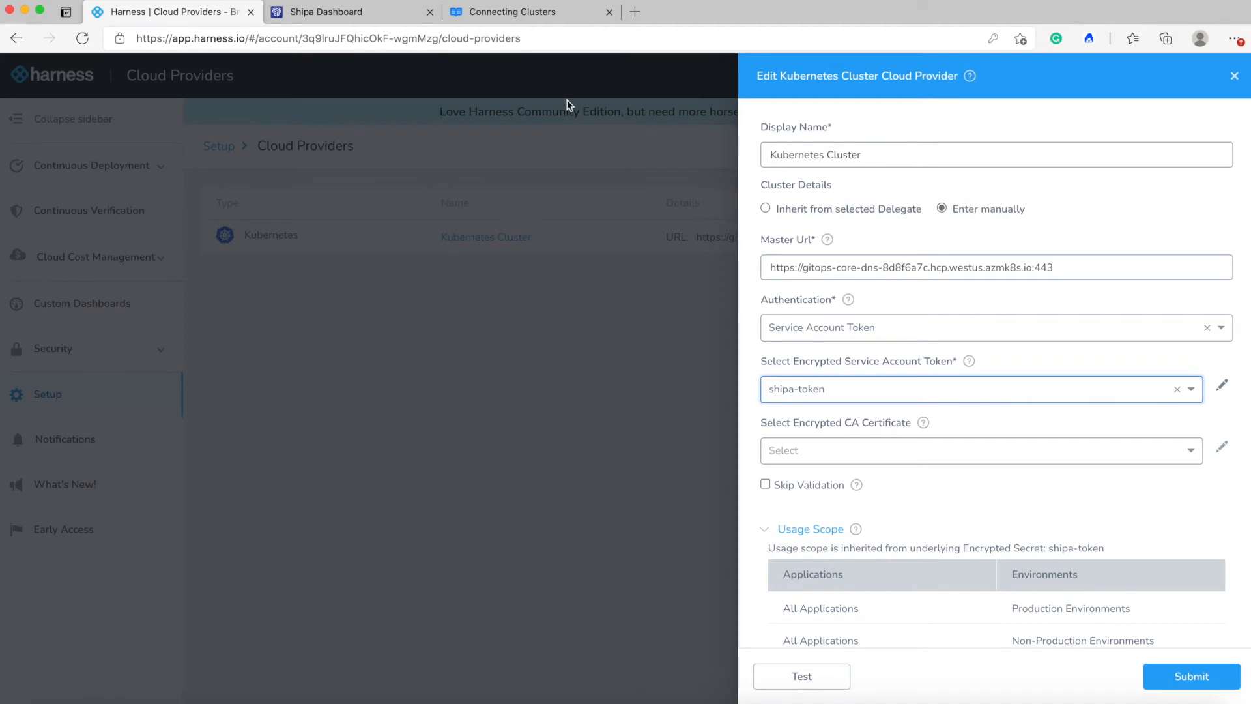
Step: Find the cluster address command in Shipa's Connecting Clusters documentation and compare it with the Master Url setting in Harness
left_click(545, 13)
scroll(662, 277, "down", 10)
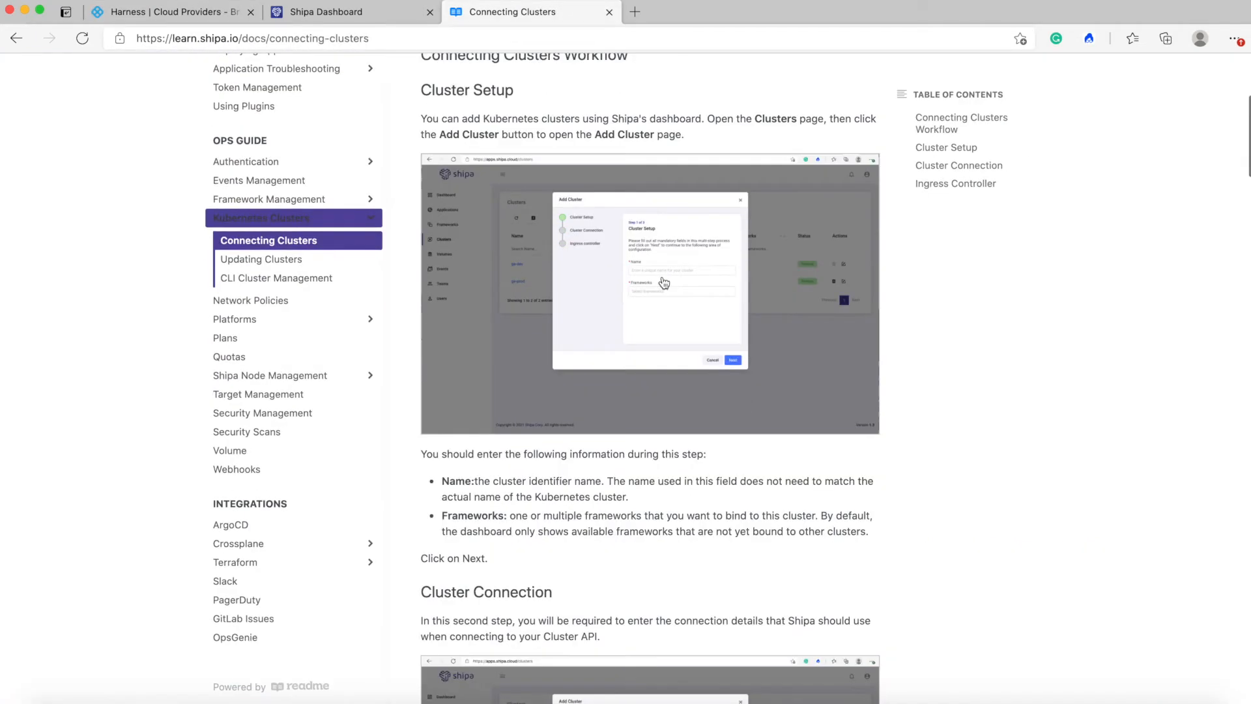
scroll(662, 282, "down", 5)
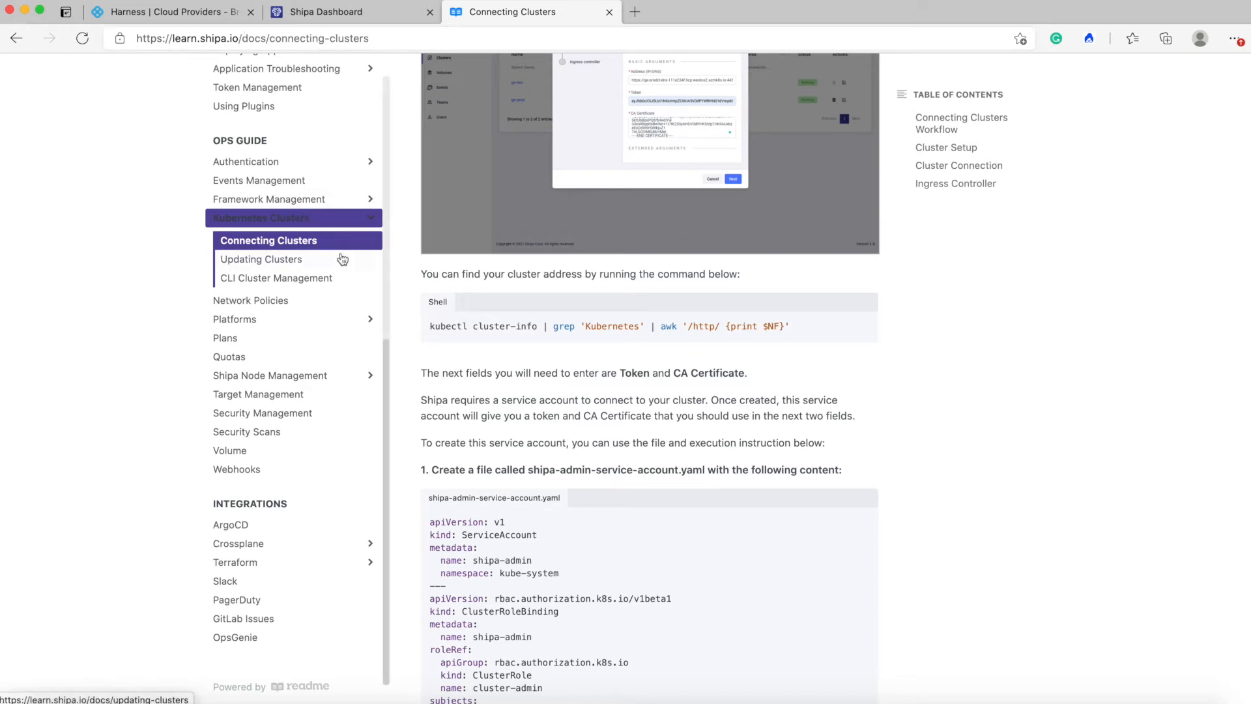
scroll(609, 324, "down", 1)
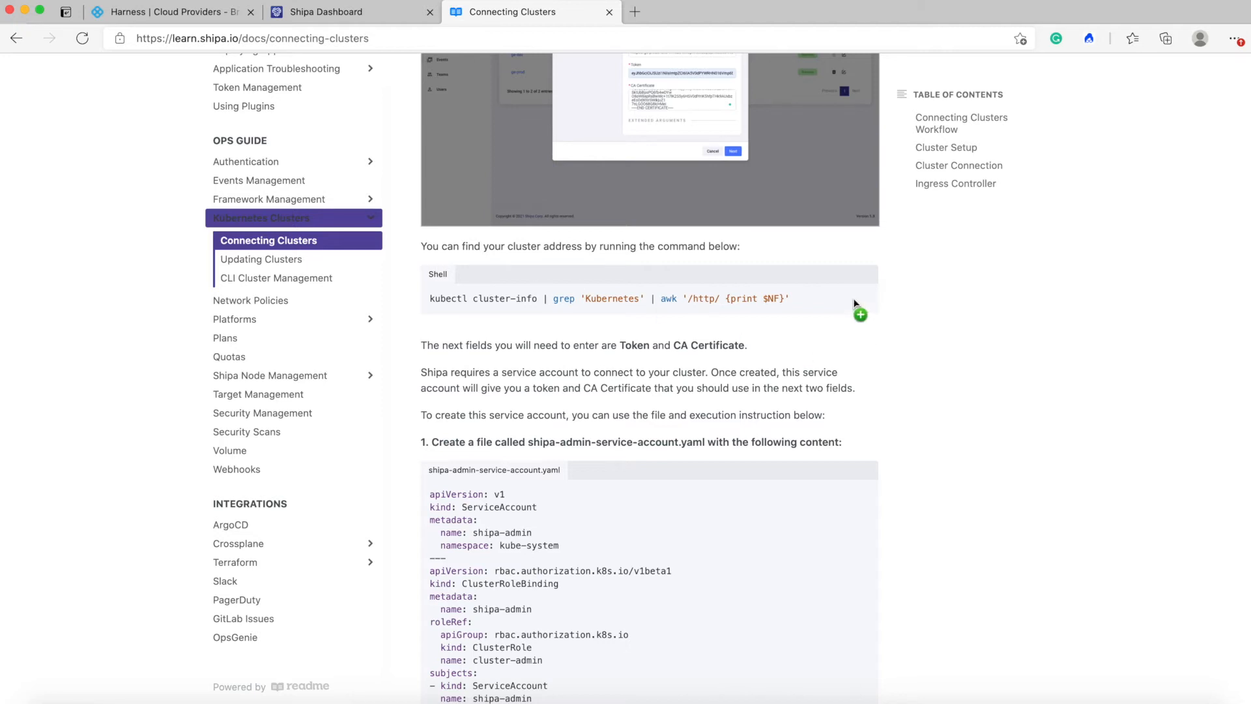
left_click_drag(434, 298, 783, 298)
left_click(203, 14)
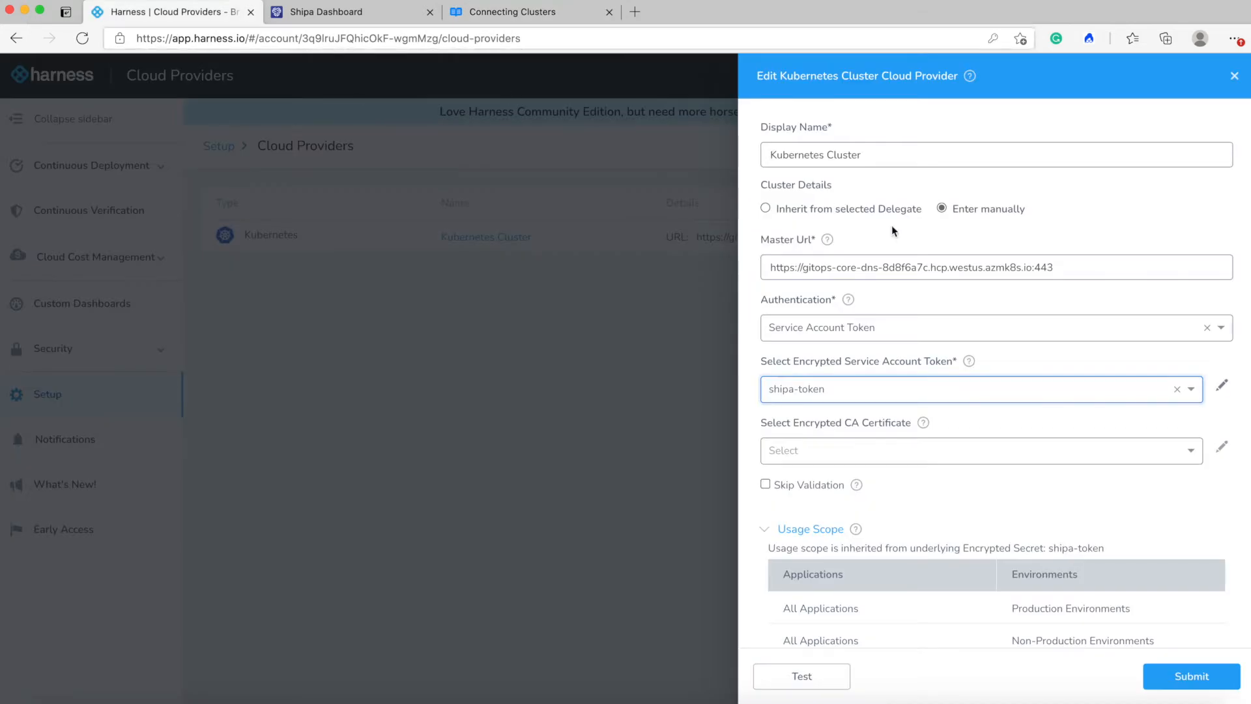
Step: Review the documentation's service account YAML, apply command and token retrieval command, then return to Harness and close the cloud provider without changes
left_click(518, 21)
scroll(776, 434, "down", 2)
left_click_drag(594, 537, 436, 304)
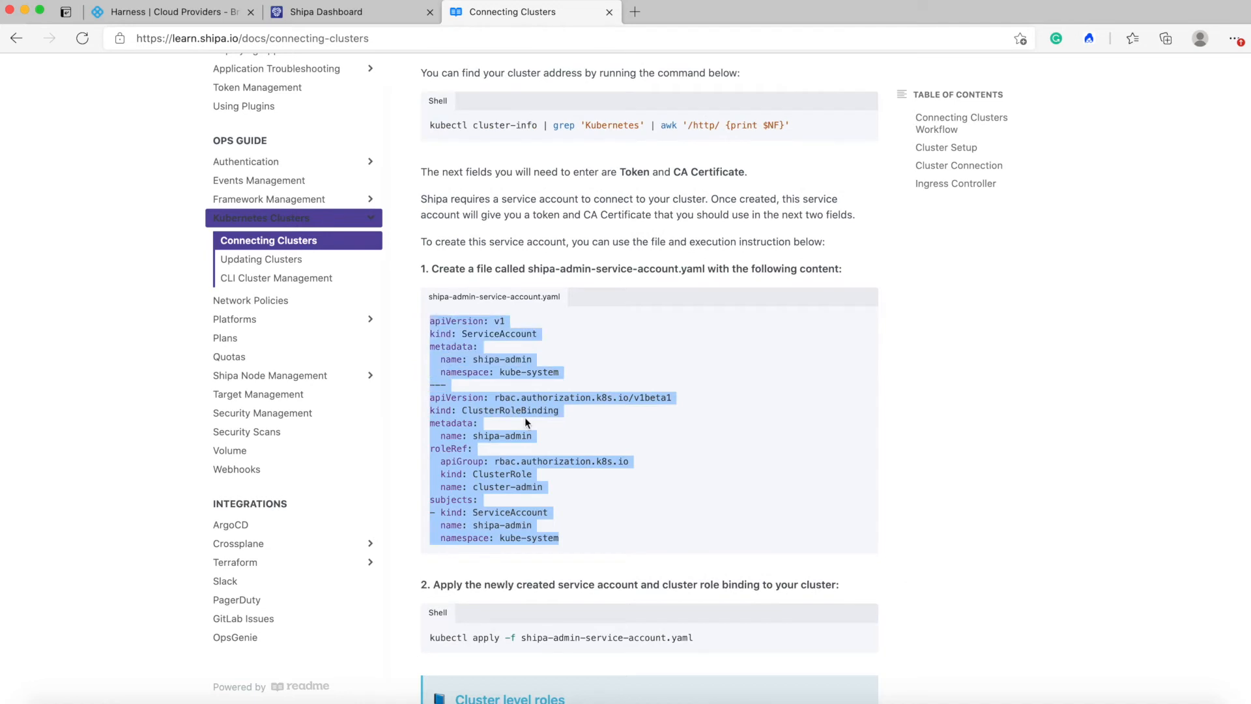
scroll(526, 419, "down", 2)
left_click(545, 435)
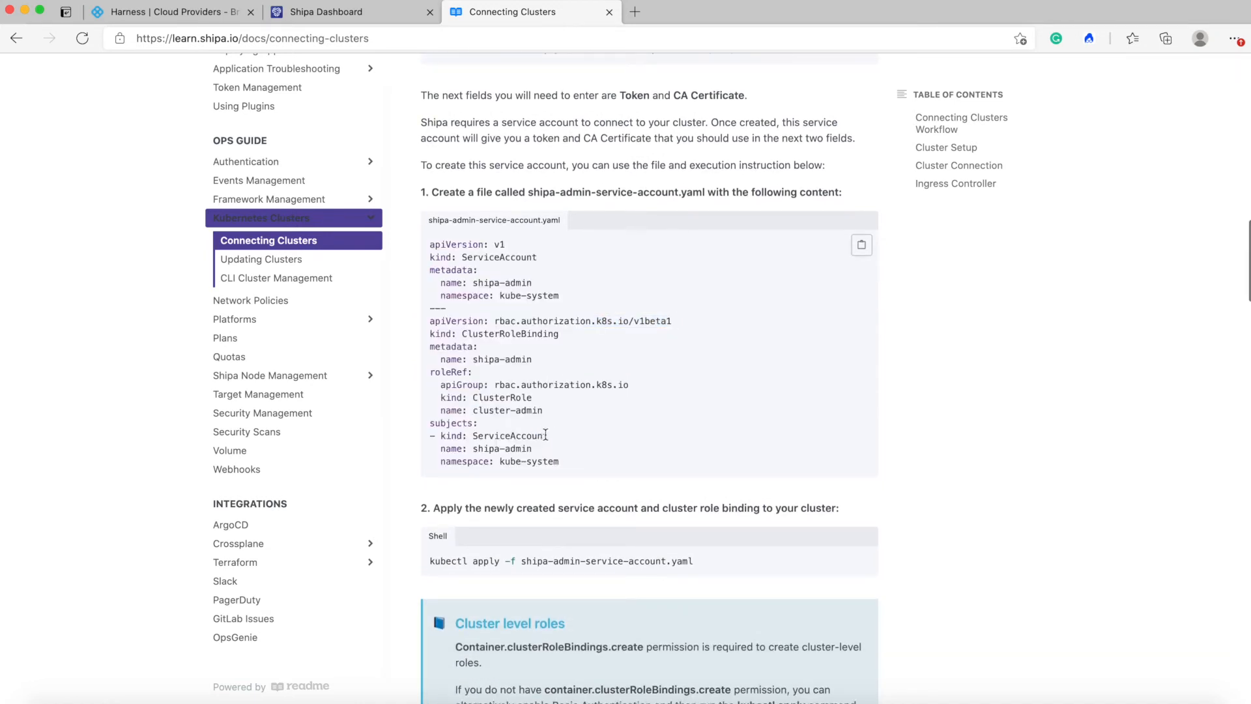
scroll(782, 469, "down", 3)
left_click(860, 463)
scroll(841, 472, "down", 4)
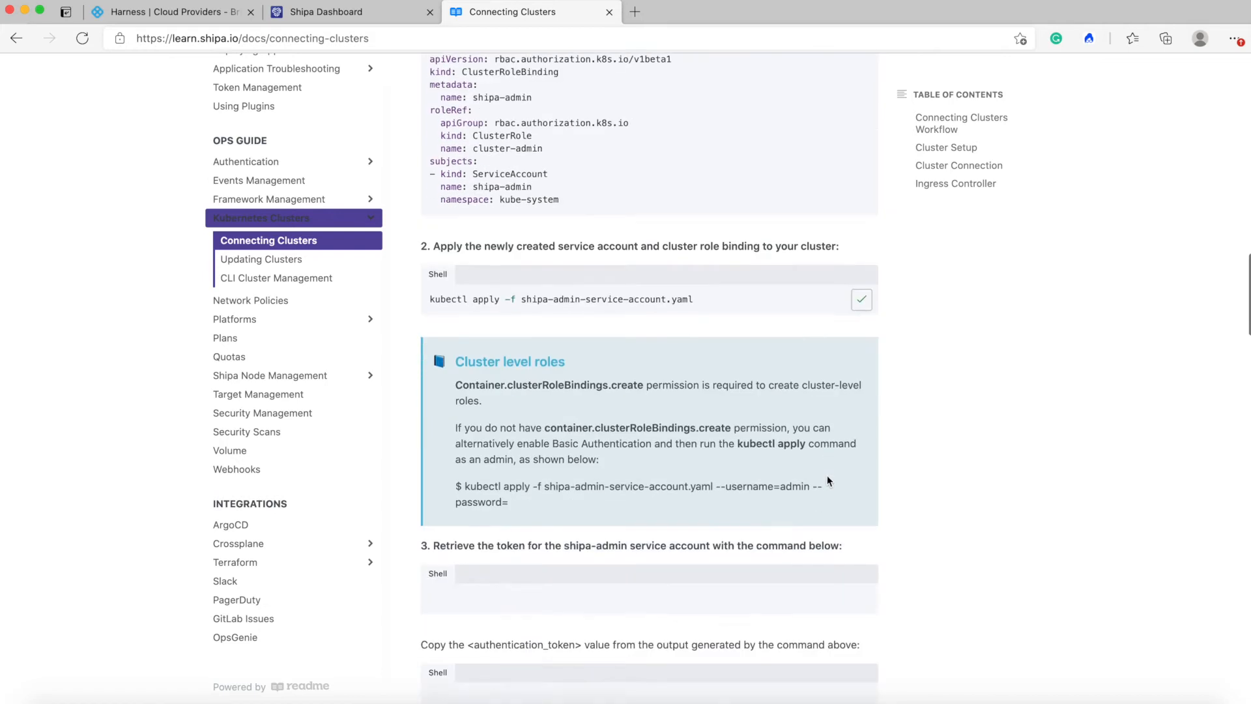
scroll(826, 475, "down", 4)
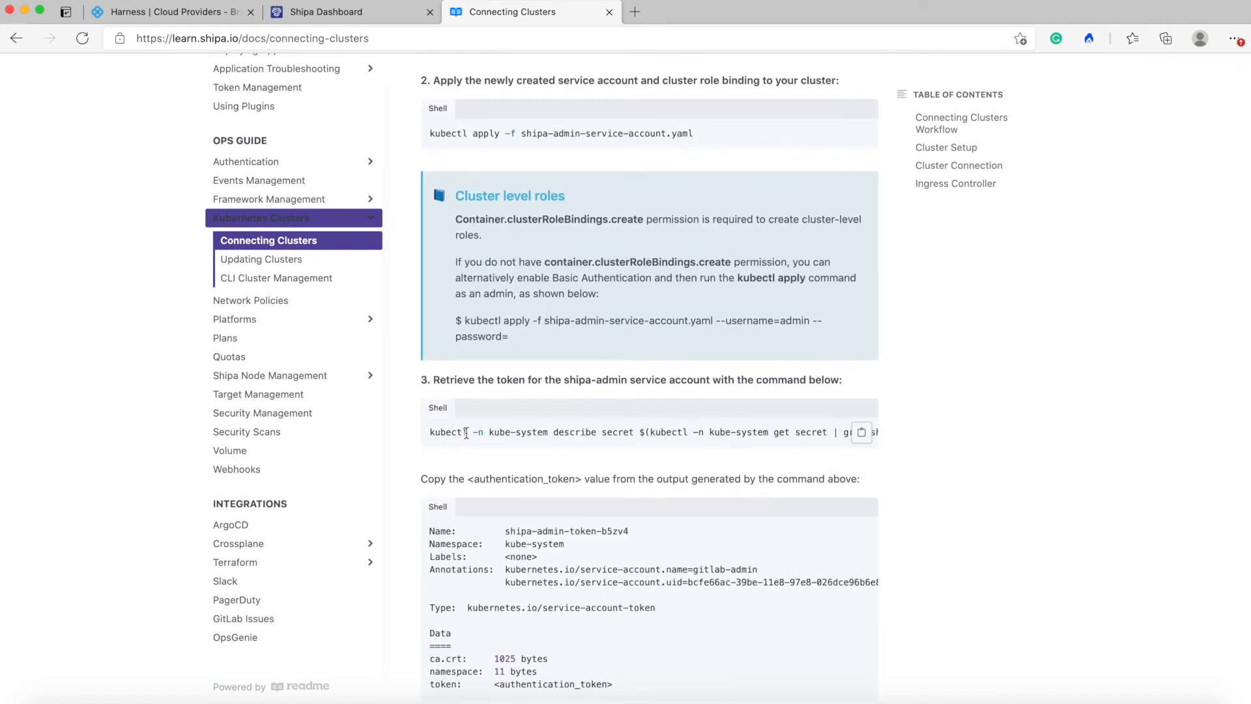
left_click_drag(660, 433, 782, 434)
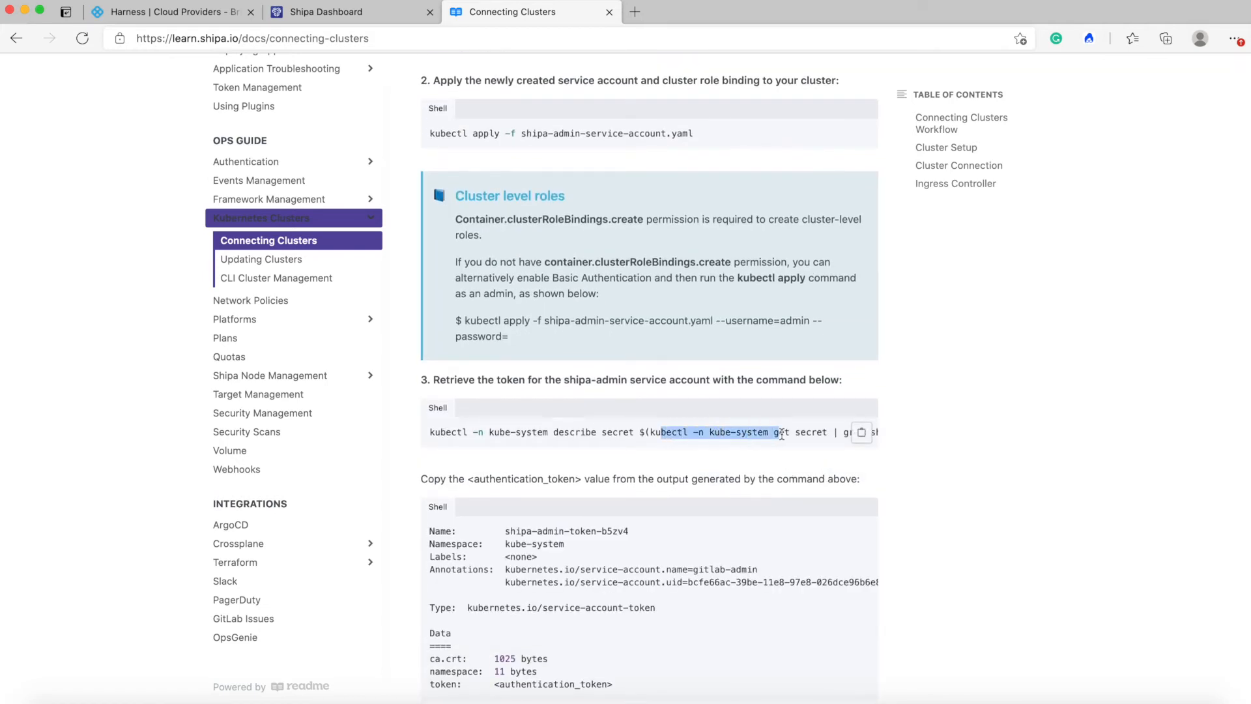
left_click(179, 13)
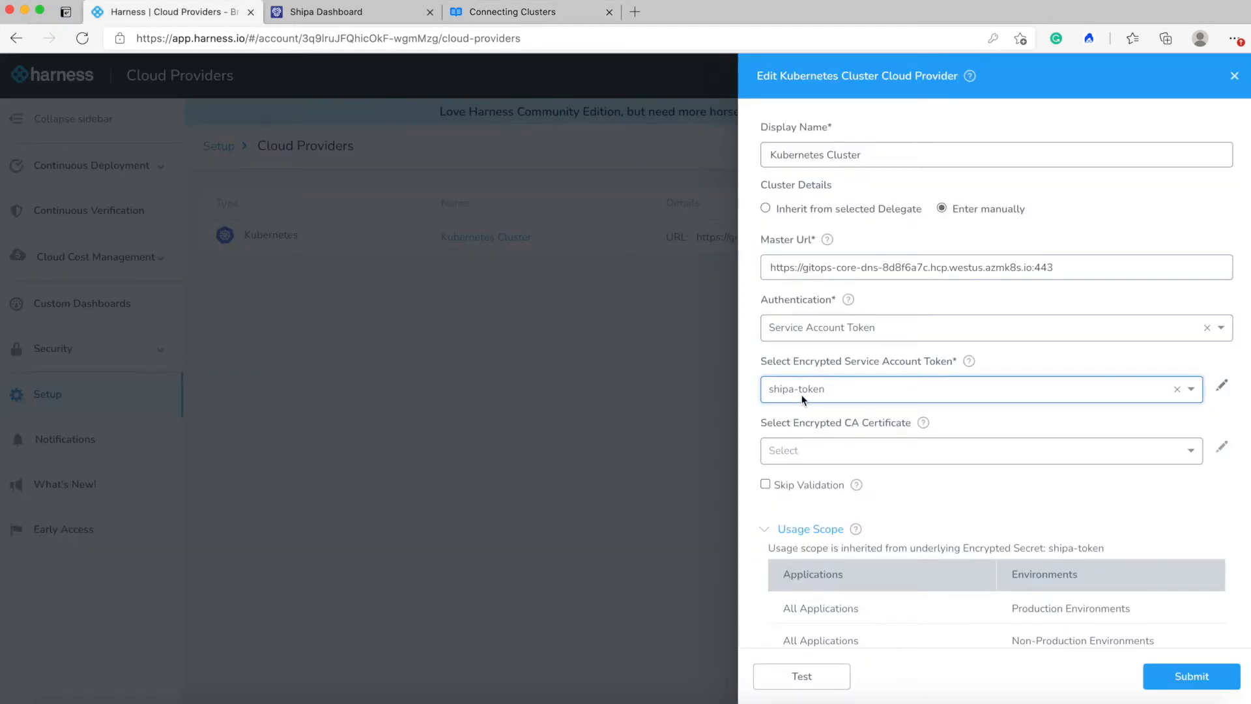
left_click(1235, 76)
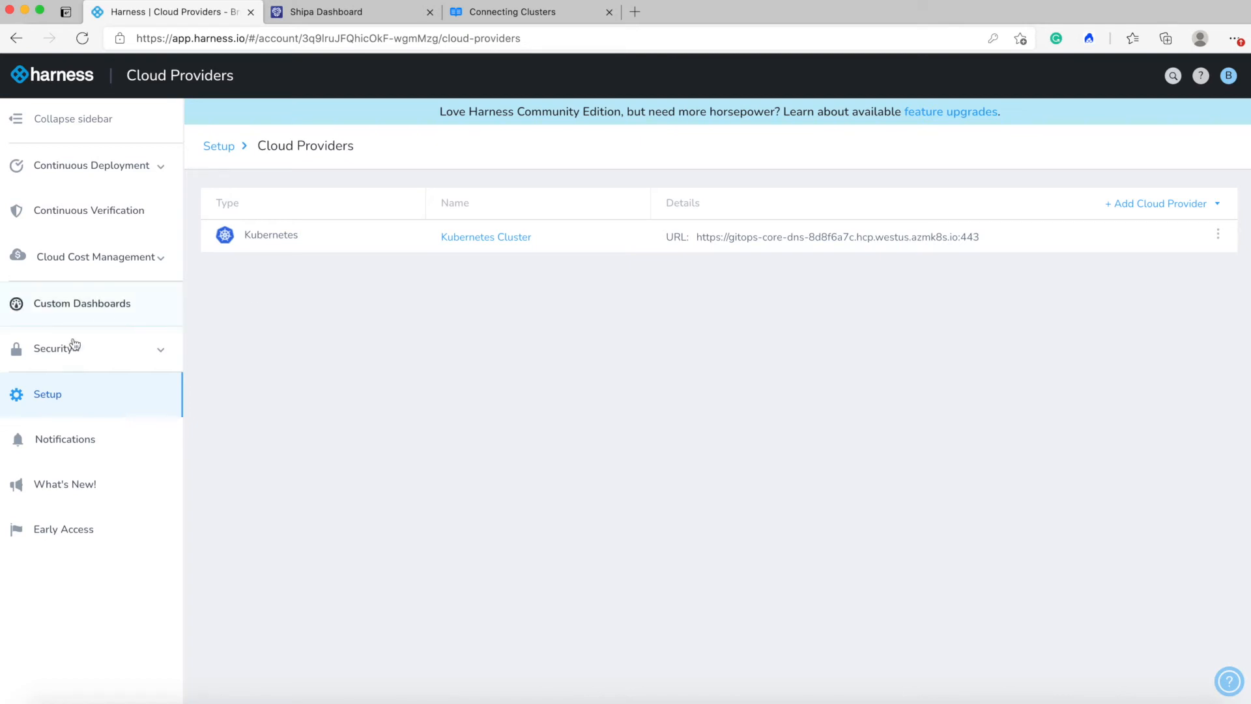
Step: Add a new application named harness-app2 from the account setup
left_click(74, 404)
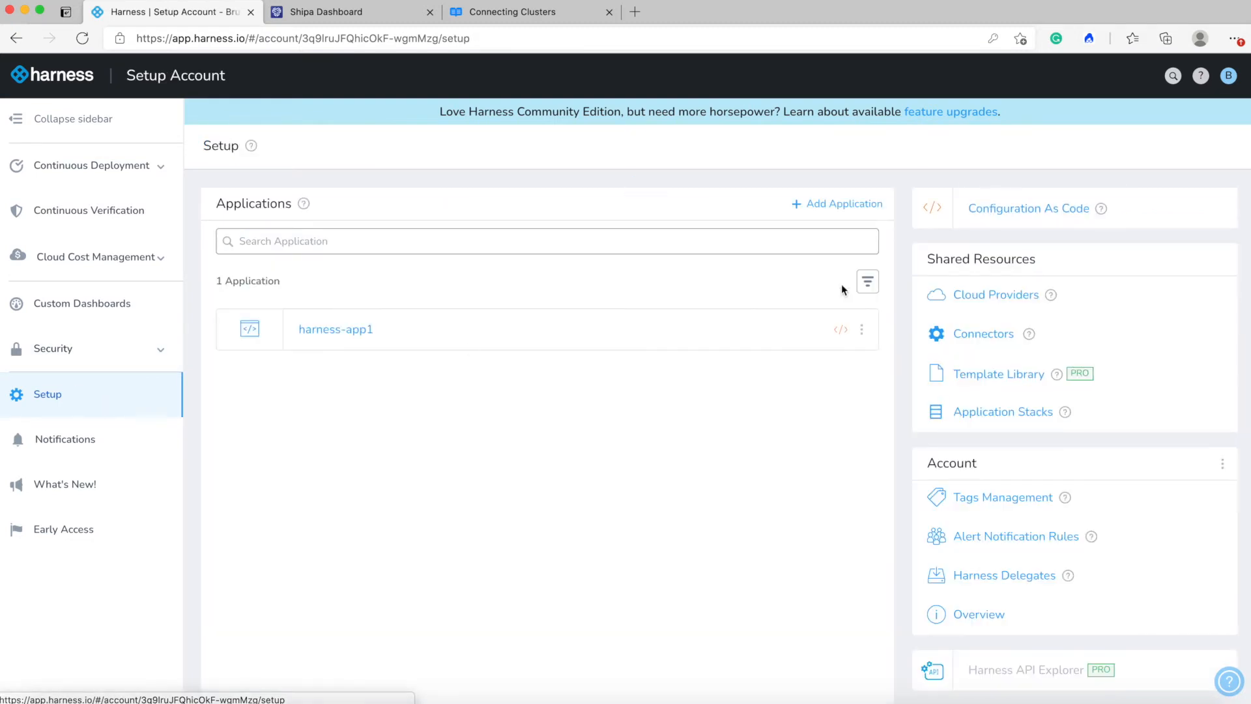
left_click(861, 206)
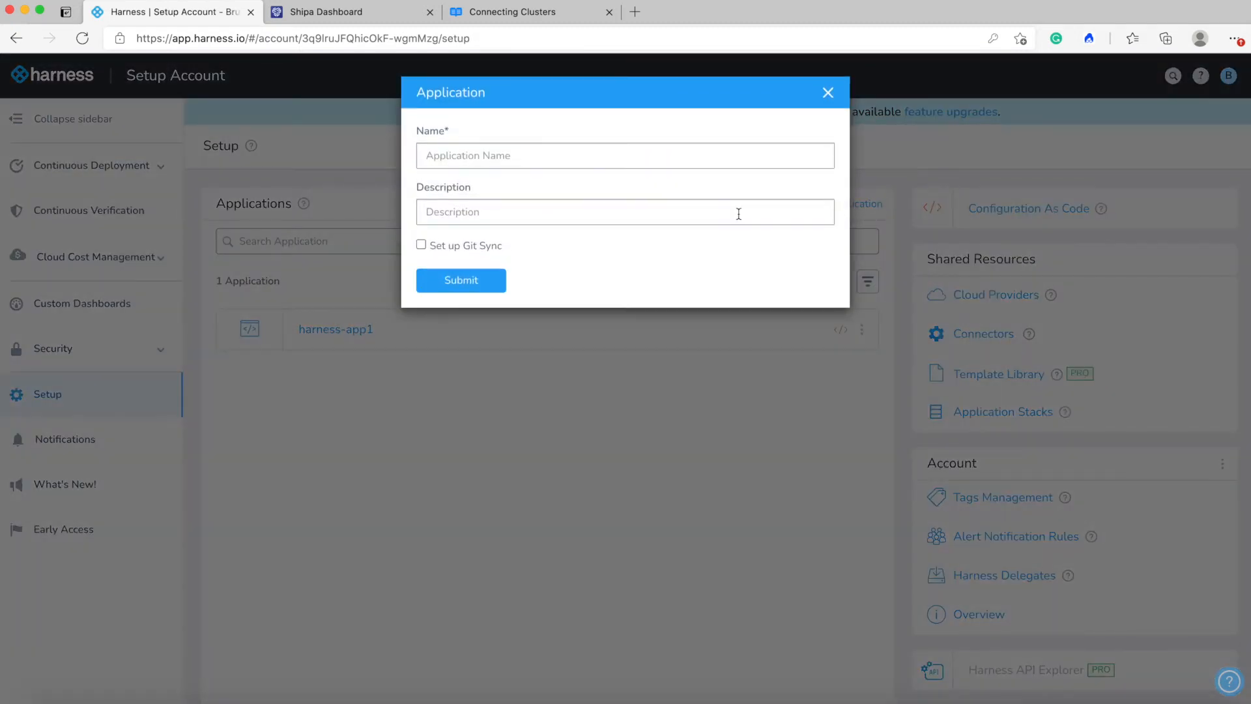
left_click(517, 156)
type("harness-app2")
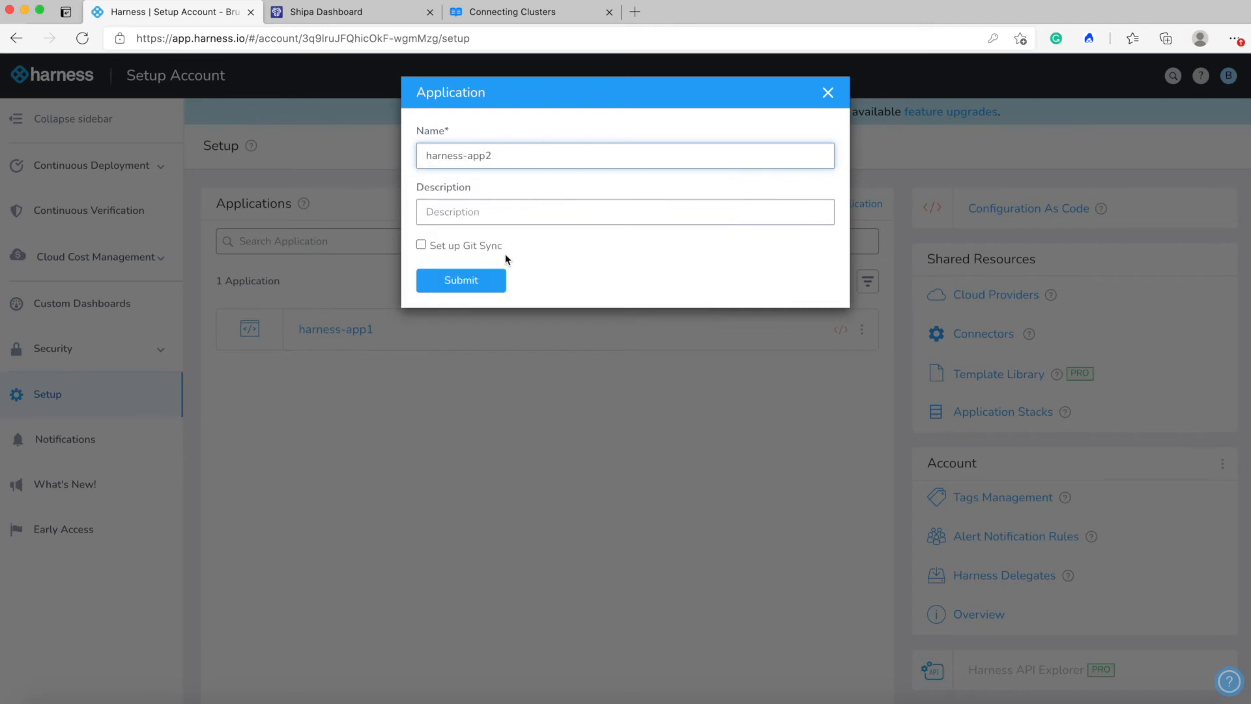
left_click(488, 280)
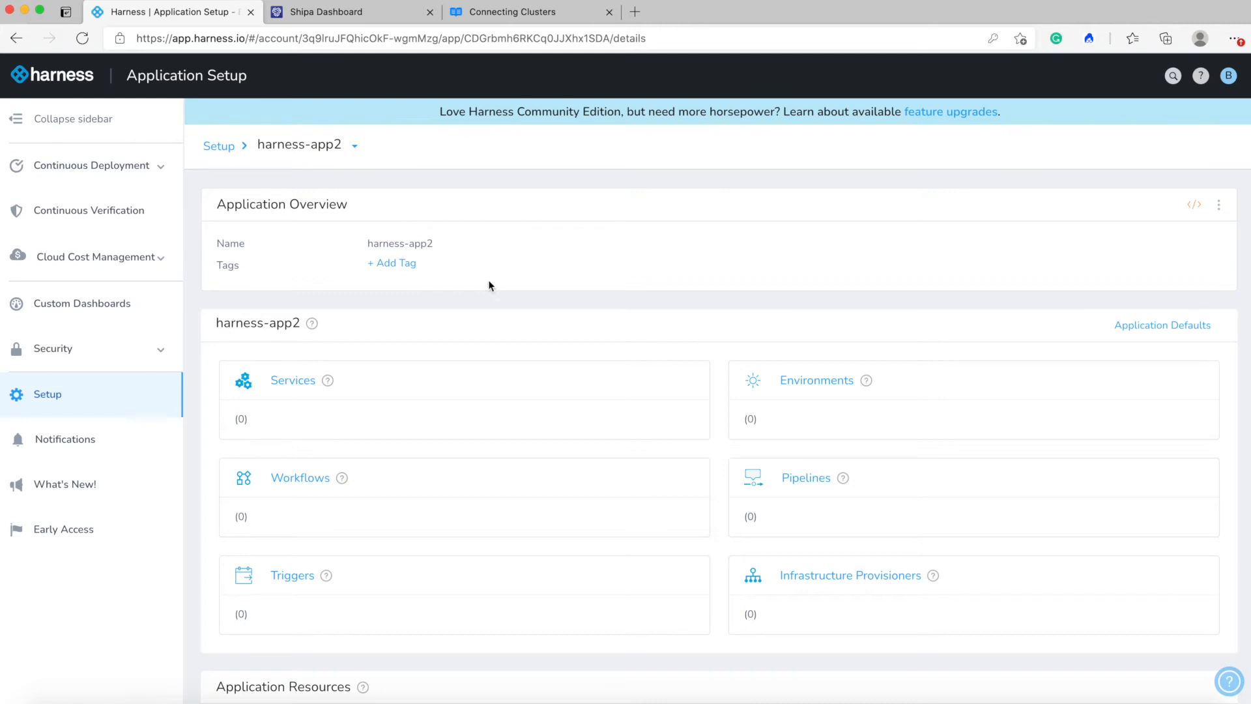
Step: Add a service named harness-app2 to the new application with the Kubernetes deployment type
scroll(490, 284, "down", 2)
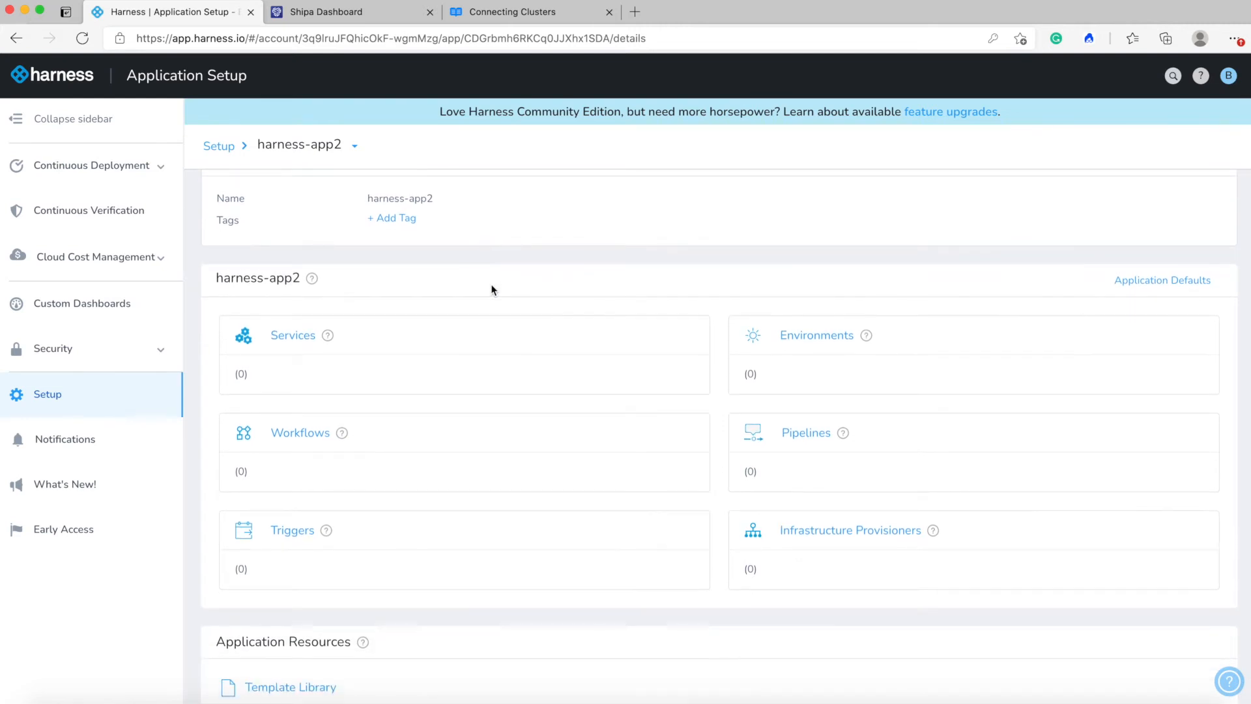
left_click(300, 336)
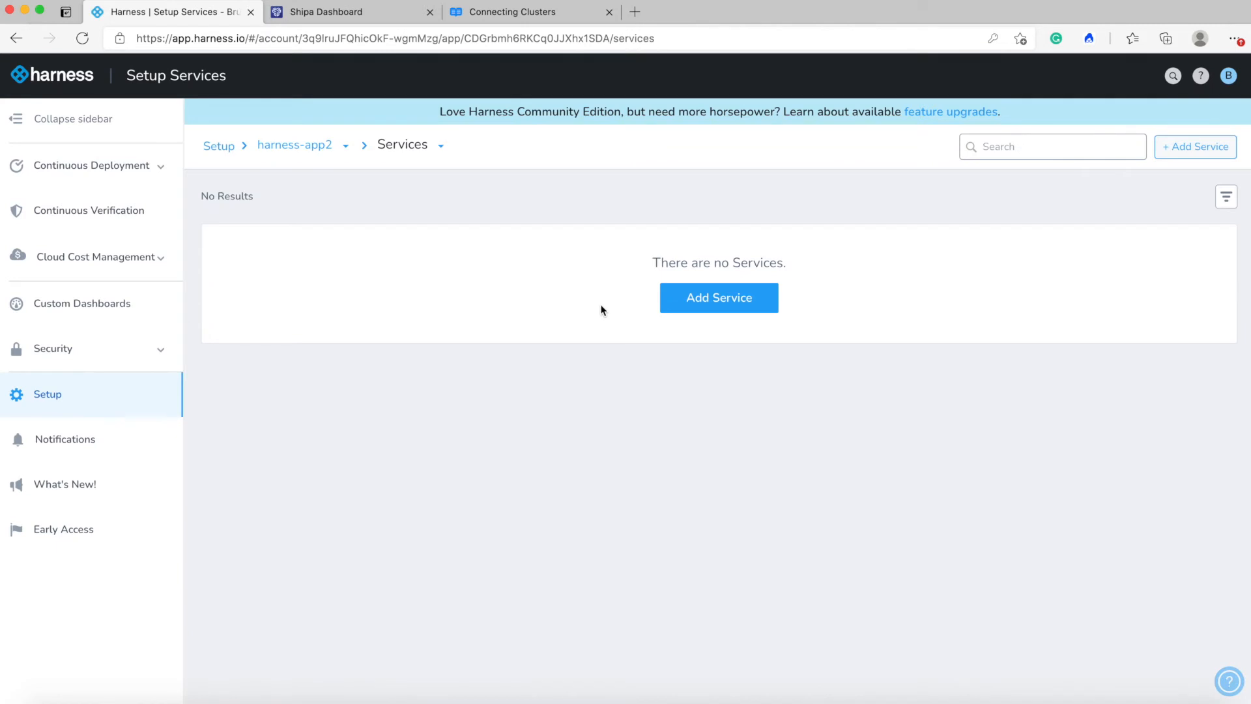
left_click(704, 305)
left_click(476, 144)
type("harness-app2")
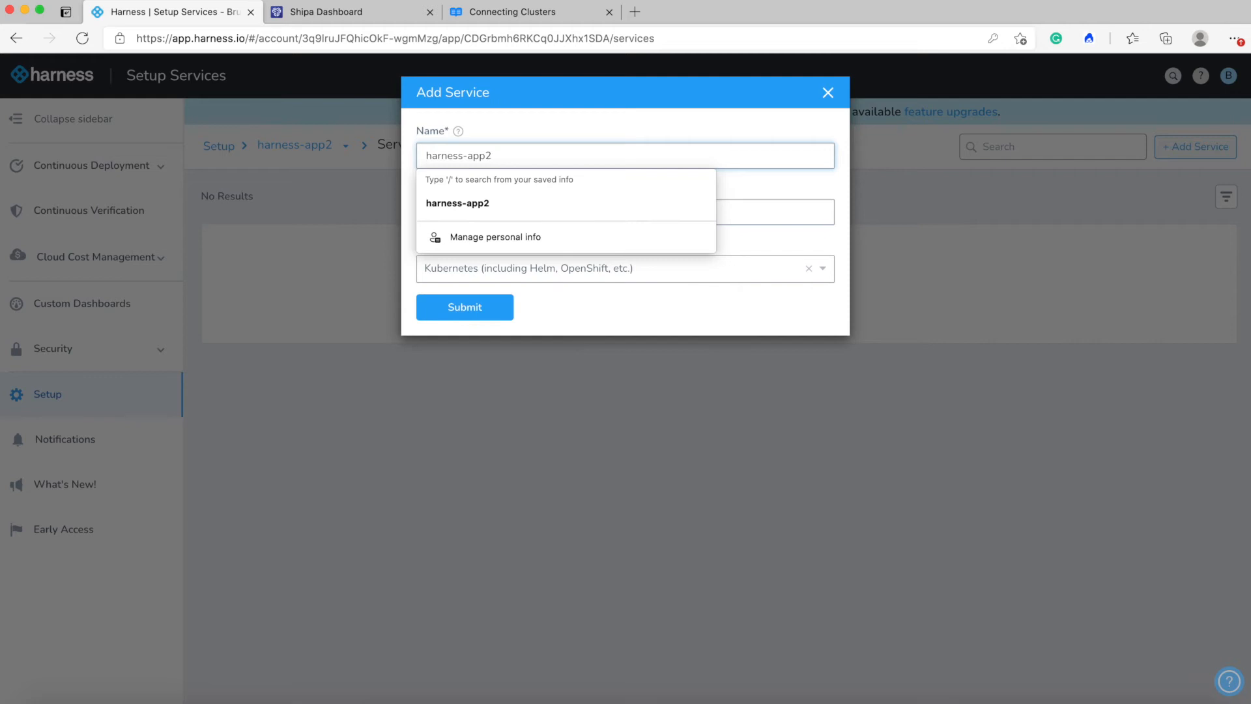
left_click(551, 136)
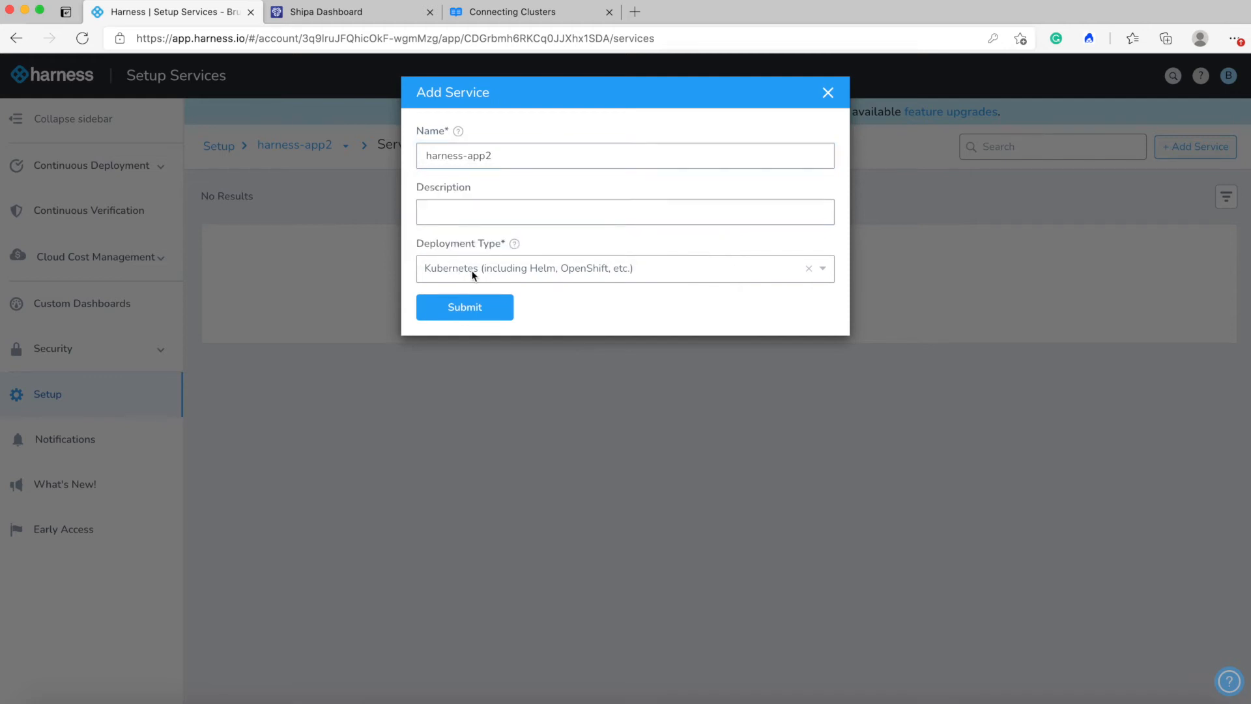
left_click(479, 311)
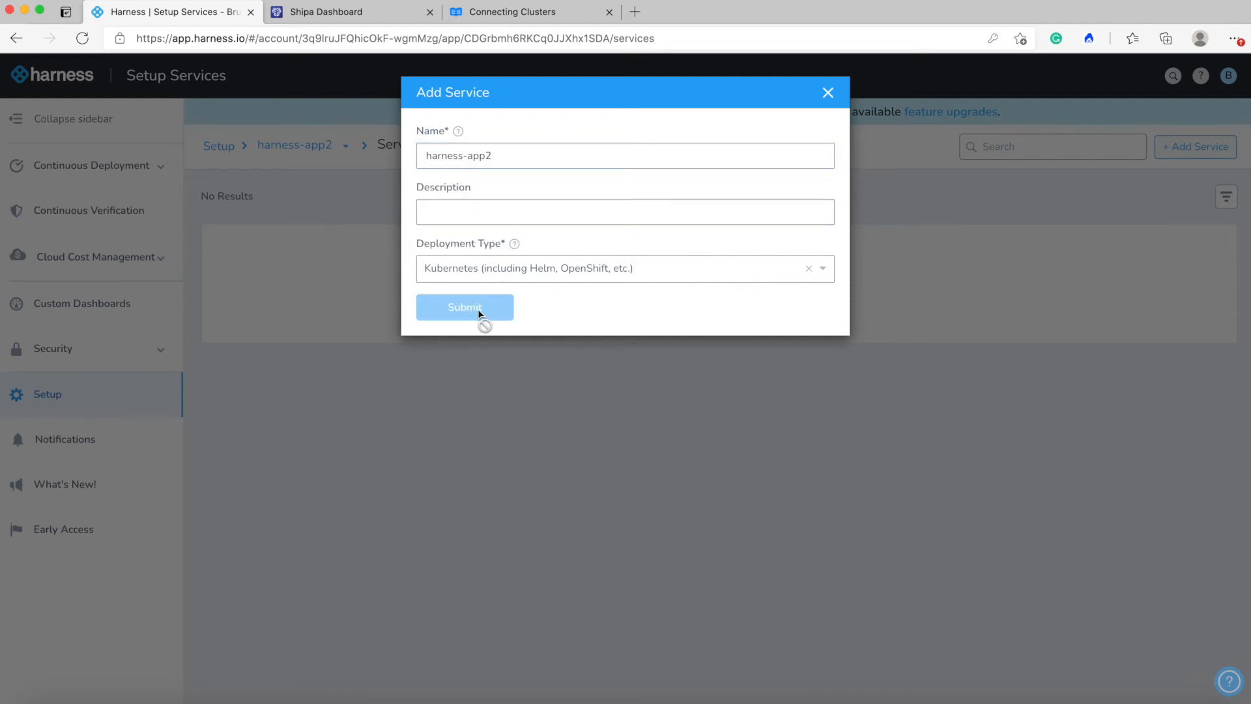
Step: Look through the service's deployment.yaml manifest and delete the file from the templates folder
scroll(563, 359, "down", 2)
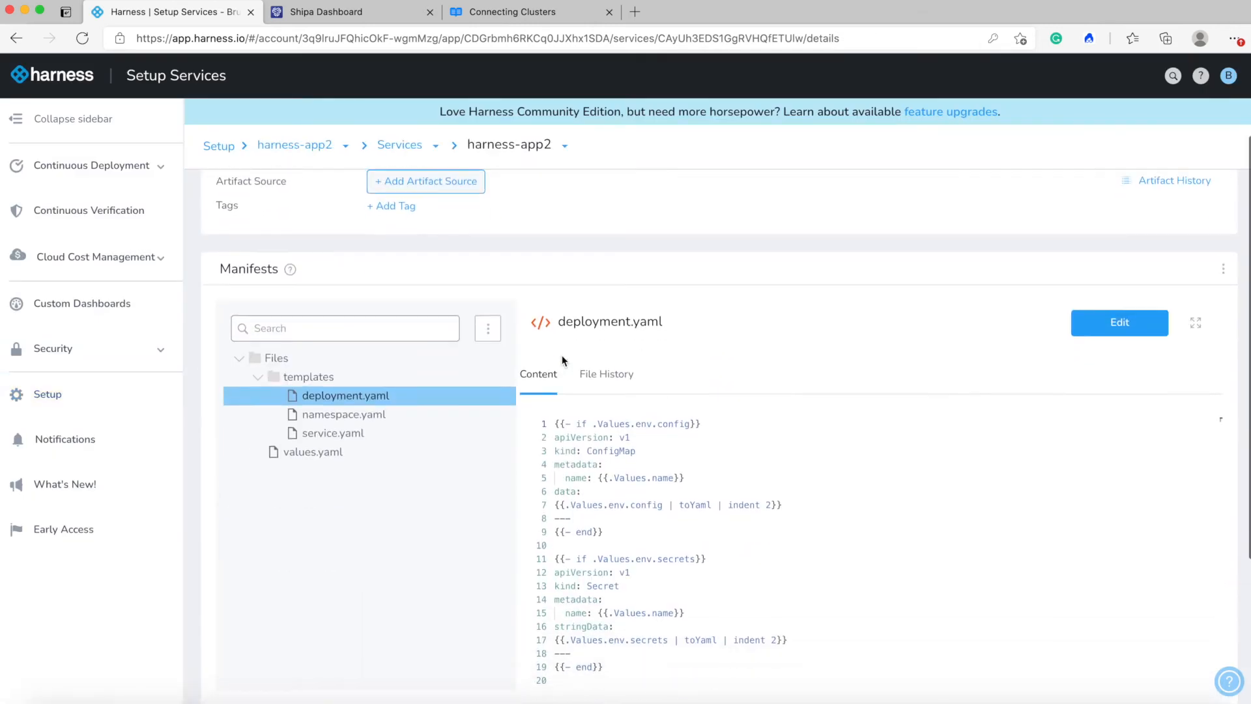
scroll(563, 359, "down", 1)
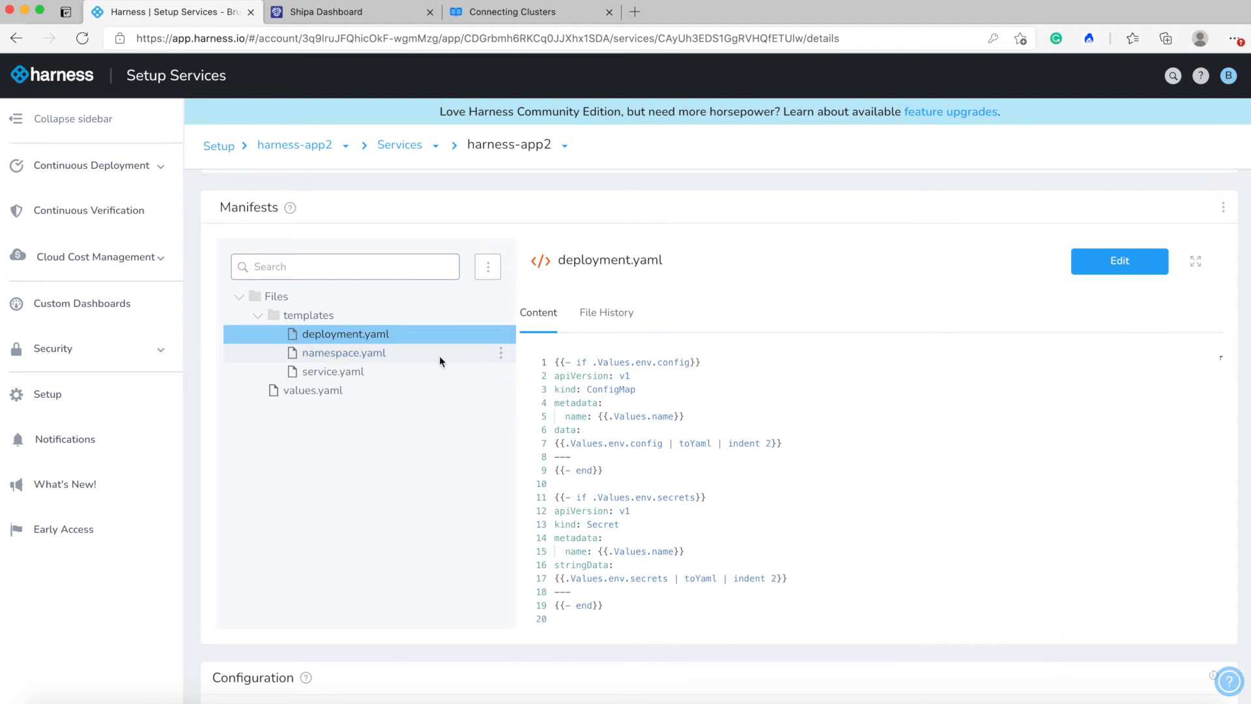
scroll(655, 447, "down", 3)
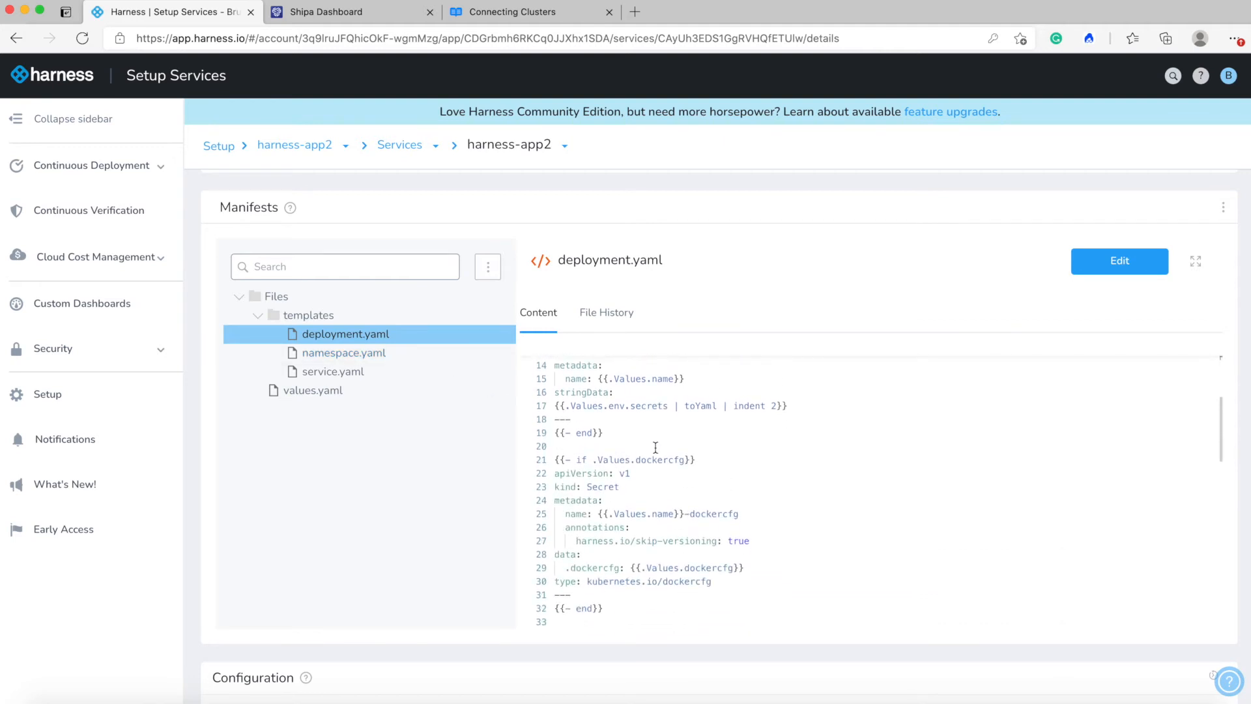
mouse_move(418, 379)
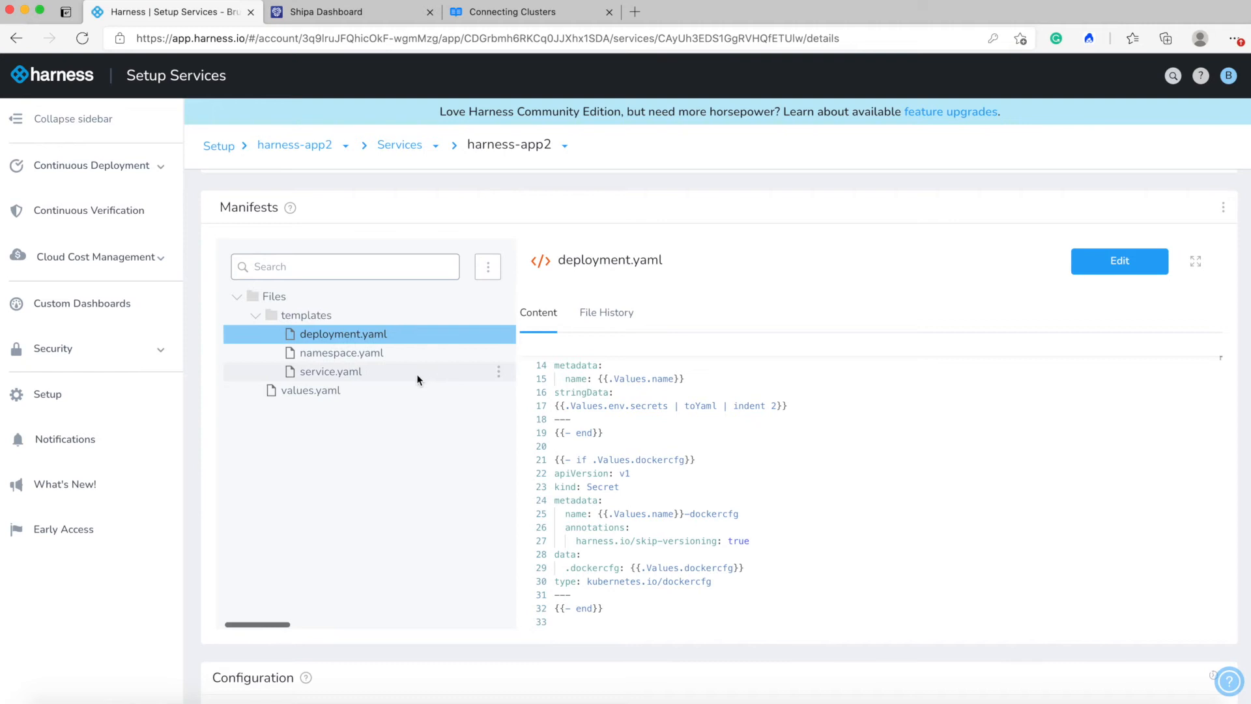
left_click(500, 335)
left_click(475, 421)
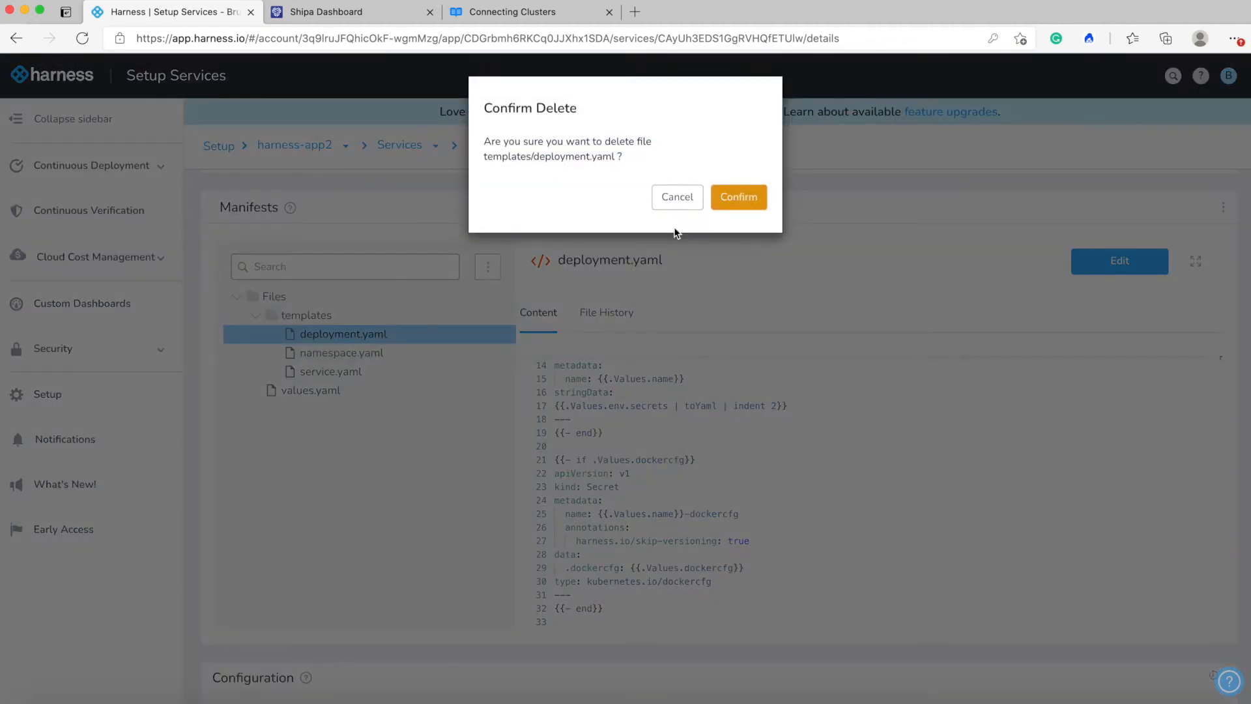
left_click(748, 199)
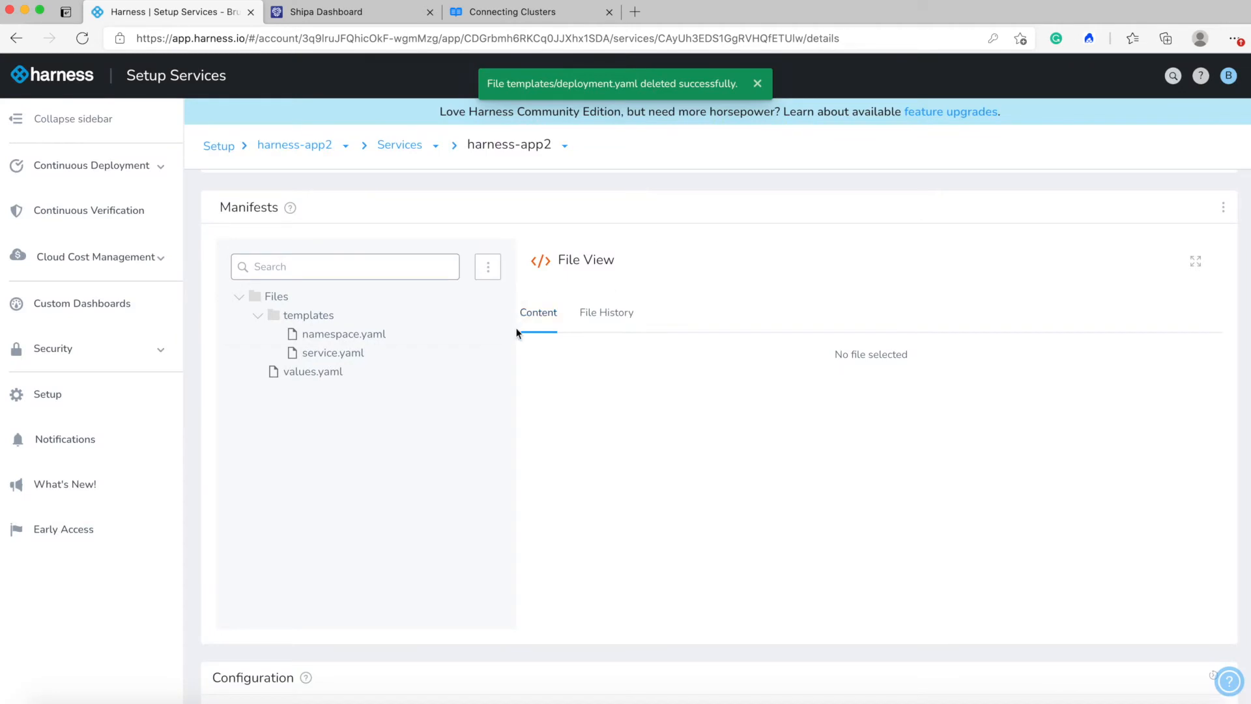
Step: Delete the remaining manifest files namespace.yaml, service.yaml and values.yaml from the harness-app2 service
left_click(501, 332)
left_click(487, 417)
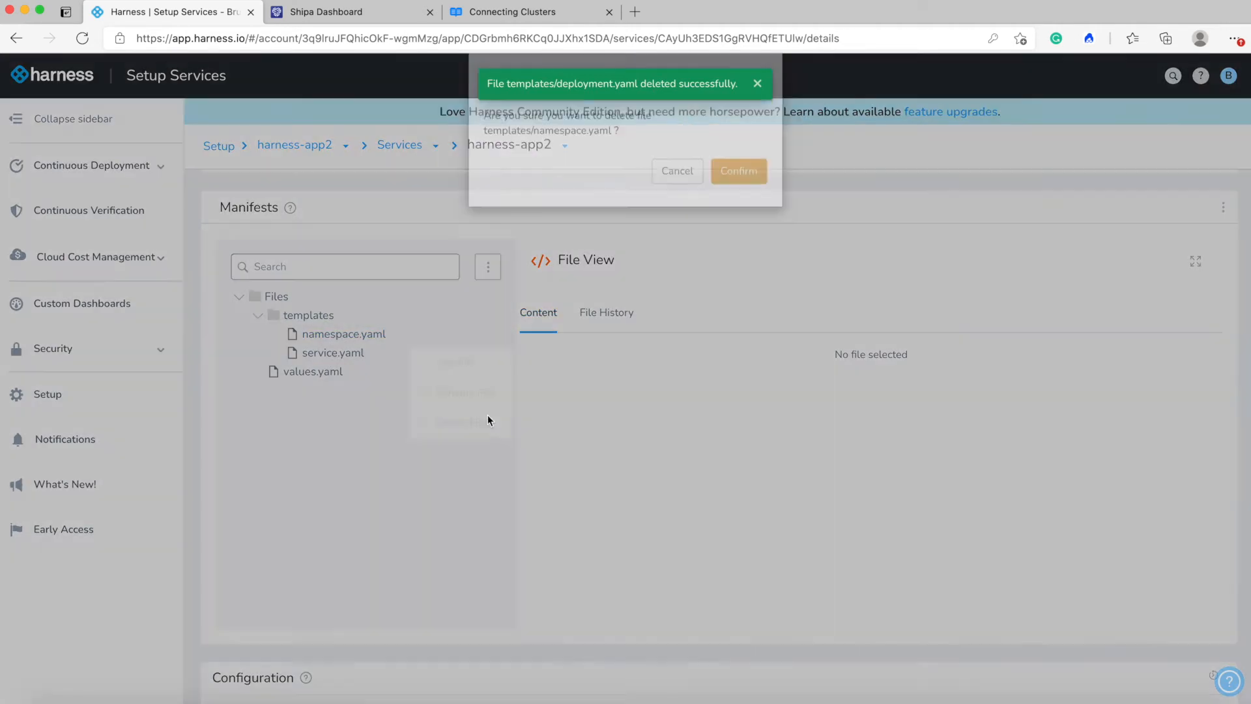
left_click(734, 200)
left_click(502, 334)
left_click(488, 424)
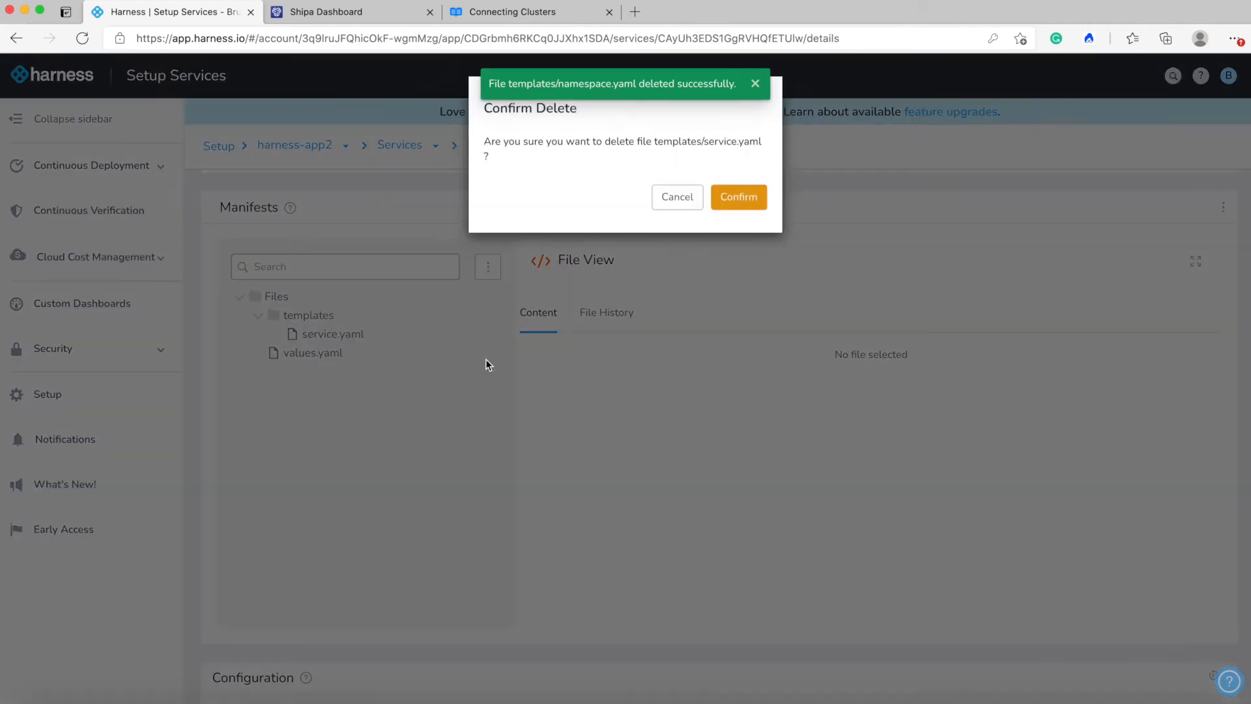
left_click(735, 208)
left_click(500, 316)
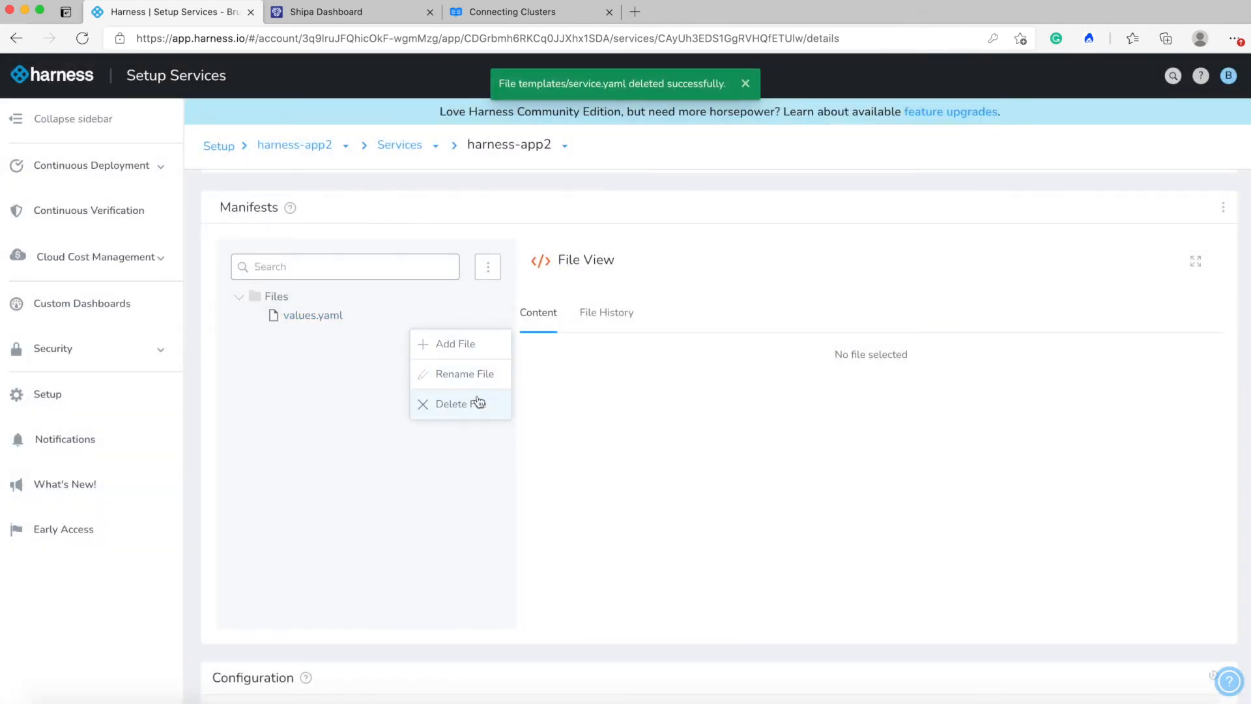
left_click(475, 400)
left_click(739, 185)
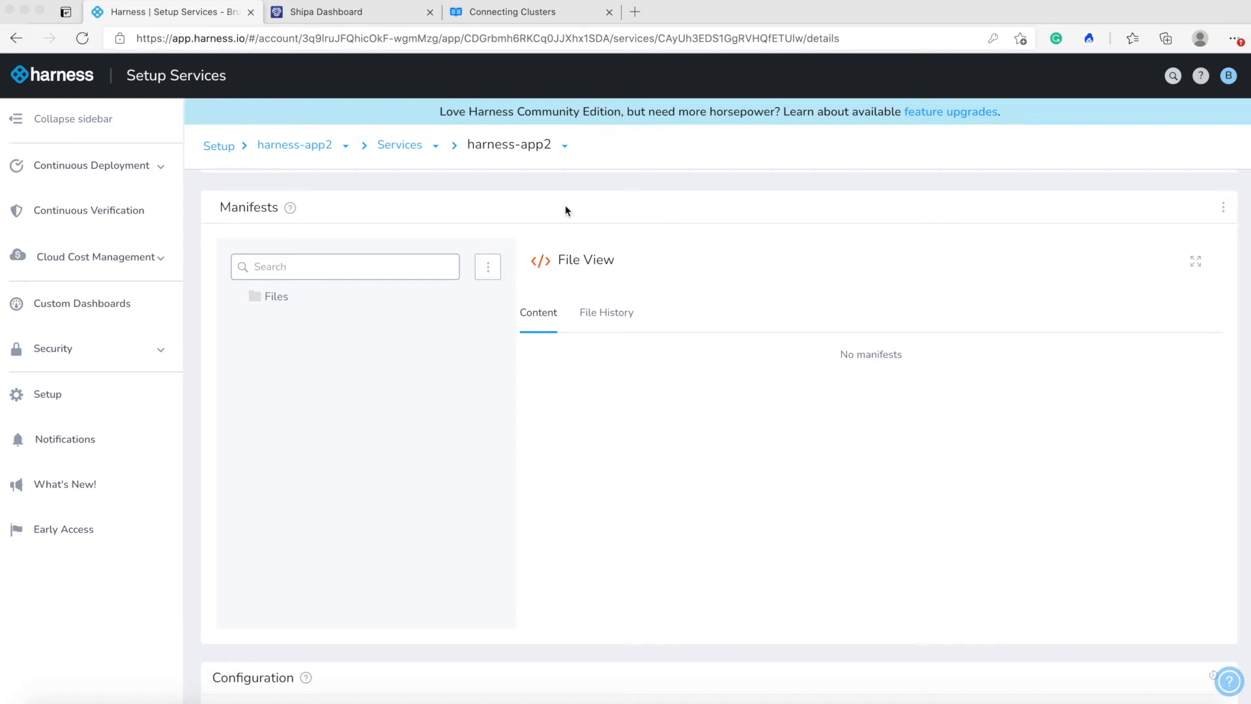
Step: Add a manifest file named harness-app2.yaml to the harness-app2 service
left_click(642, 339)
left_click(501, 298)
left_click(475, 325)
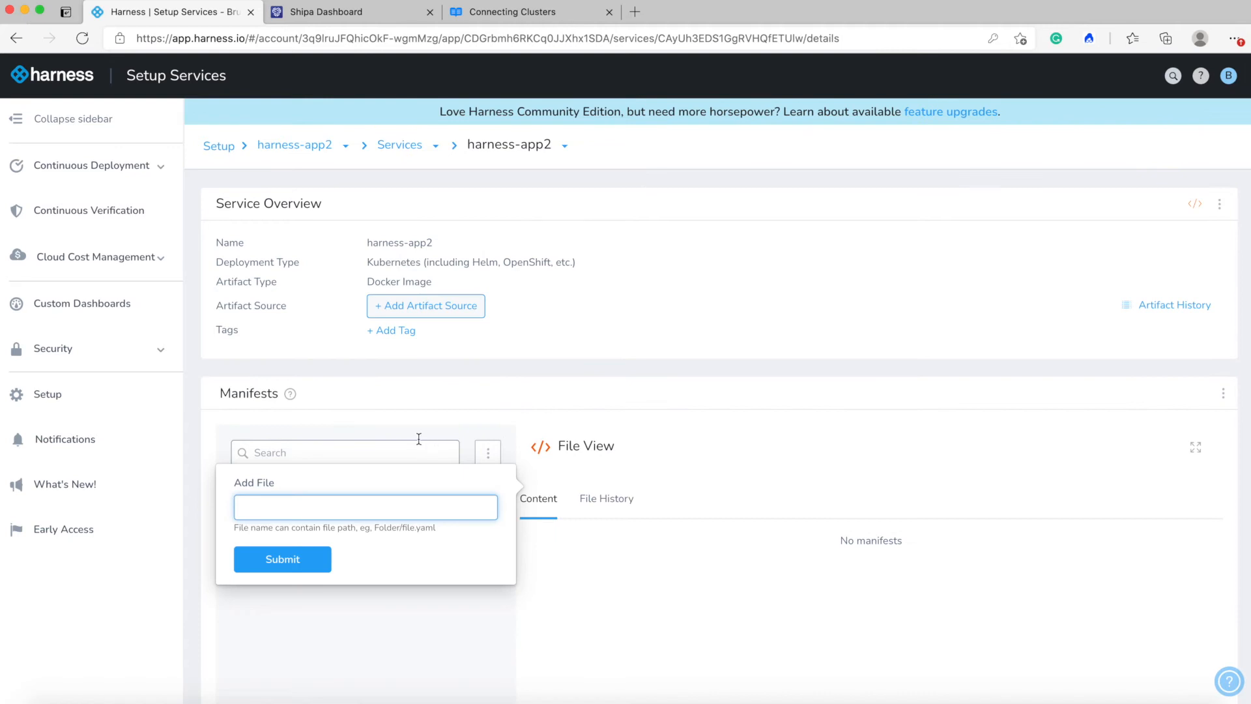
type("harness")
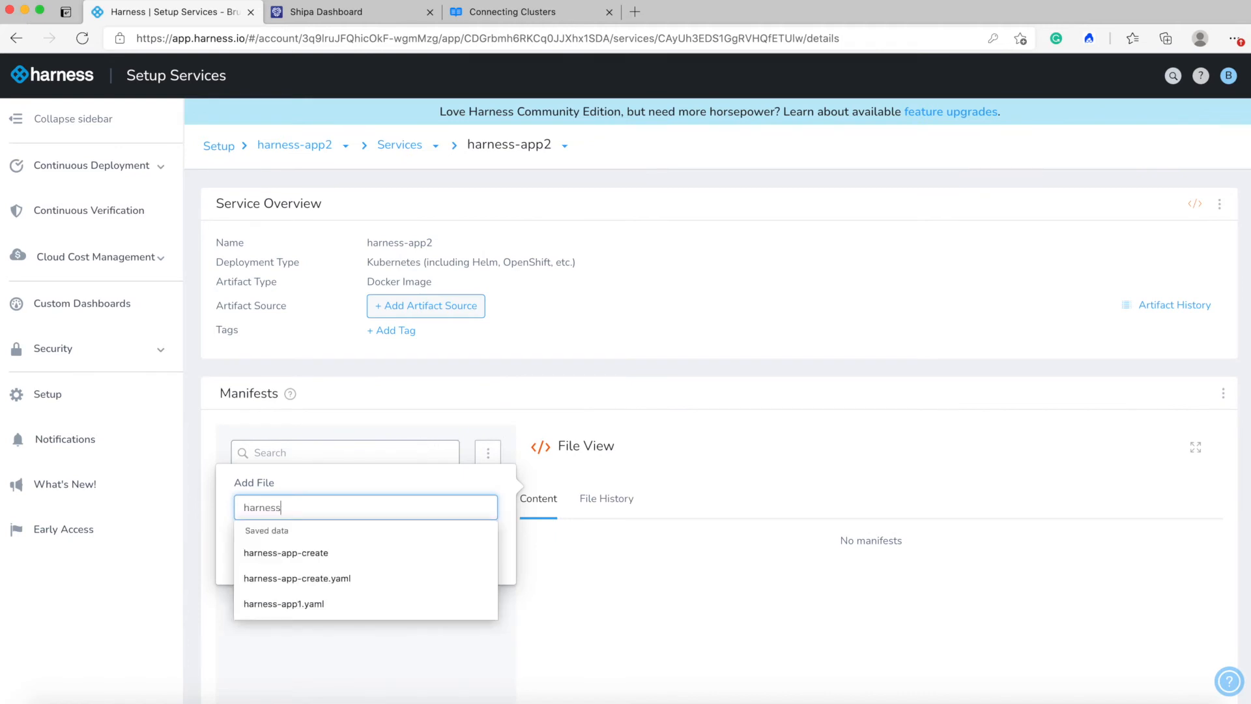
type("-app2.yaml")
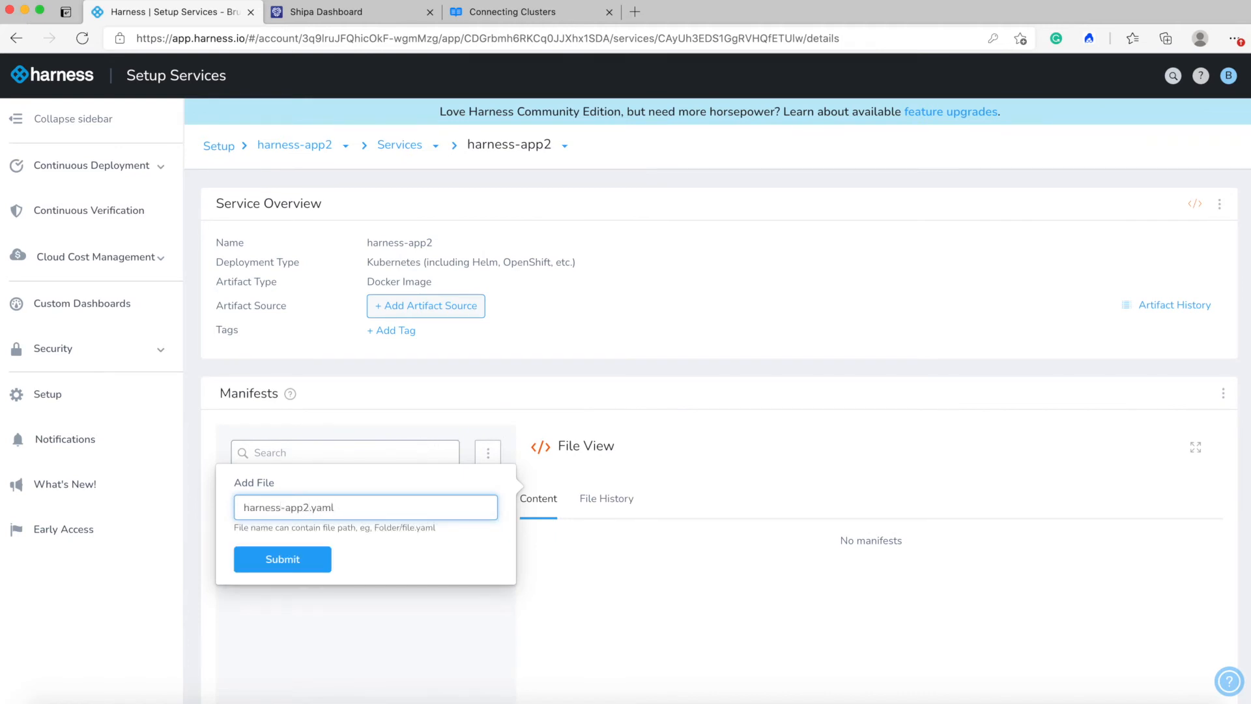
left_click(302, 559)
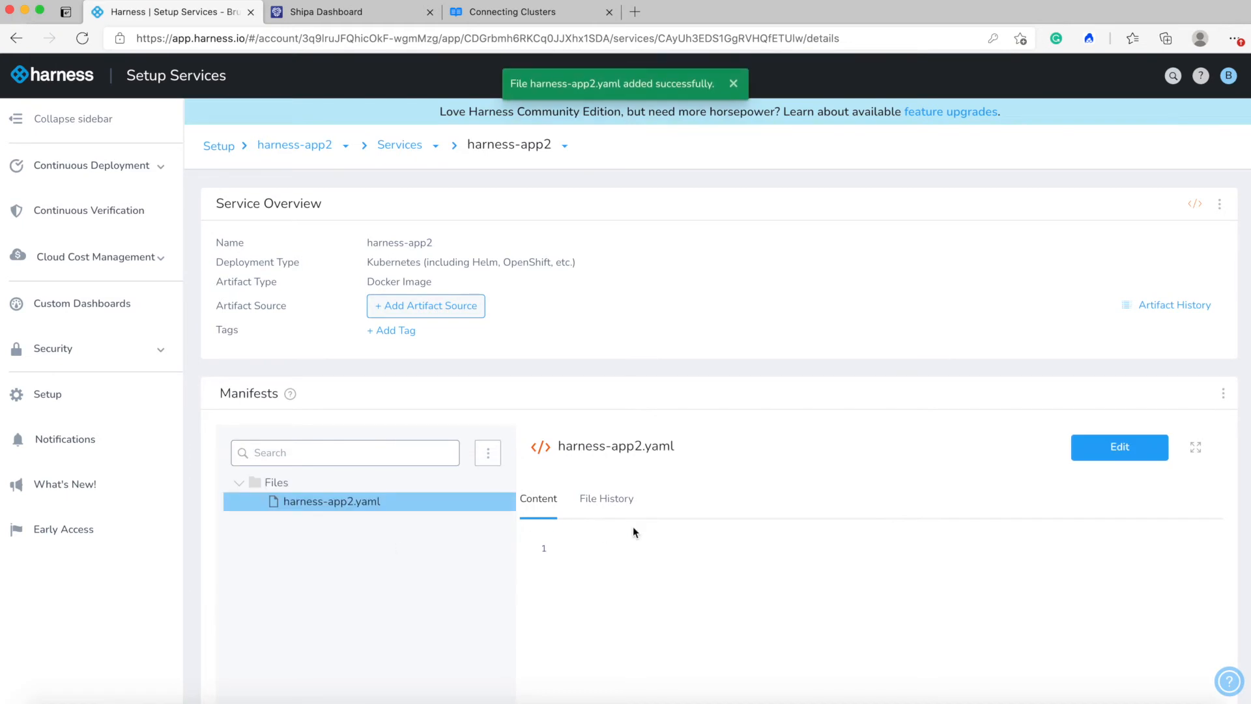
Step: Open harness-app2.yaml for editing and paste in the copied Shipa Crossplane manifest with its App and AppDeploy definitions
left_click(1118, 449)
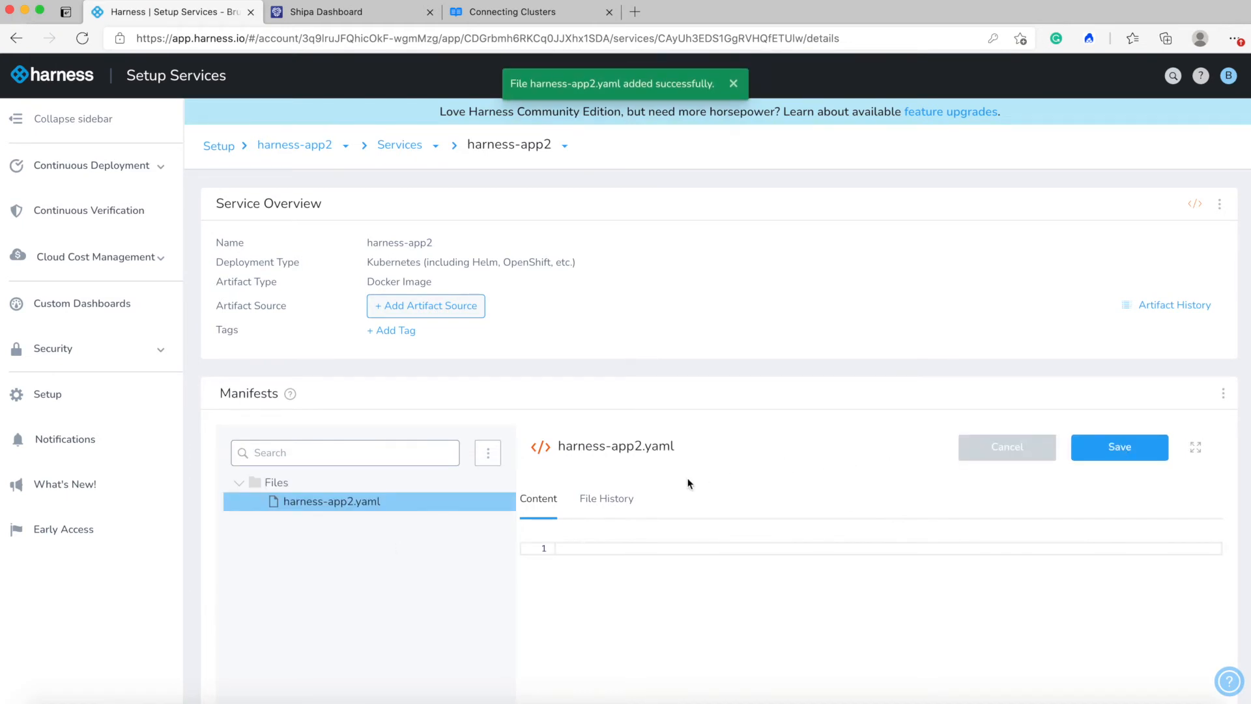
left_click(608, 548)
key("super+v")
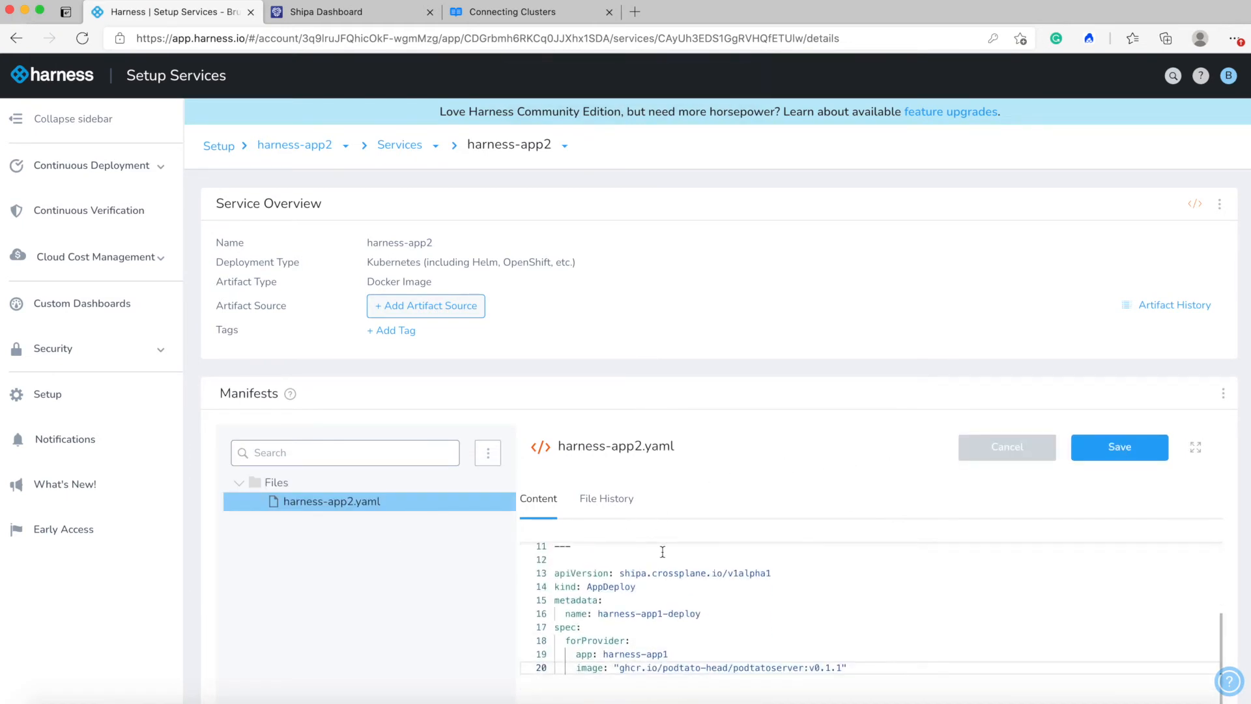
scroll(439, 348, "down", 5)
scroll(440, 355, "up", 2)
Step: Set the name under forProvider in the App section of the manifest to harness-app2
left_click_drag(704, 422, 555, 381)
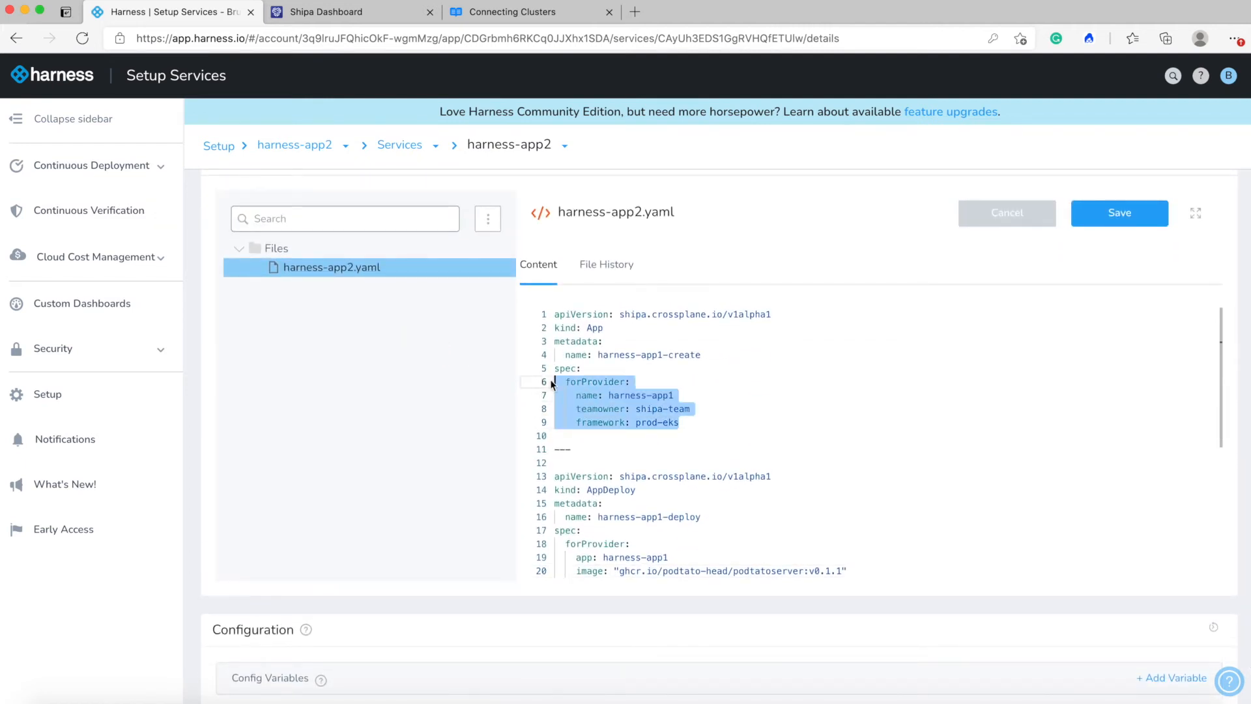
left_click(675, 396)
key("BackSpace")
type("2")
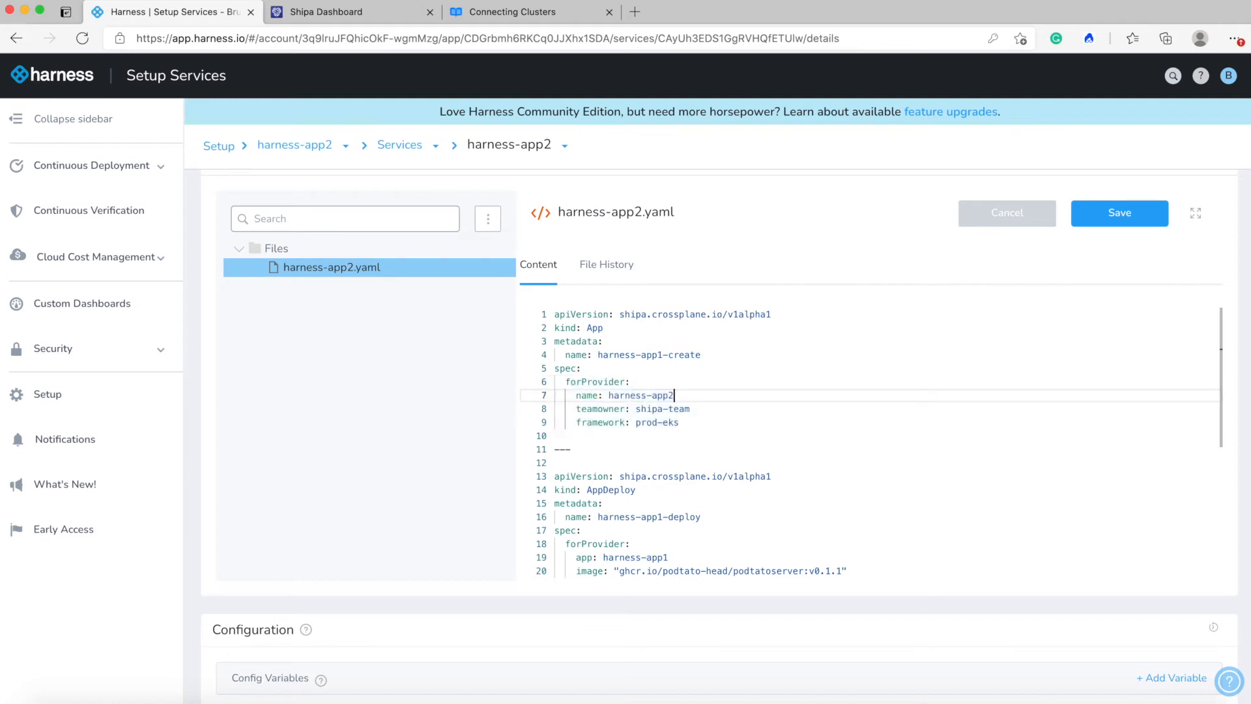
Step: Review the manifest's teamowner and framework lines and check the prod-eks framework in Shipa's frameworks list, returning to Harness
left_click_drag(710, 408, 534, 403)
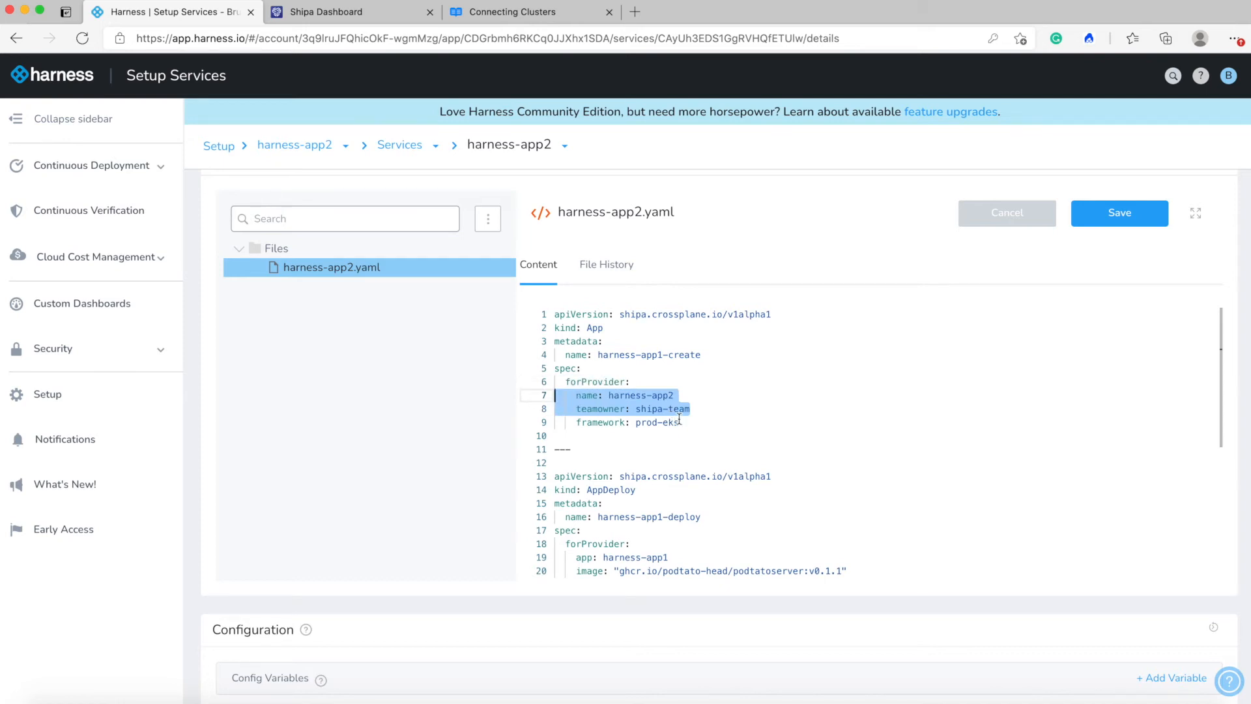
left_click_drag(720, 424, 543, 397)
left_click(707, 424)
left_click_drag(707, 423, 576, 423)
left_click(326, 11)
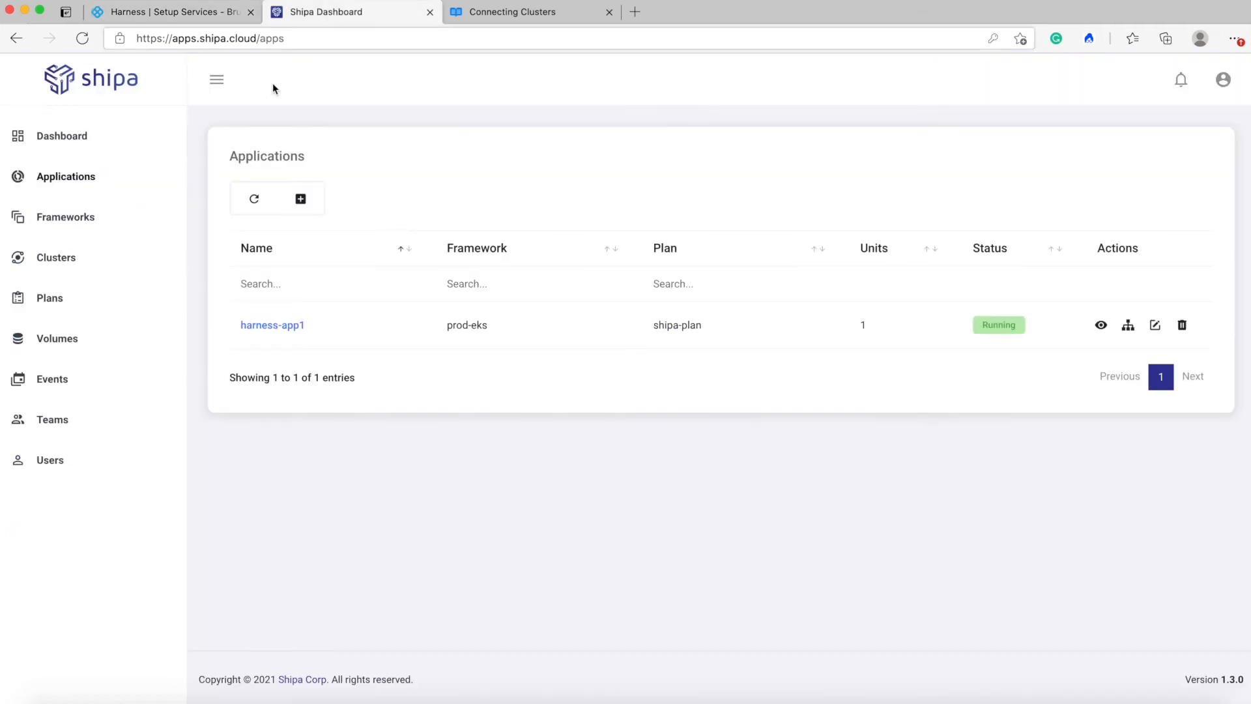
left_click(87, 229)
left_click_drag(307, 370, 247, 372)
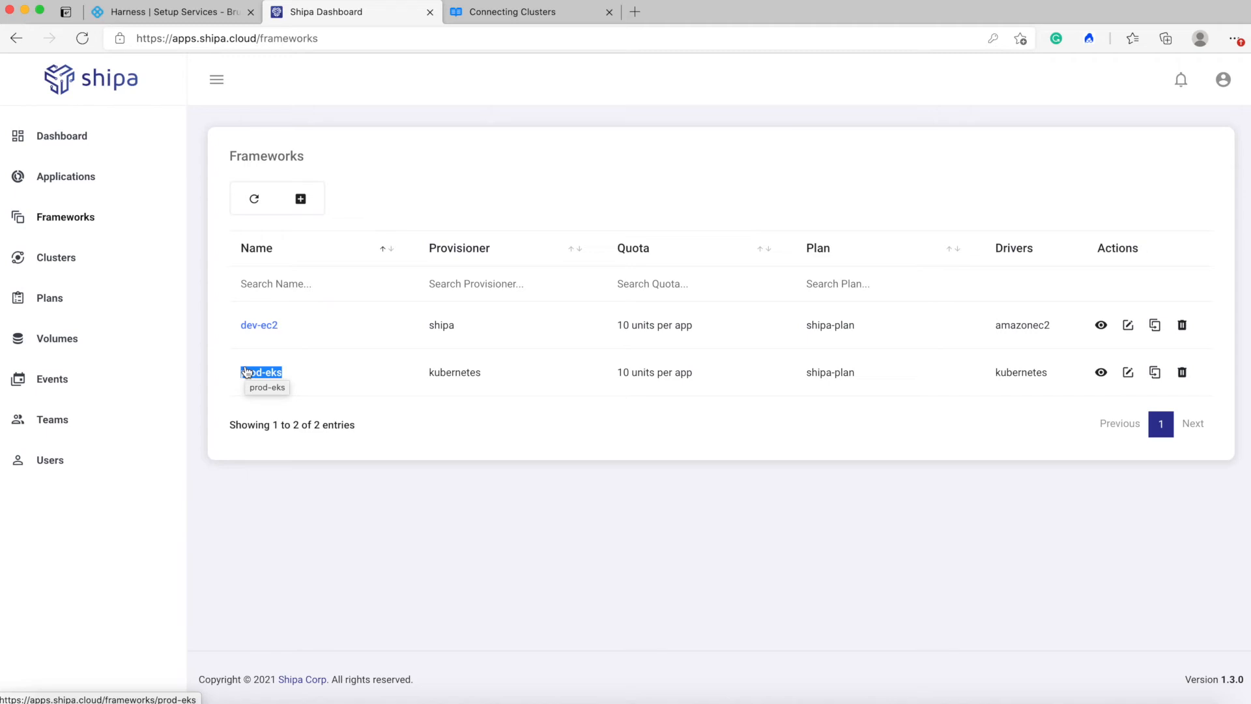
left_click(191, 13)
Step: Set the app value in the manifest's AppDeploy section to harness-app2 and save the file
scroll(651, 411, "down", 3)
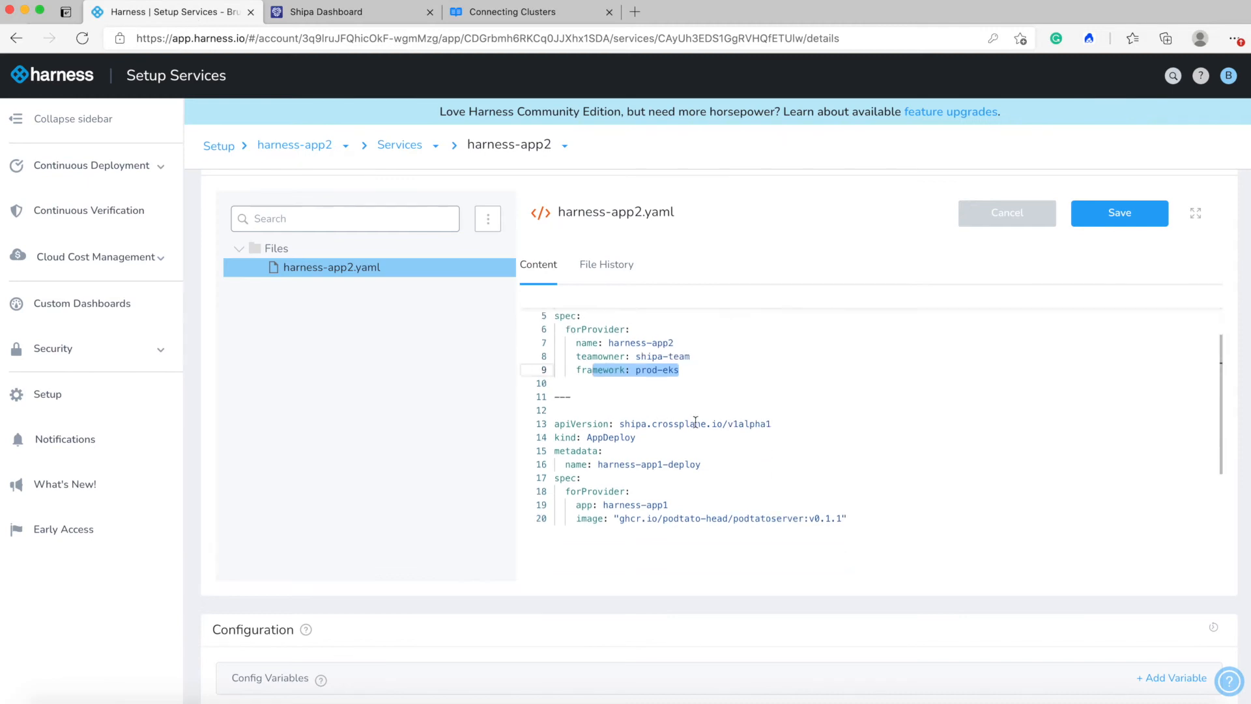
left_click_drag(643, 400, 546, 401)
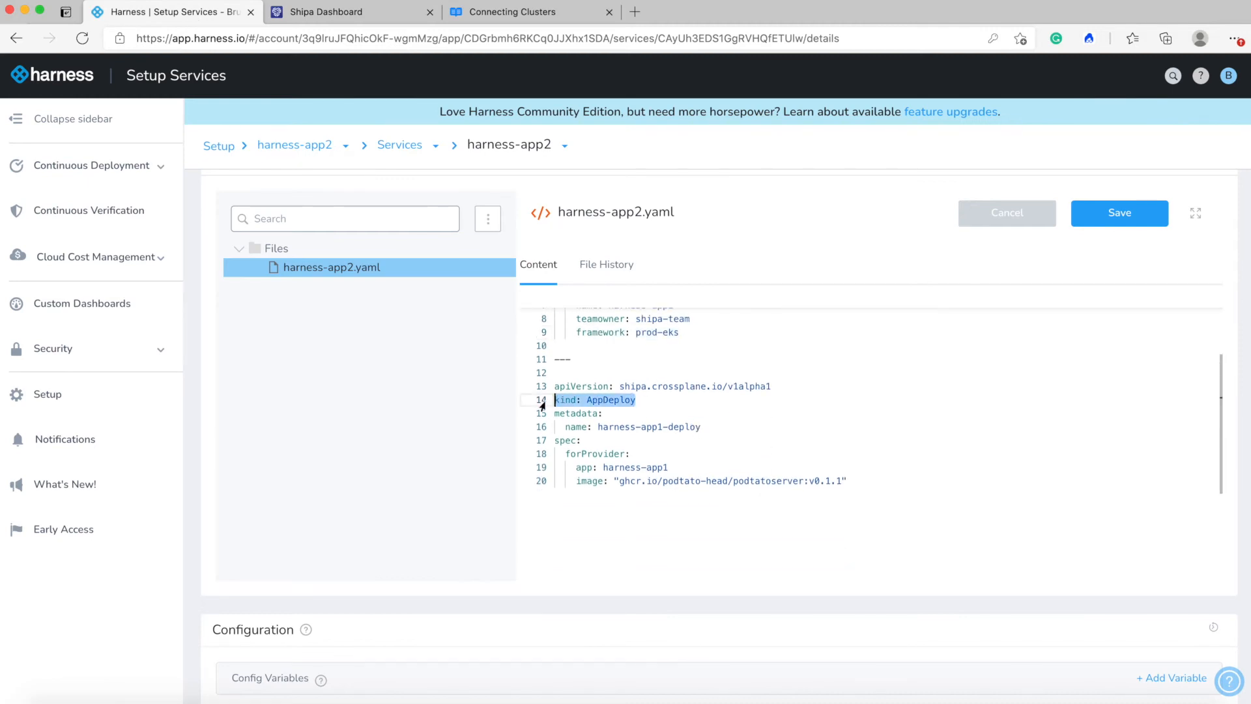
left_click(681, 467)
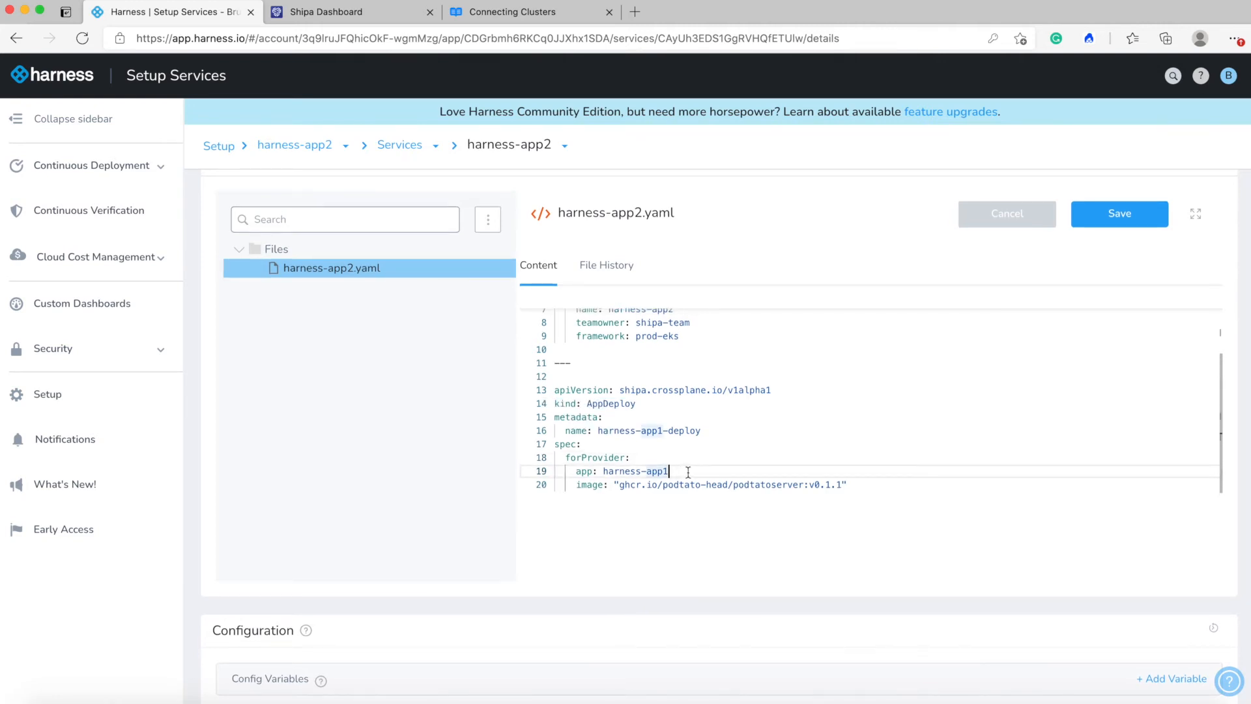
key("BackSpace")
type("2")
left_click_drag(848, 485, 530, 446)
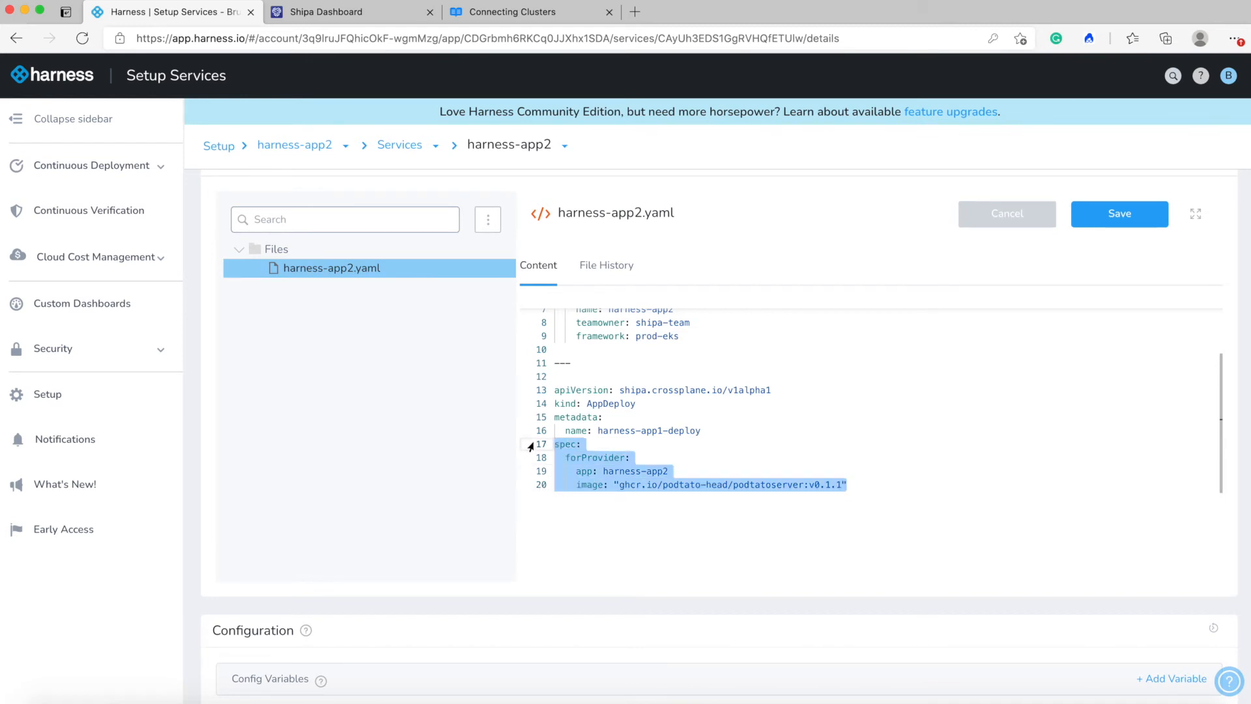
scroll(529, 446, "up", 3)
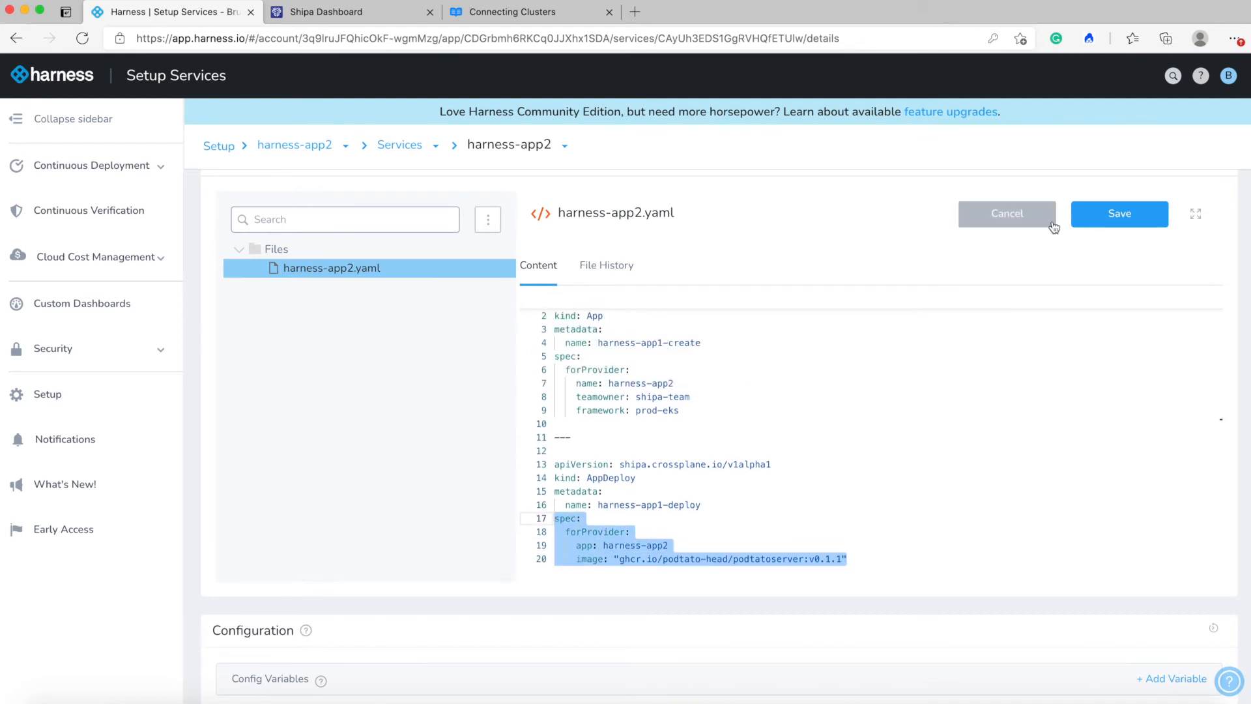
left_click(1119, 217)
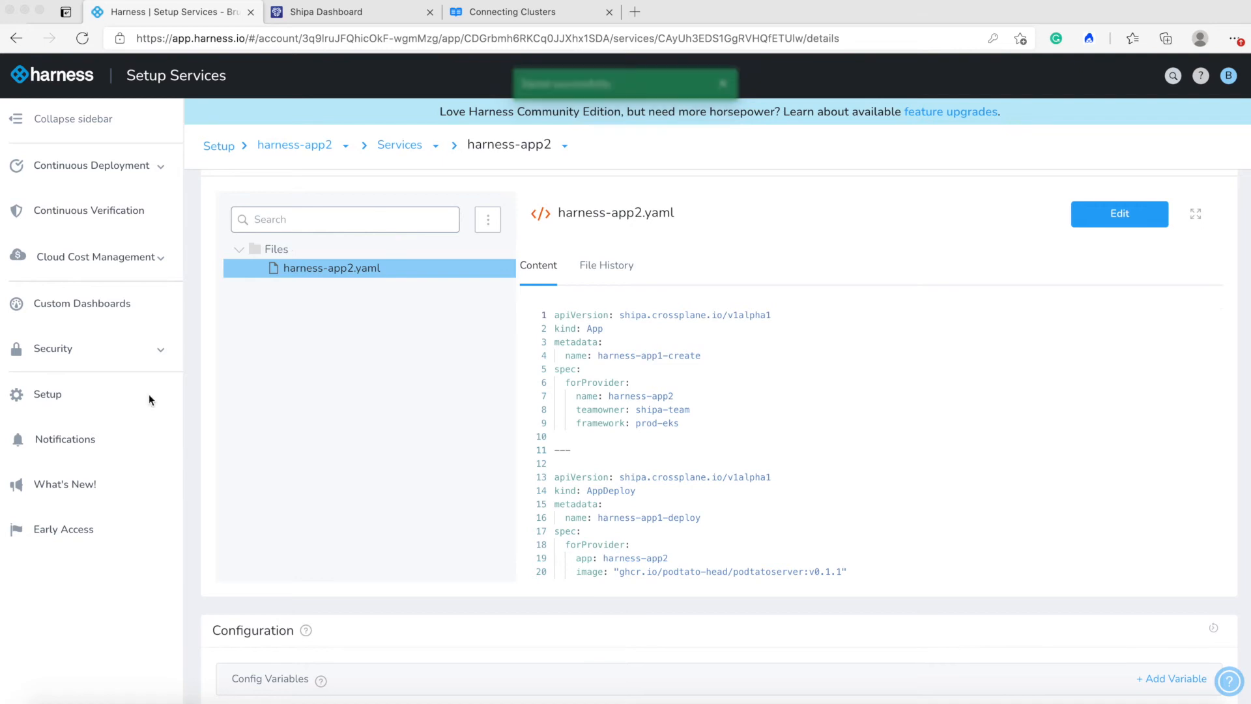
Step: Add an environment named harness-app2 of type Production to the harness-app2 application
left_click(50, 396)
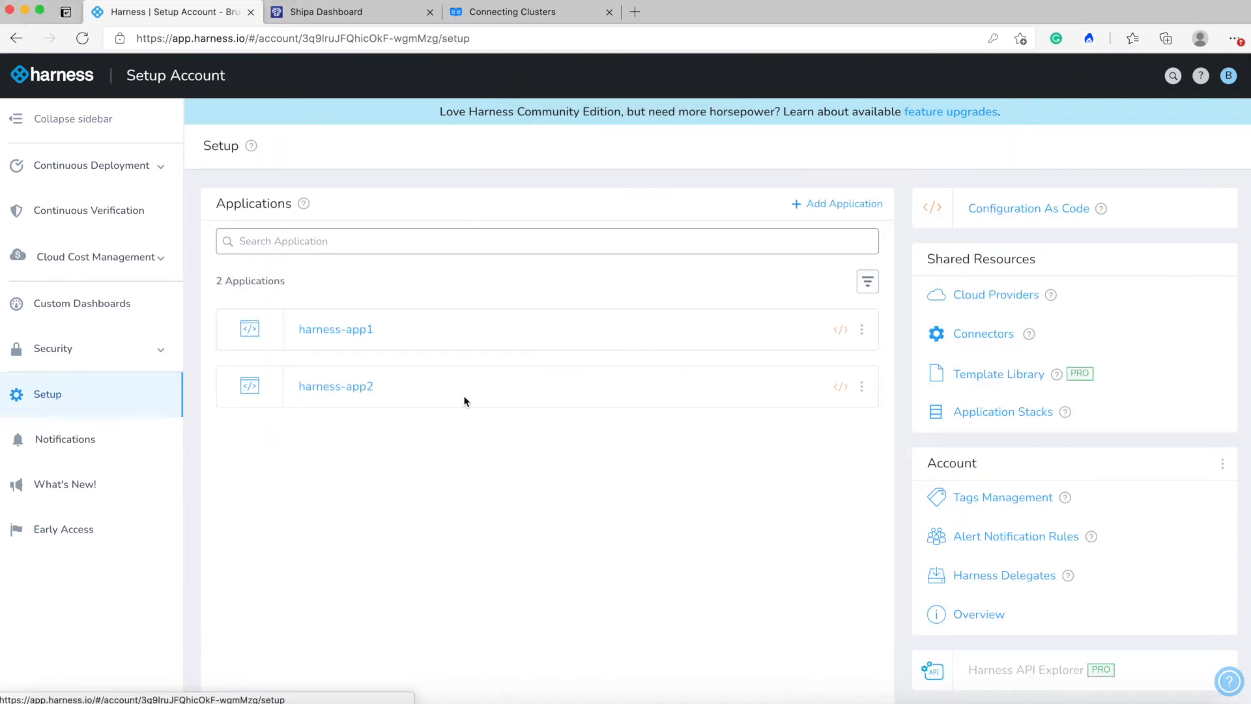
left_click(343, 386)
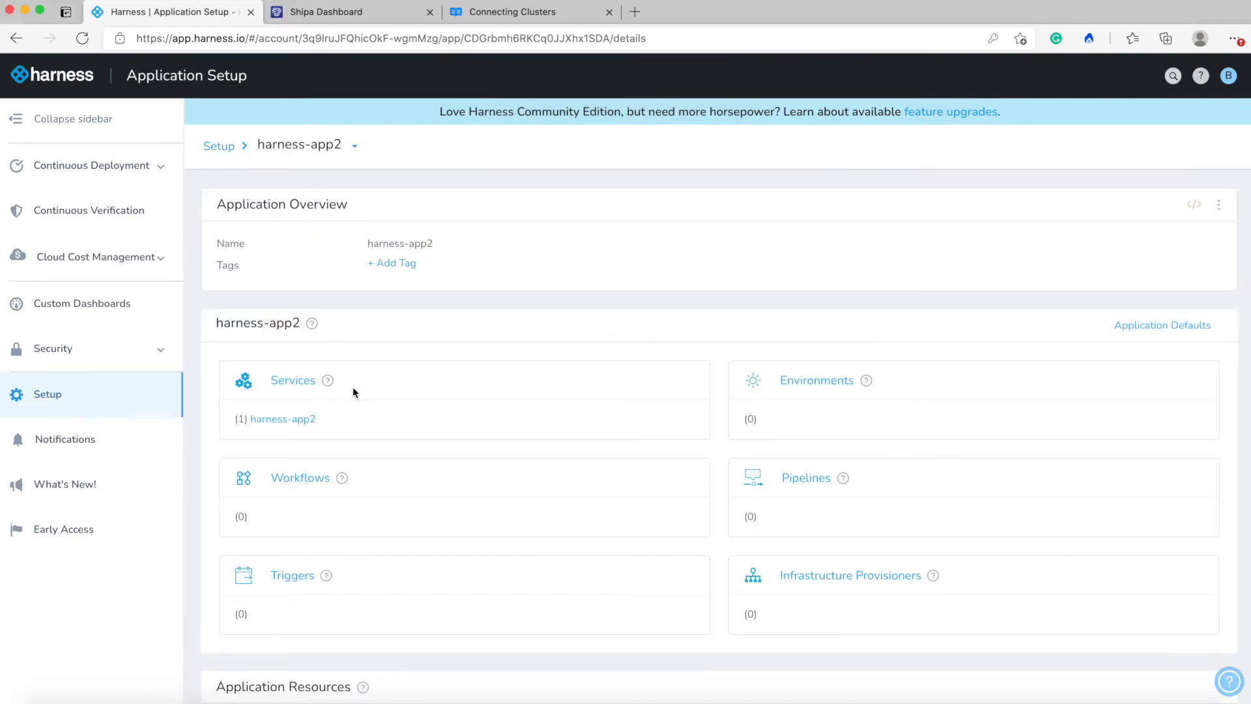
left_click(789, 381)
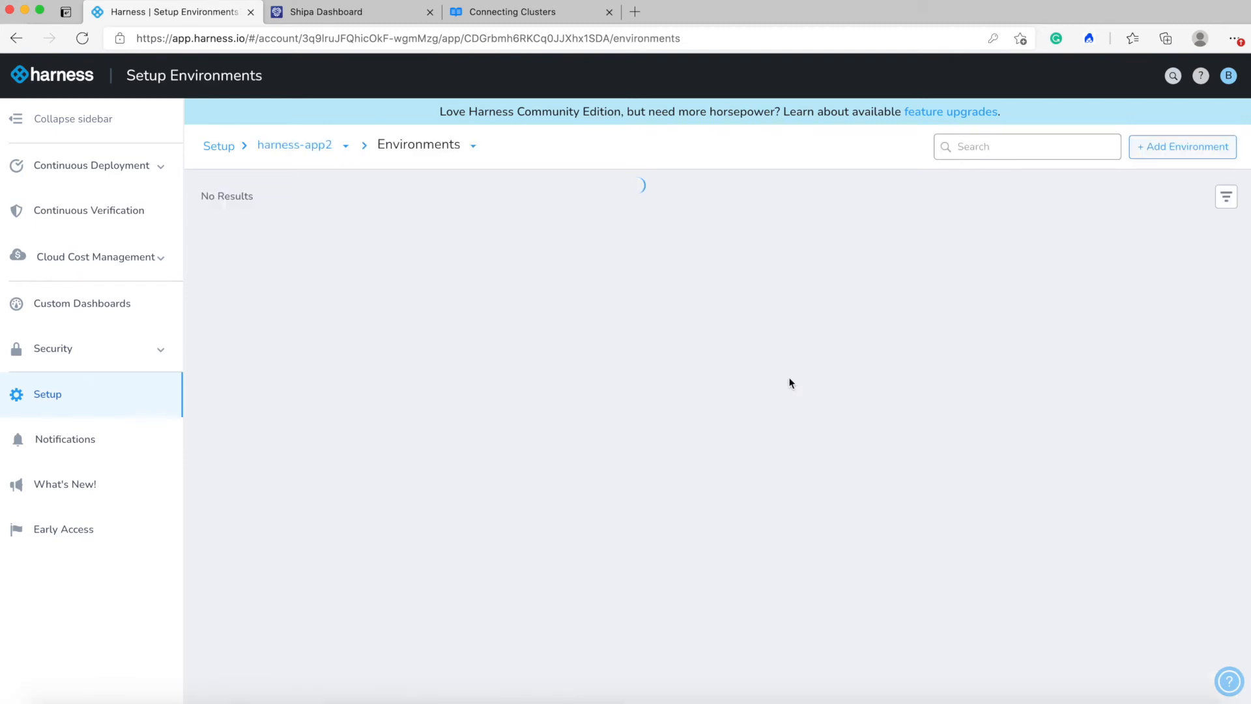
left_click(734, 306)
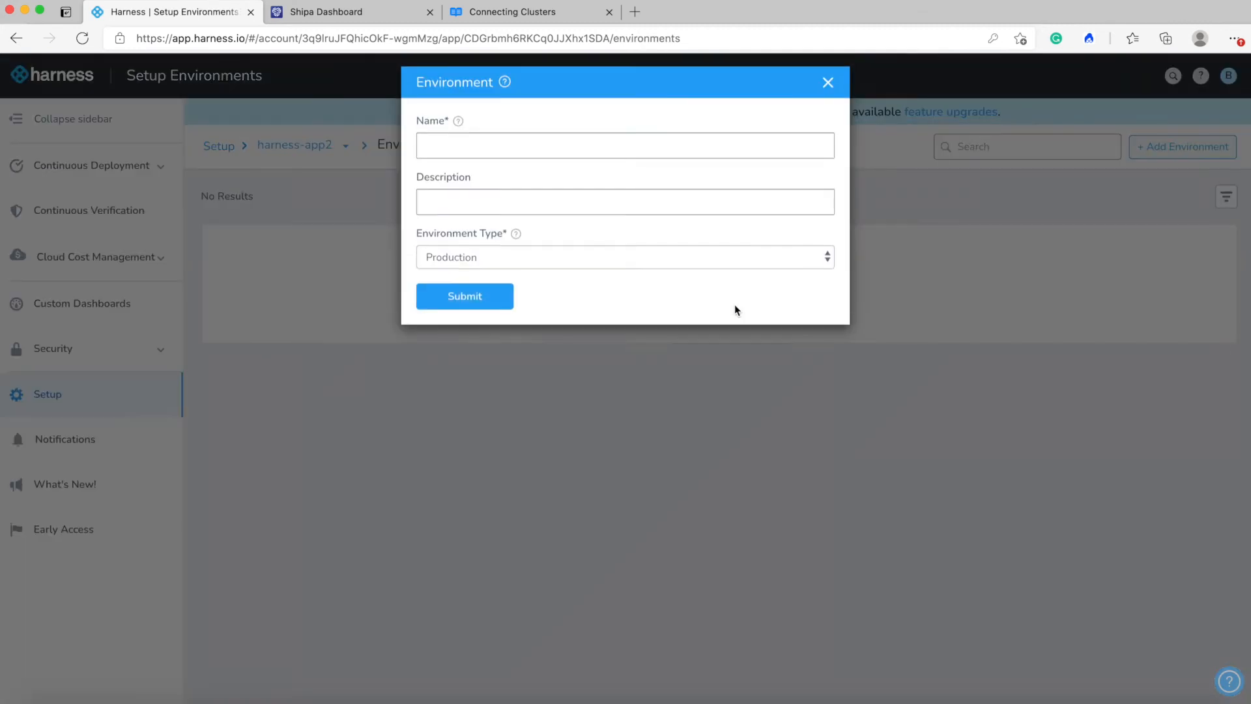
left_click(519, 155)
type("hanre")
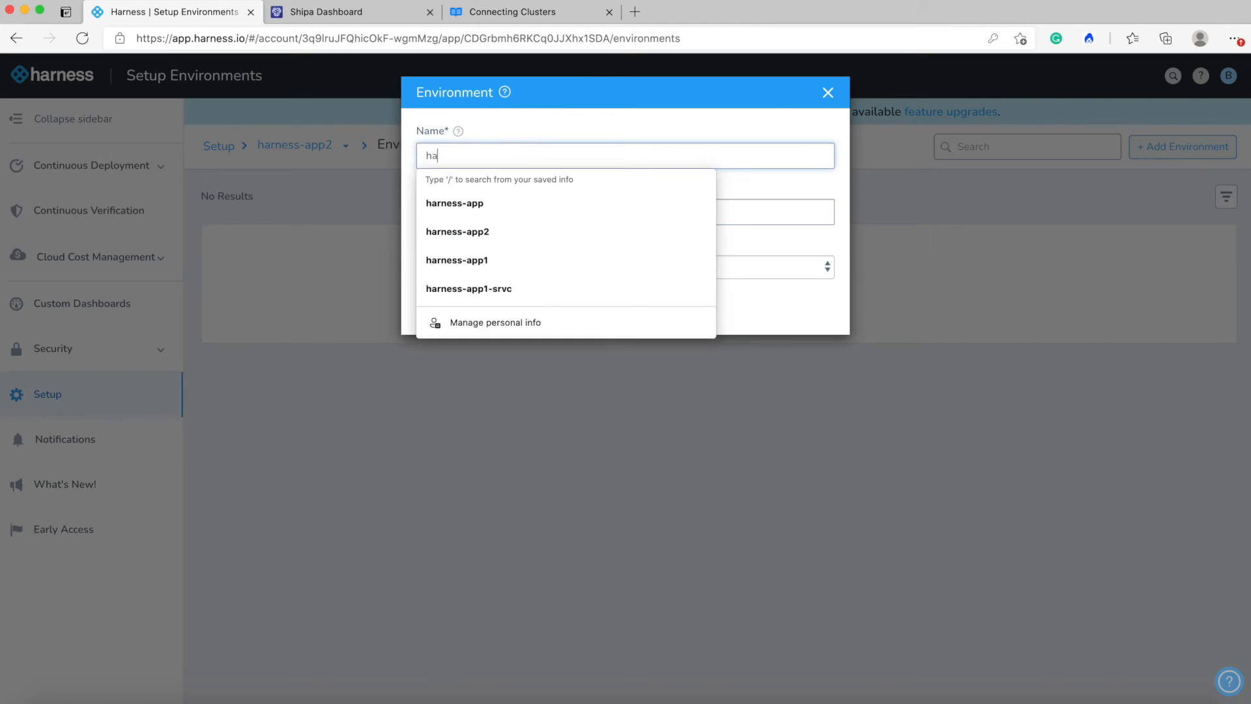
key("BackSpace")
key("BackSpace")
key("BackSpace")
type("rness-app2")
left_click(661, 112)
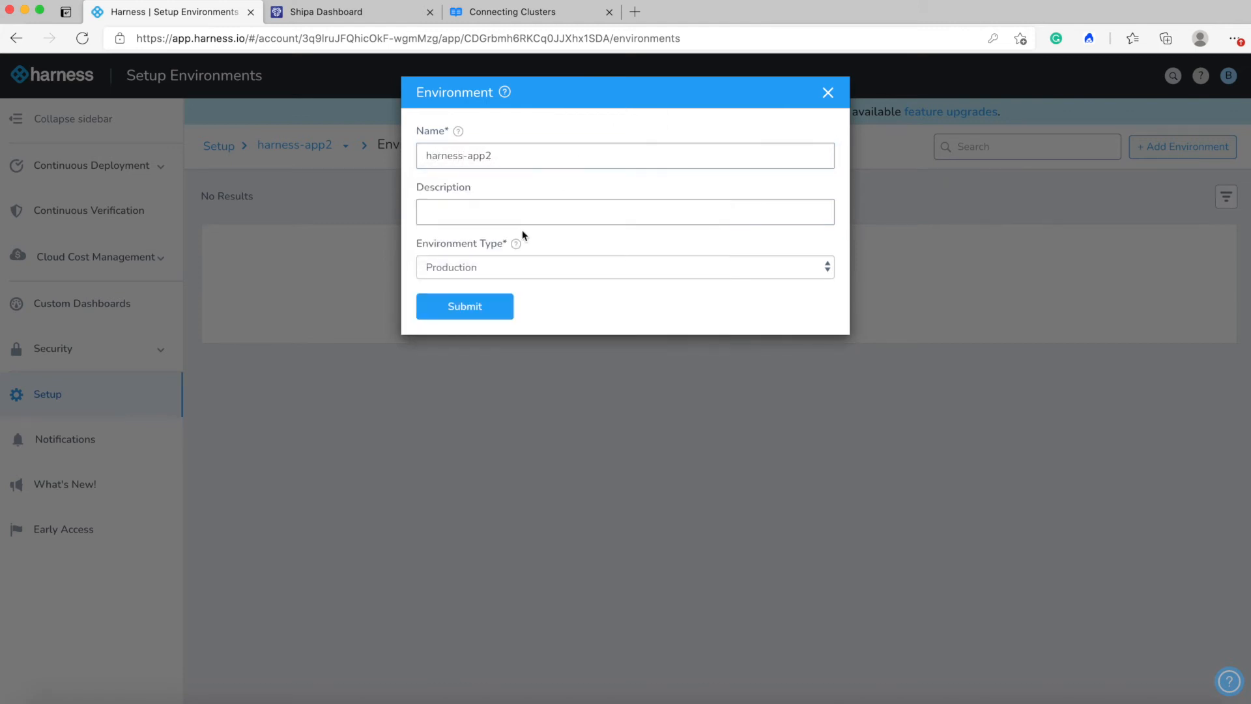
left_click(499, 311)
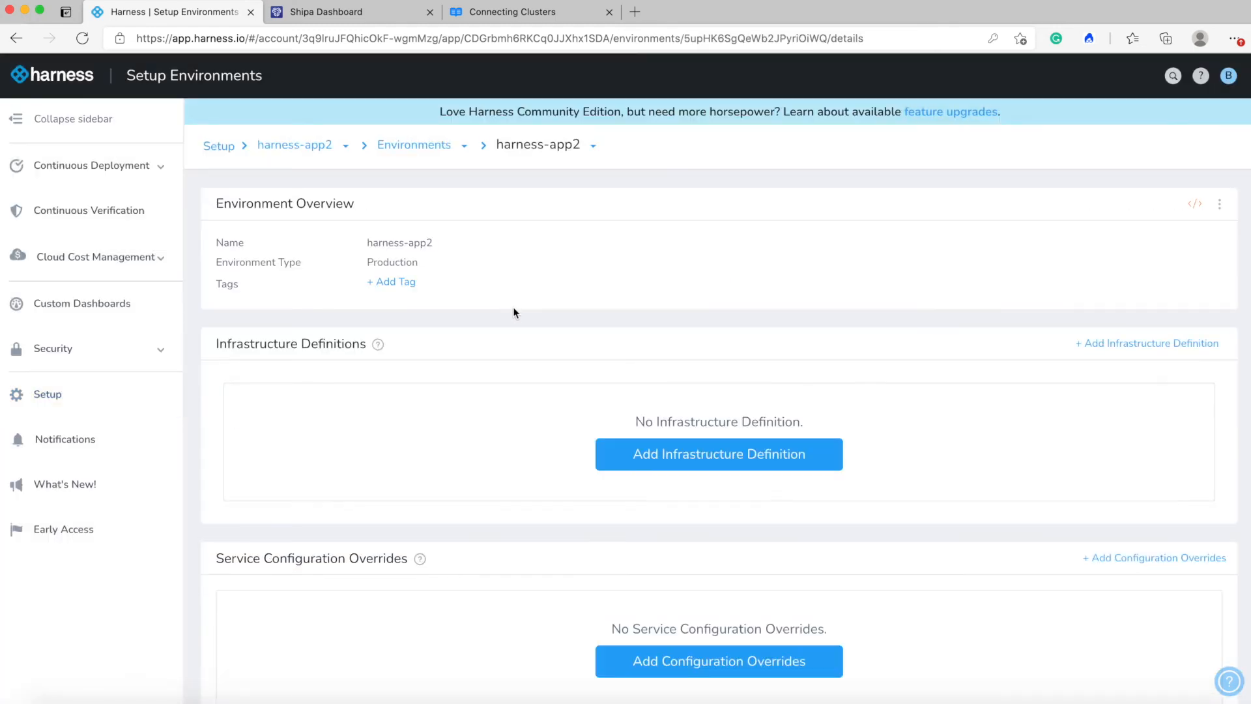
Step: Start an infrastructure definition named harness-app2 with cloud provider type Kubernetes Cluster and deployment type Kubernetes (including Helm, OpenShift, etc.)
scroll(514, 312, "down", 1)
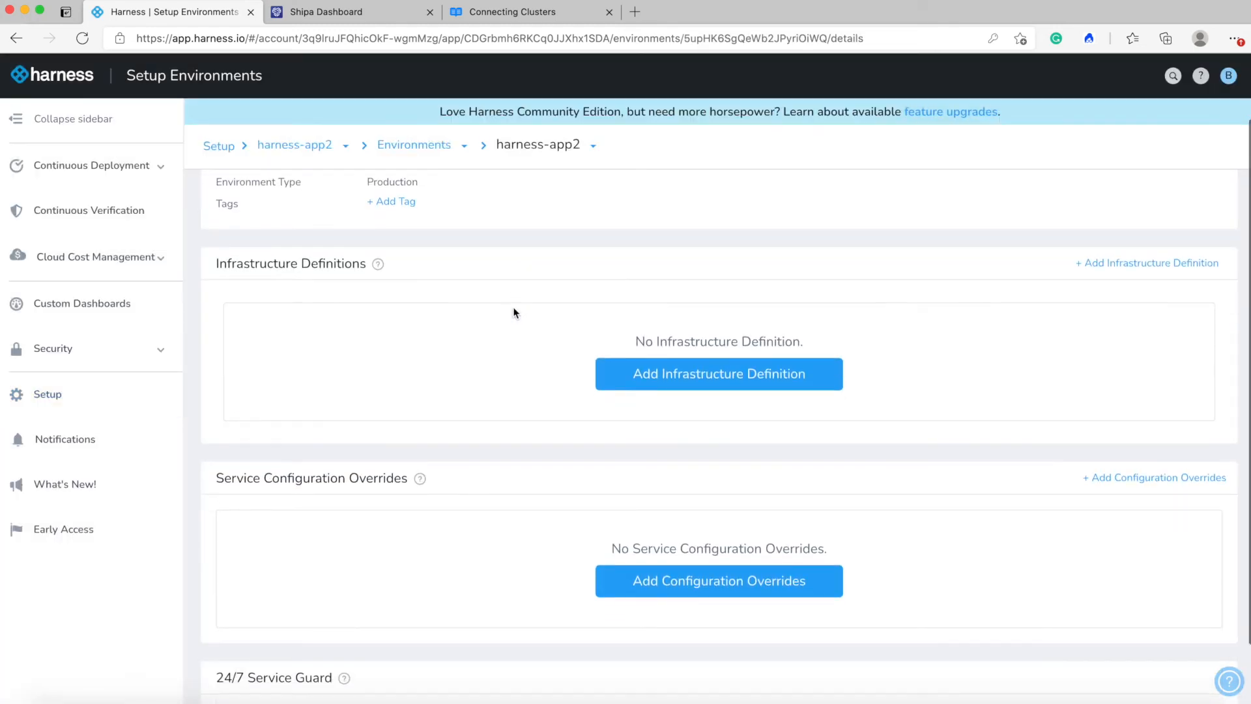
left_click(692, 386)
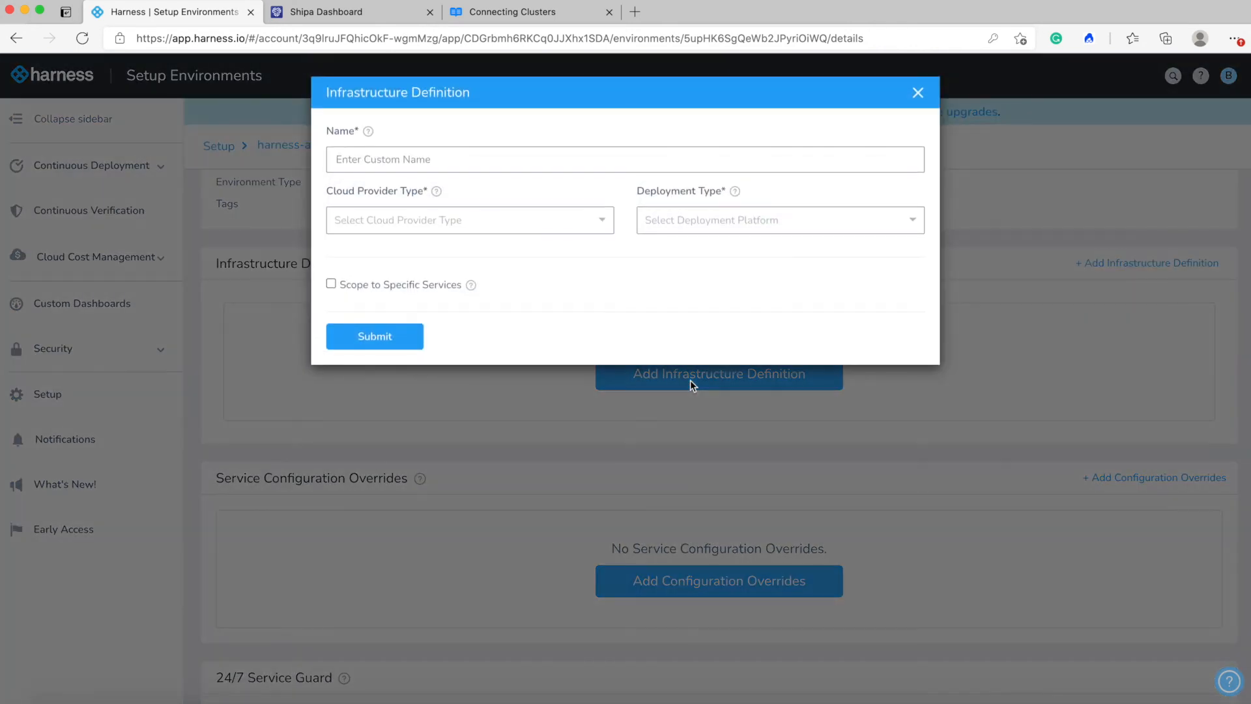
left_click(427, 159)
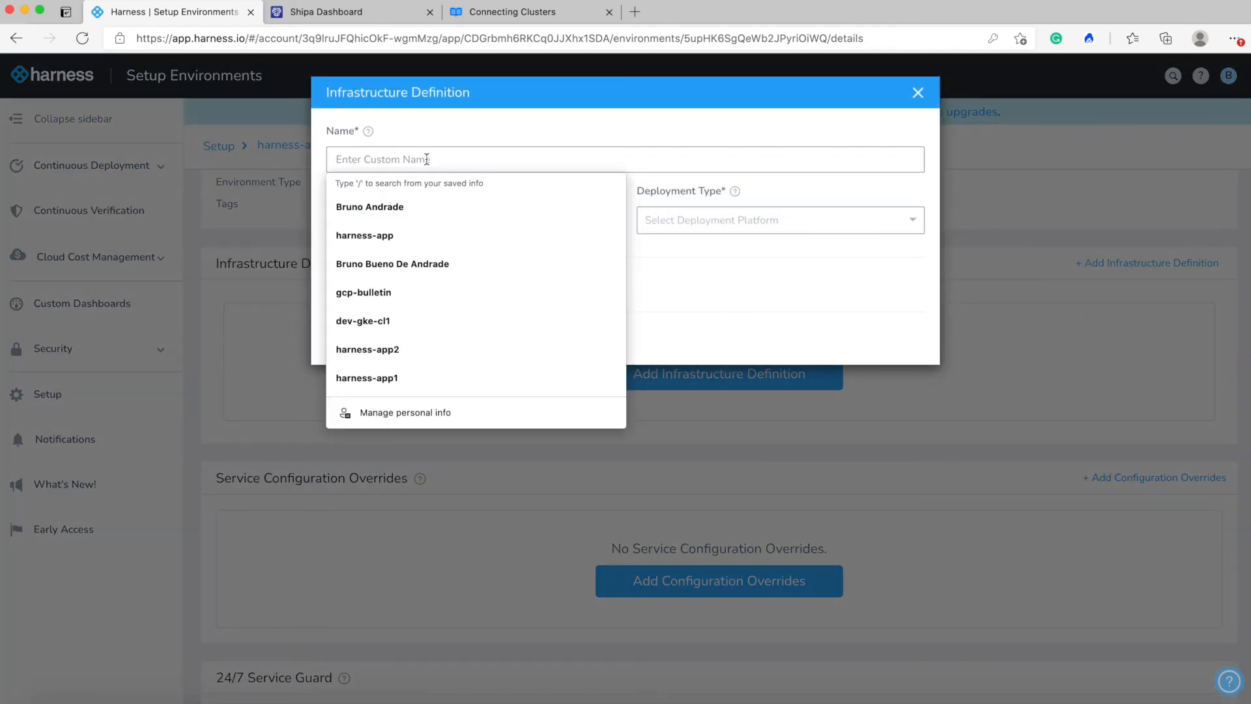
type("harness-app2")
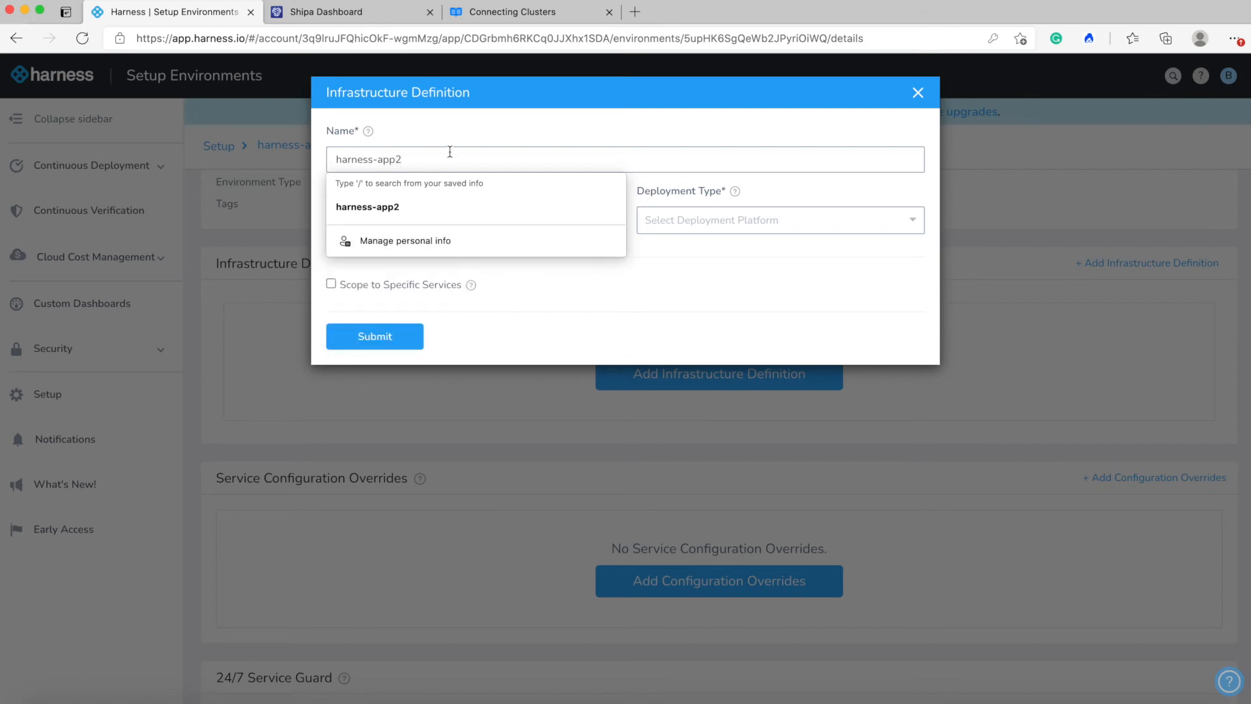
left_click(474, 100)
left_click(451, 220)
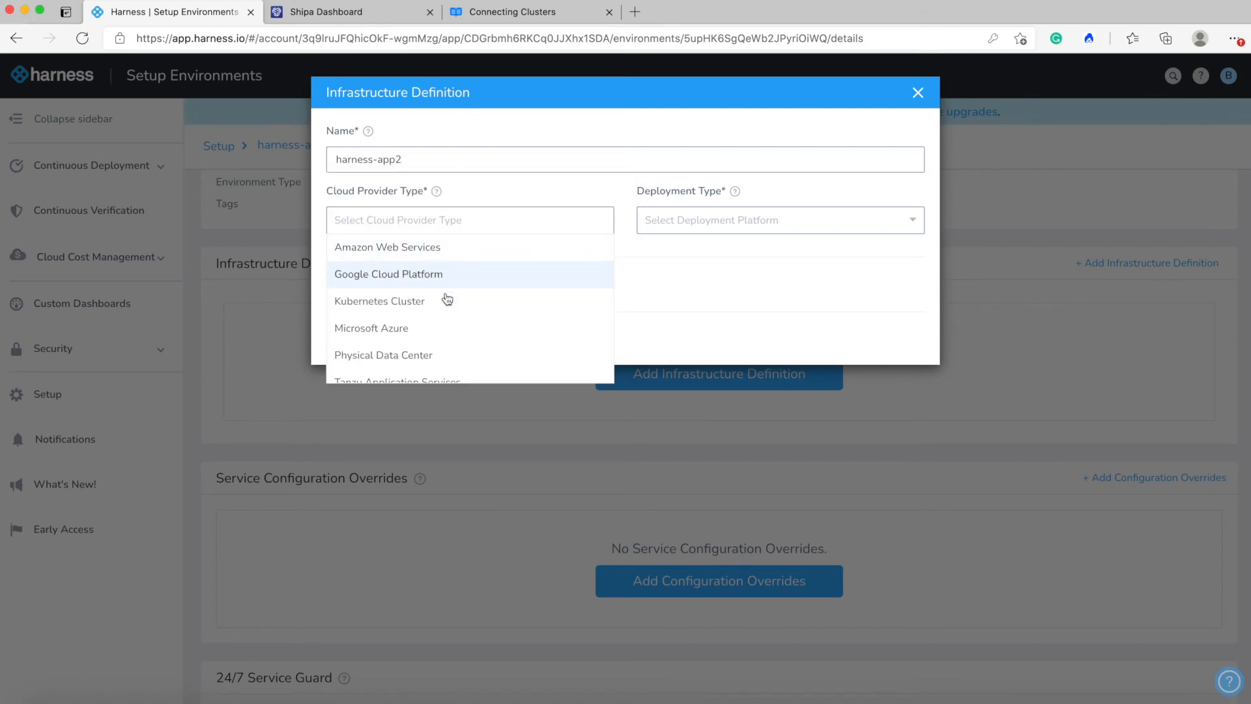
left_click(447, 299)
left_click(701, 220)
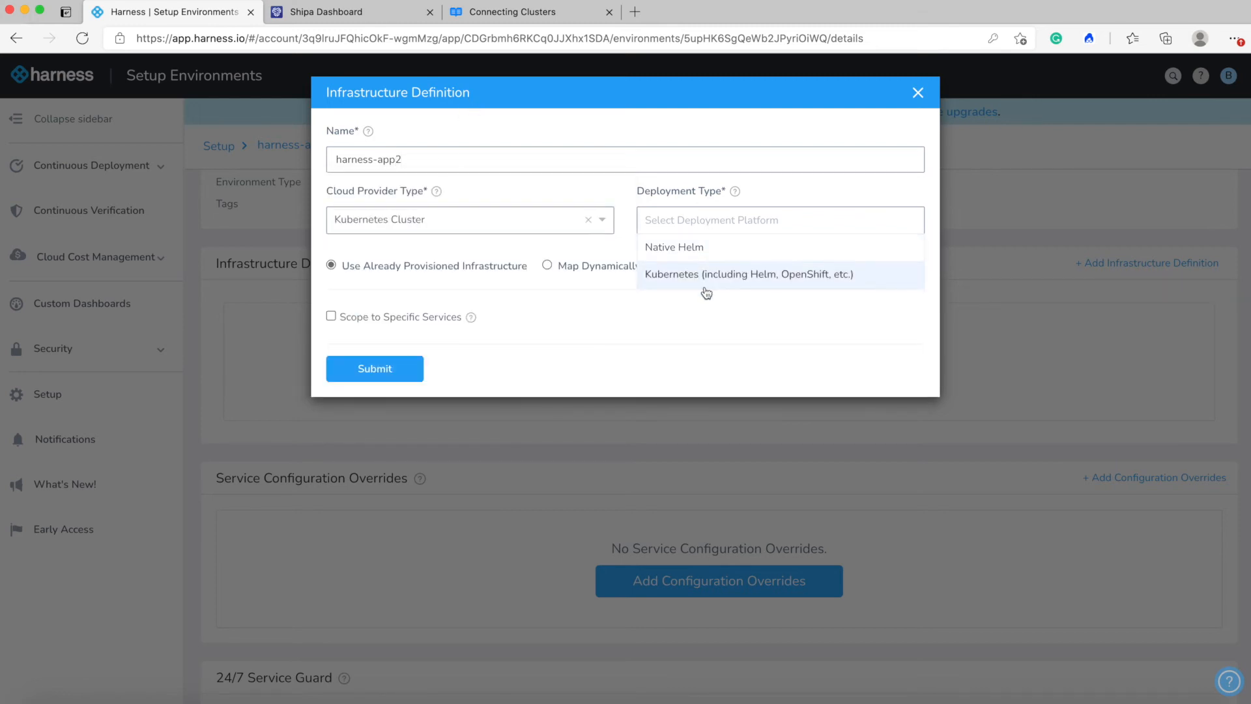
left_click(706, 274)
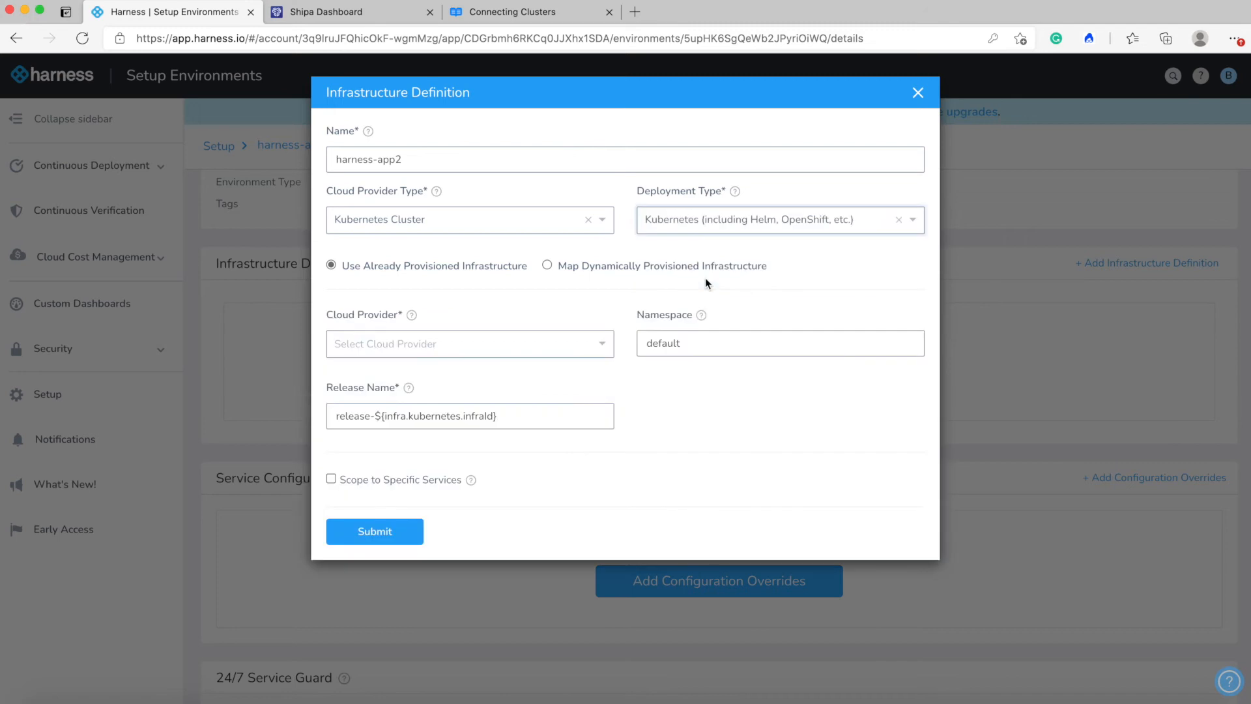
Step: Choose Kubernetes Cluster: Kubernetes Cluster as the infrastructure definition's cloud provider and submit the definition
left_click(490, 344)
left_click(477, 374)
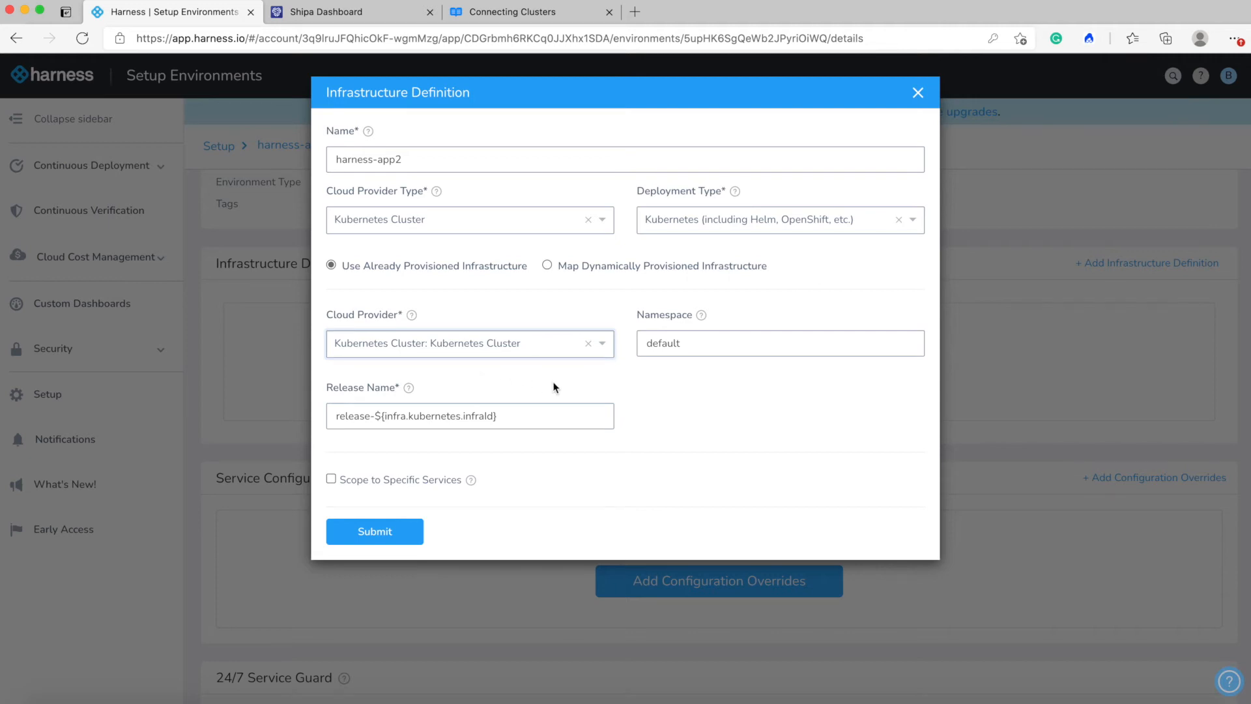
left_click(375, 531)
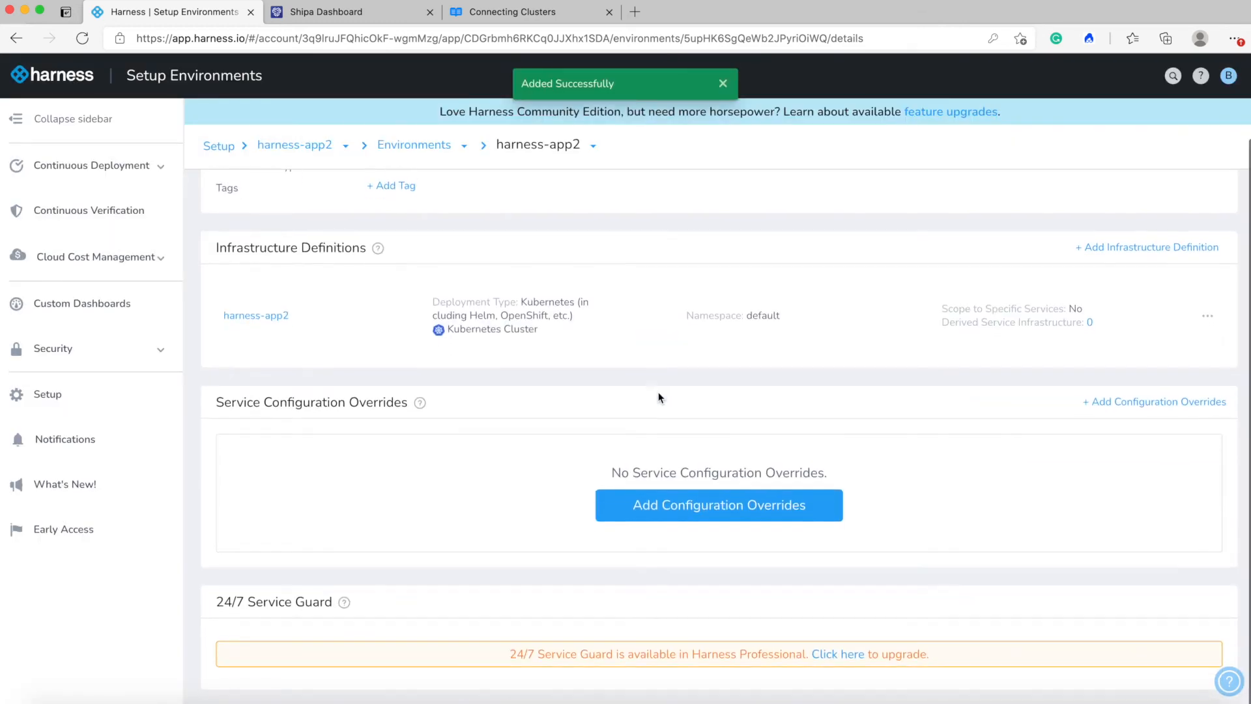
Step: Start a workflow named harness-app2 with workflow type Rolling Deployment in the harness-app2 application
left_click(52, 396)
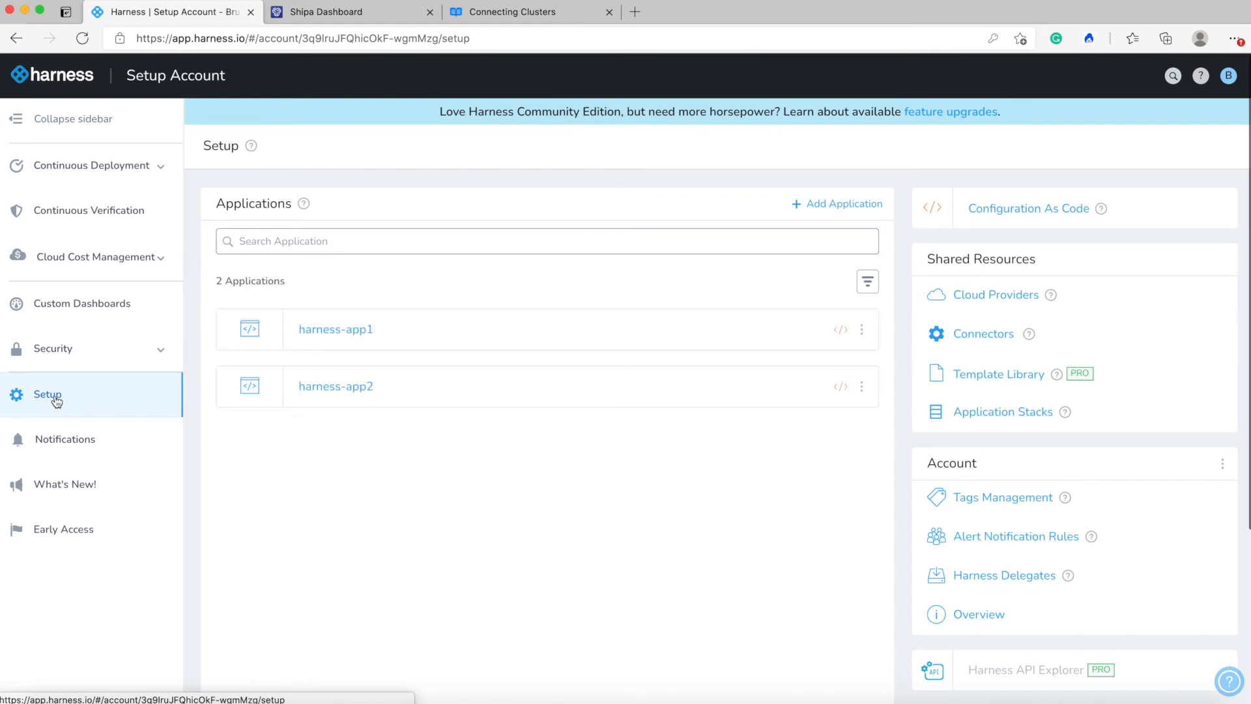
left_click(333, 391)
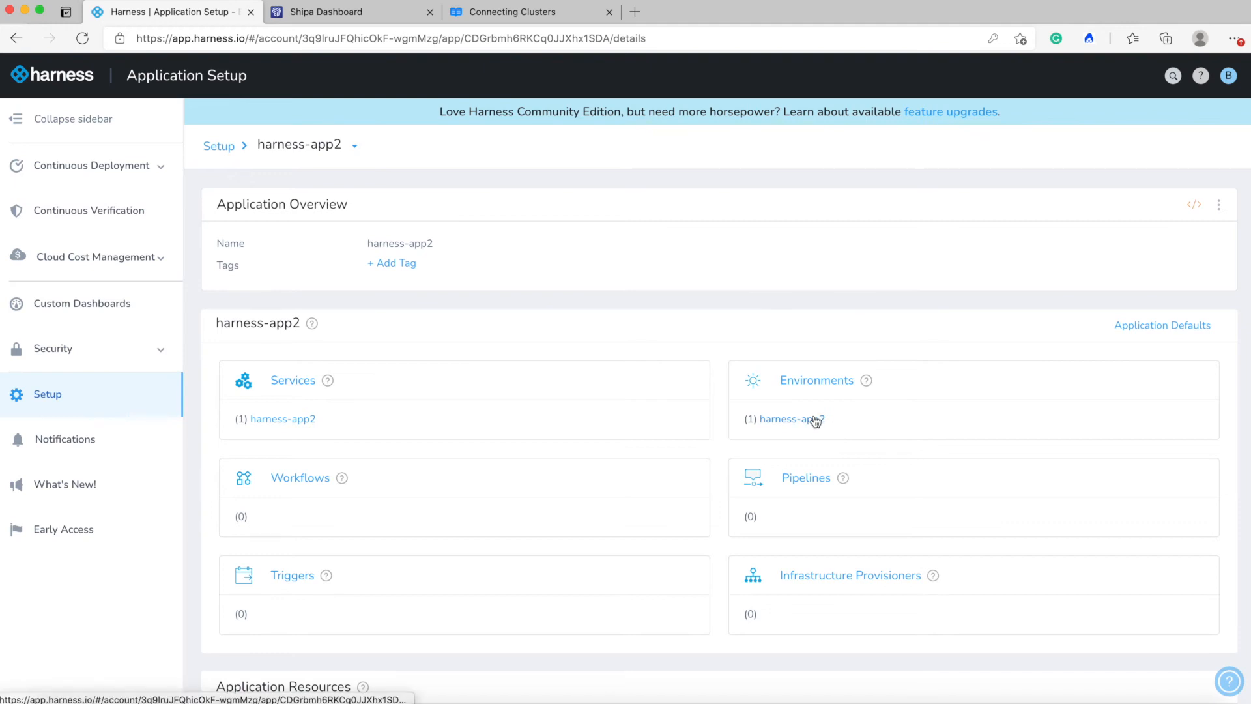
left_click(314, 481)
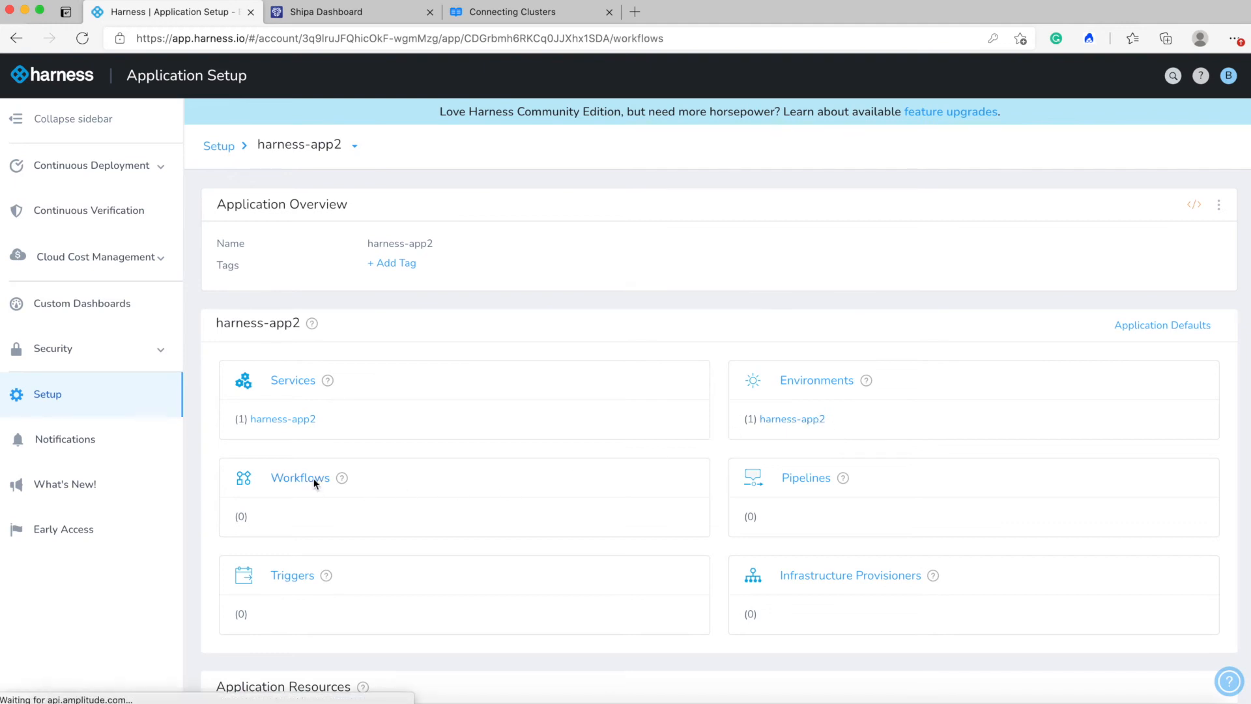
left_click(672, 299)
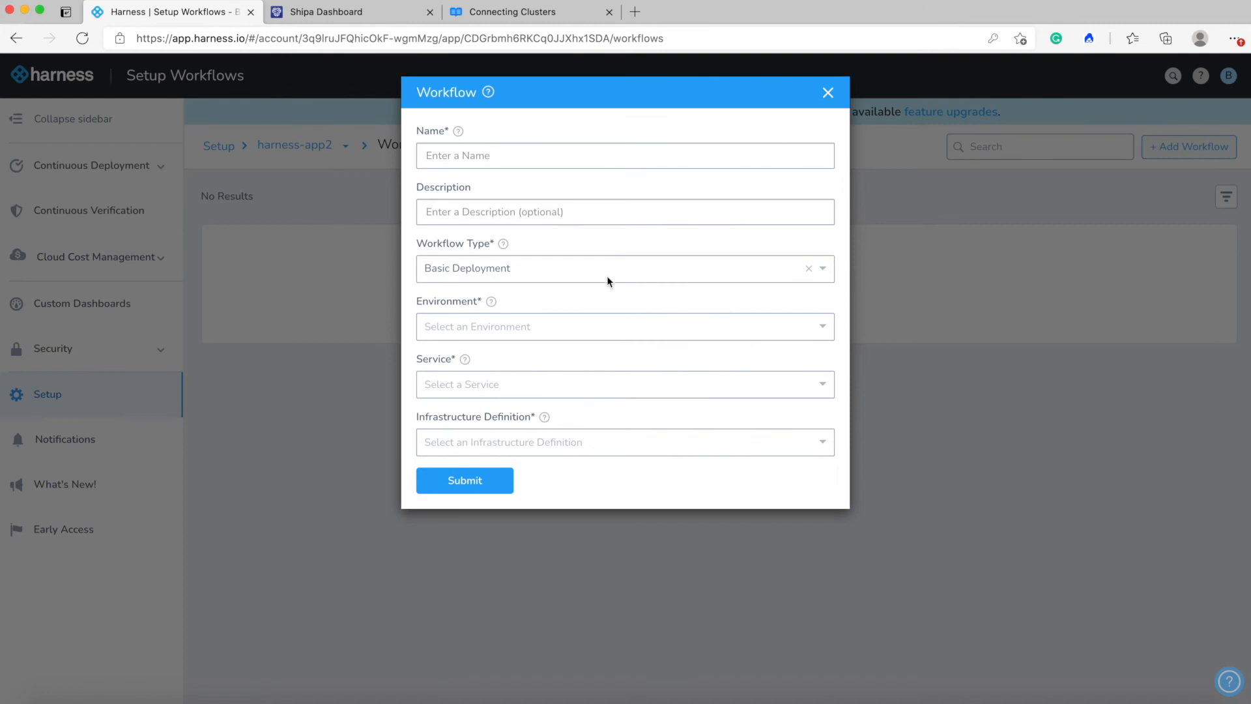
left_click(523, 152)
type("harn")
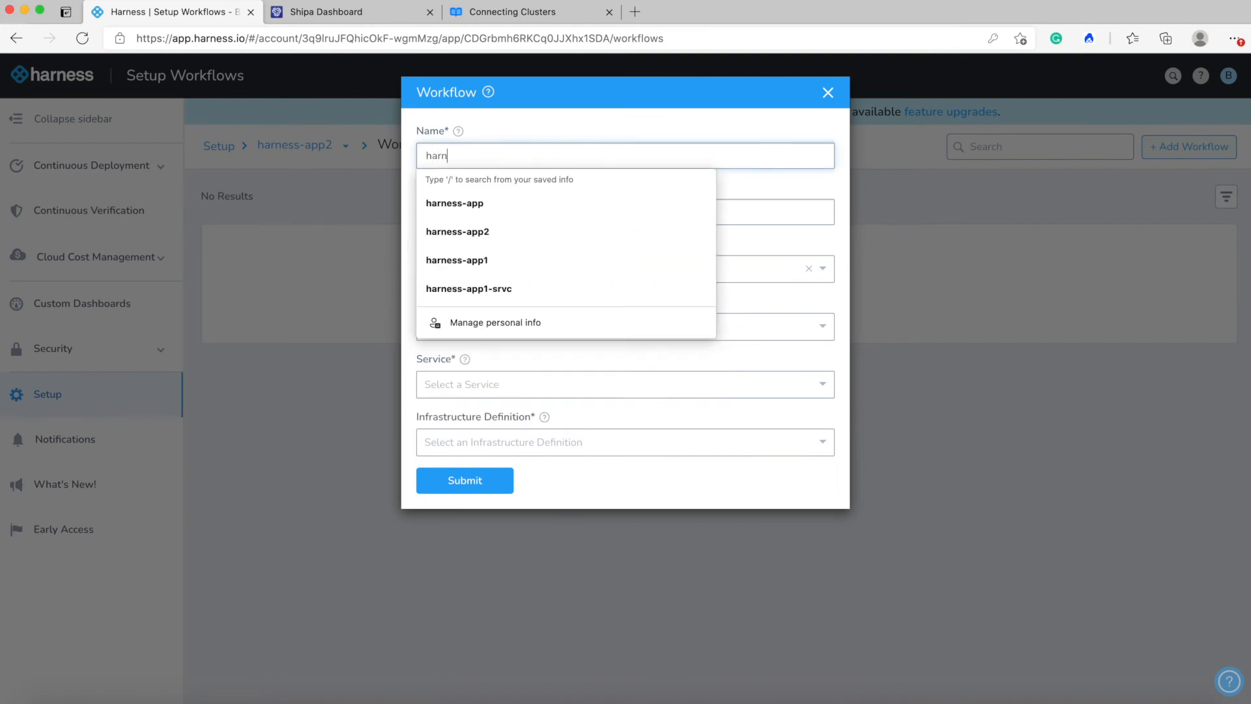
type("ess-app2")
left_click(643, 125)
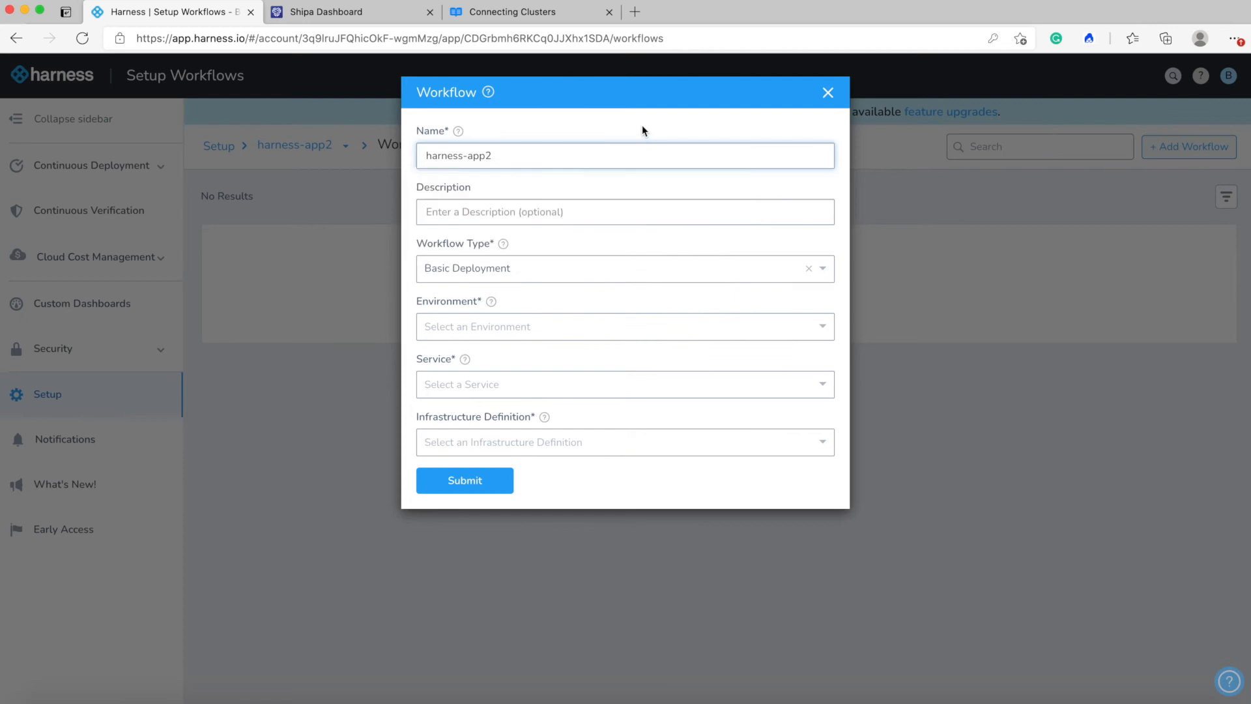
left_click(510, 267)
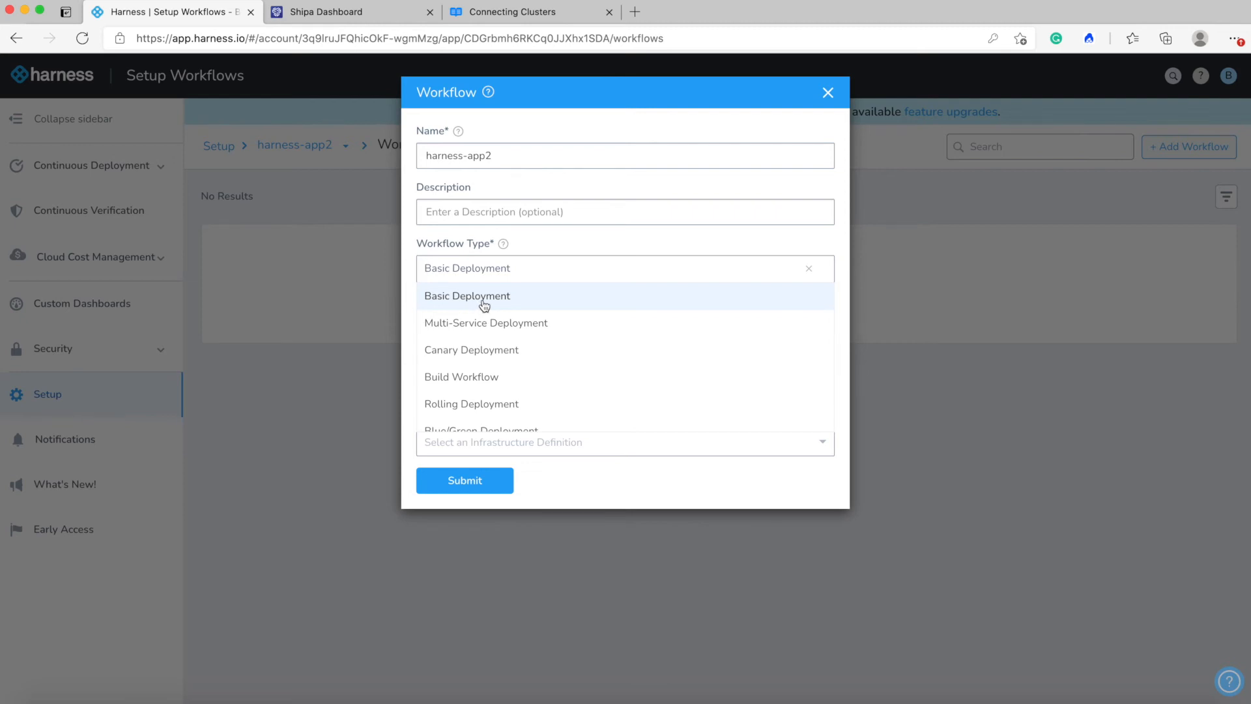
left_click(529, 402)
Step: Set the workflow's environment, service and infrastructure definition to harness-app2 and submit it
left_click(486, 328)
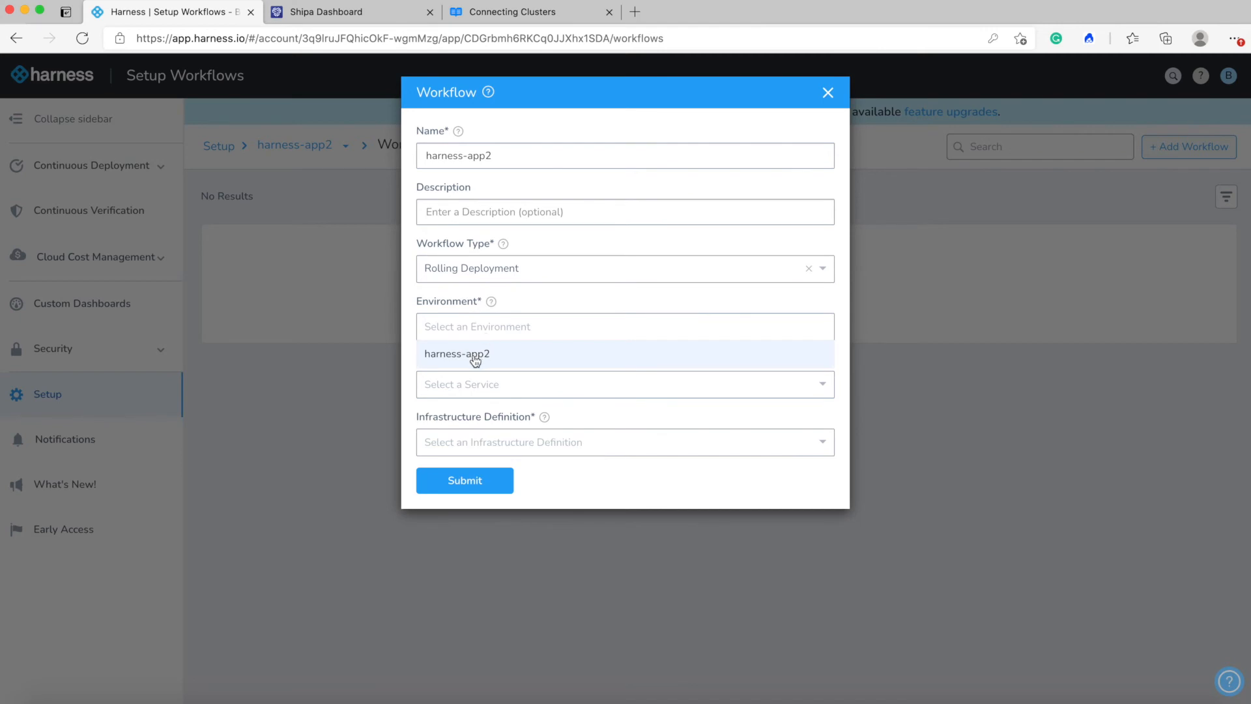
left_click(474, 359)
left_click(487, 383)
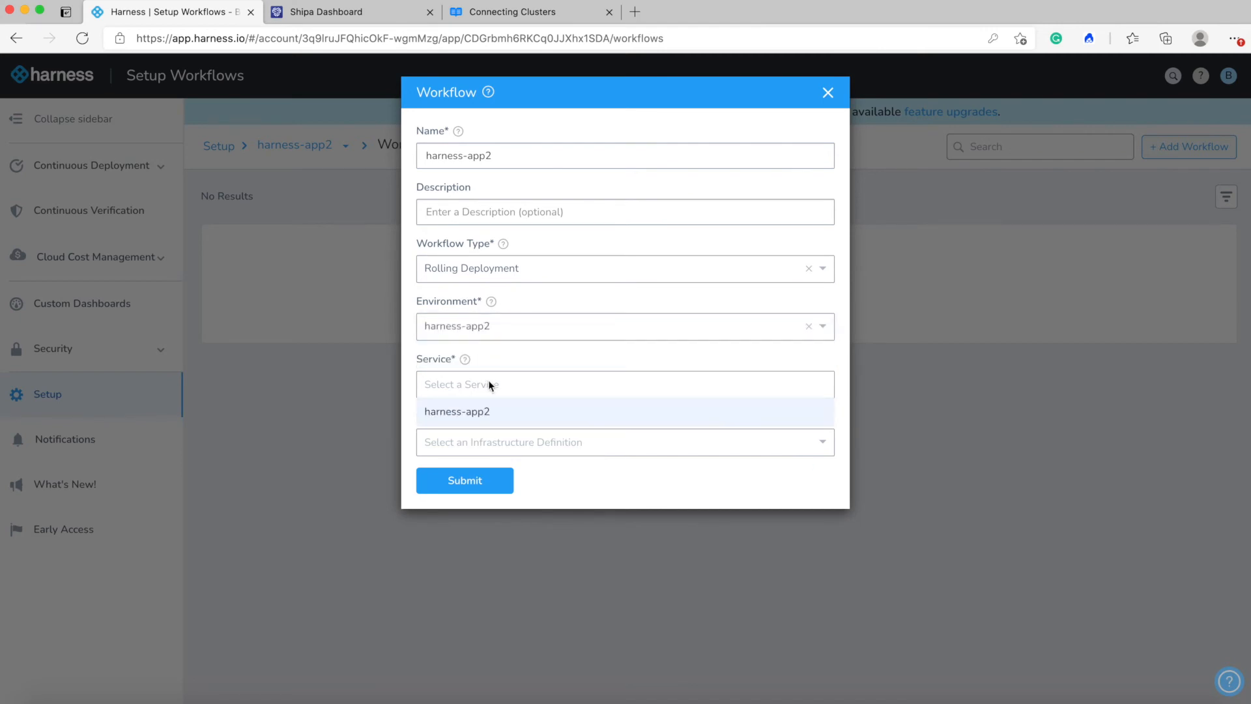
left_click(470, 417)
left_click(503, 443)
left_click(492, 471)
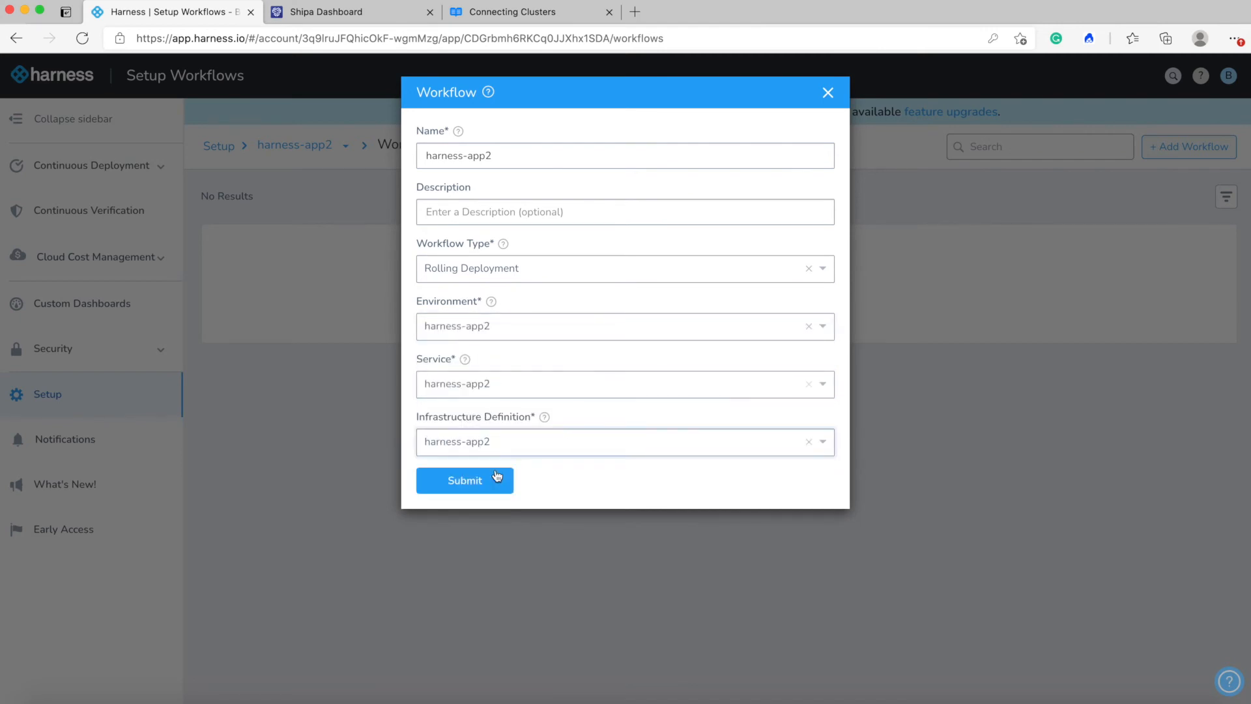
left_click(482, 482)
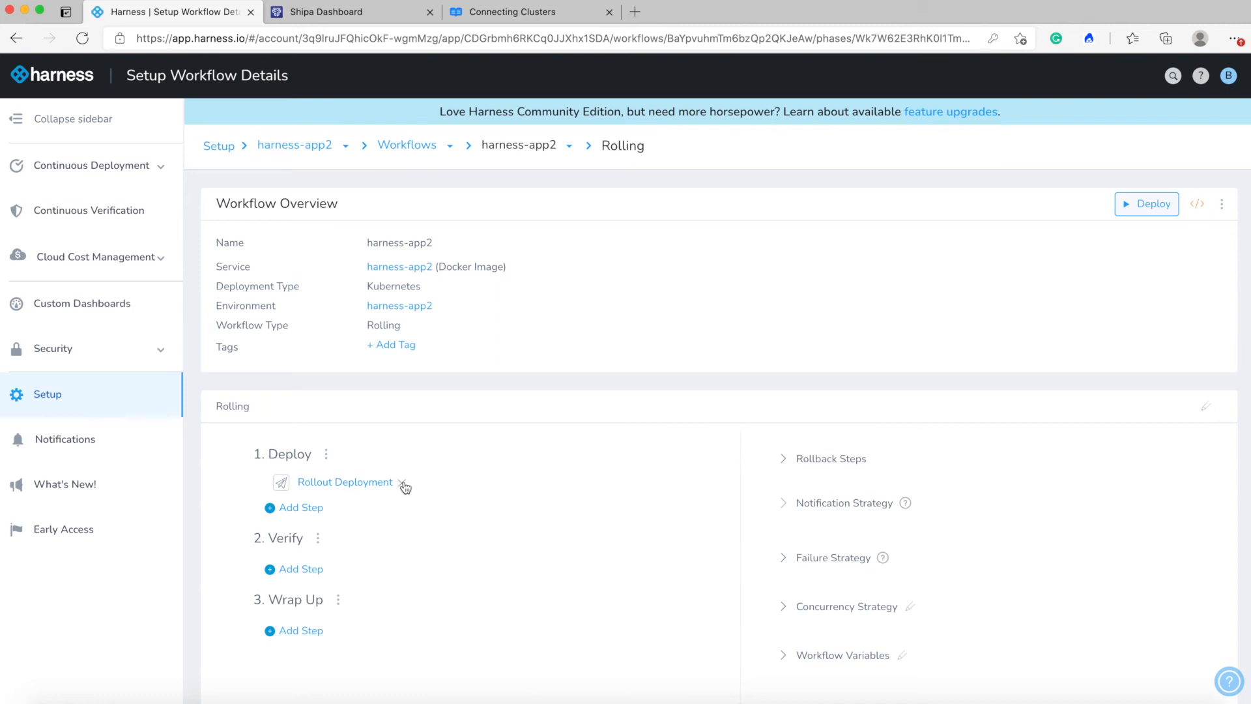
Step: Replace the Rollout Deployment step in the workflow's Deploy section with an Apply step using the file path harness-app2.yaml
left_click(404, 482)
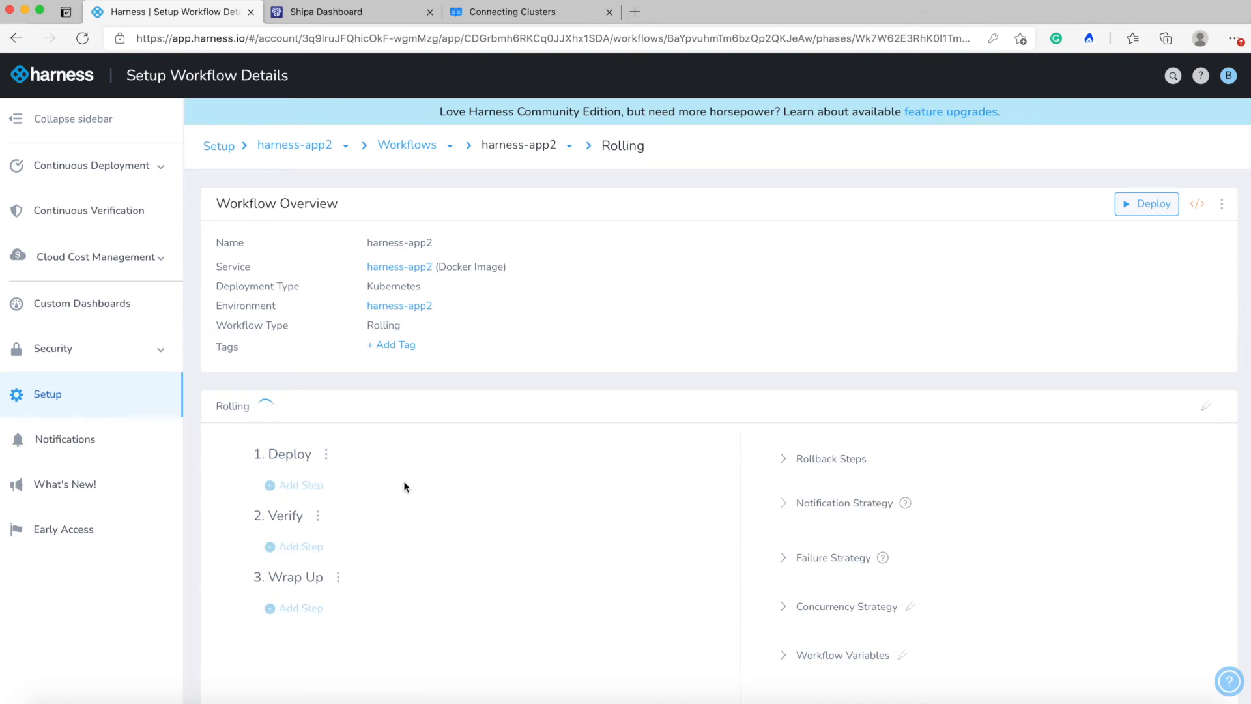
left_click(312, 485)
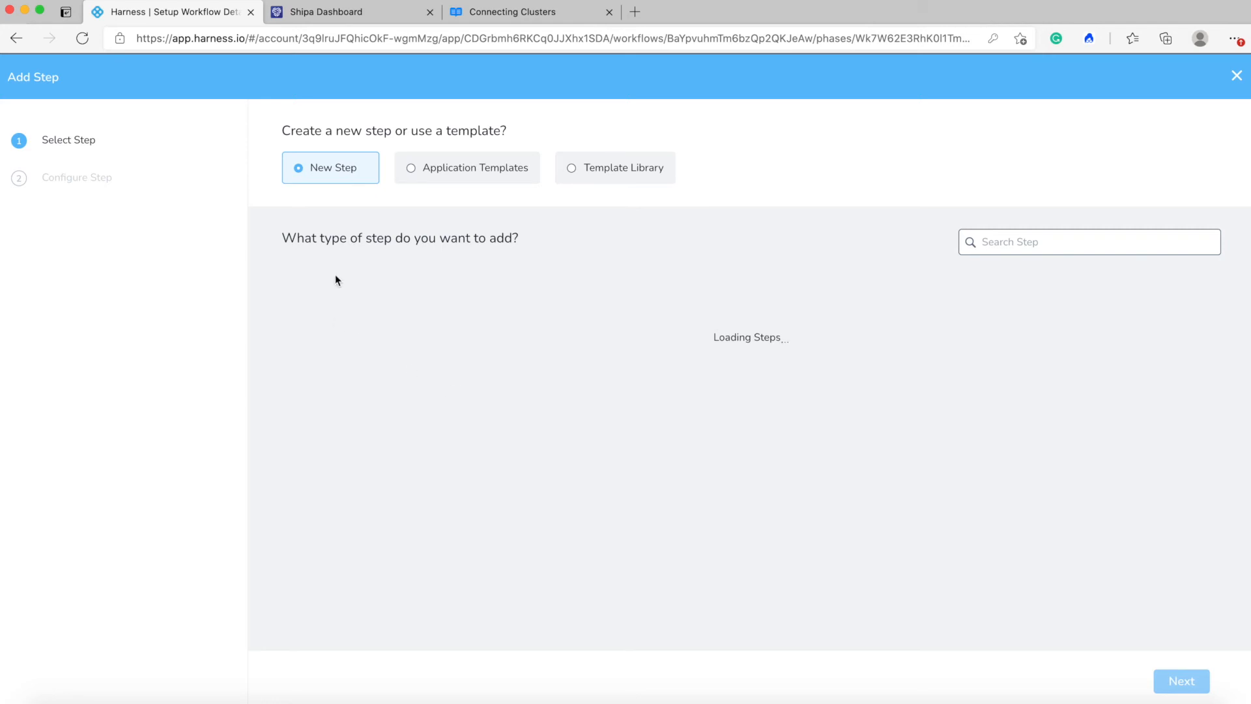
left_click(1235, 77)
left_click(302, 485)
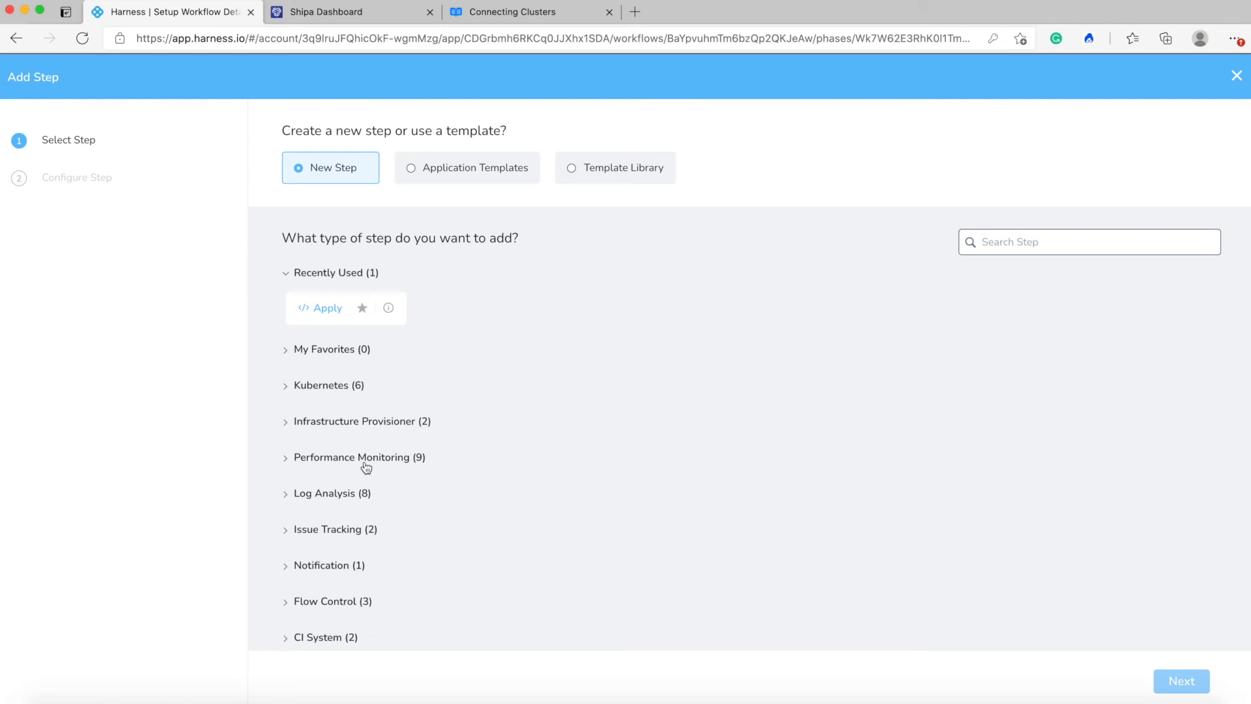
left_click(323, 315)
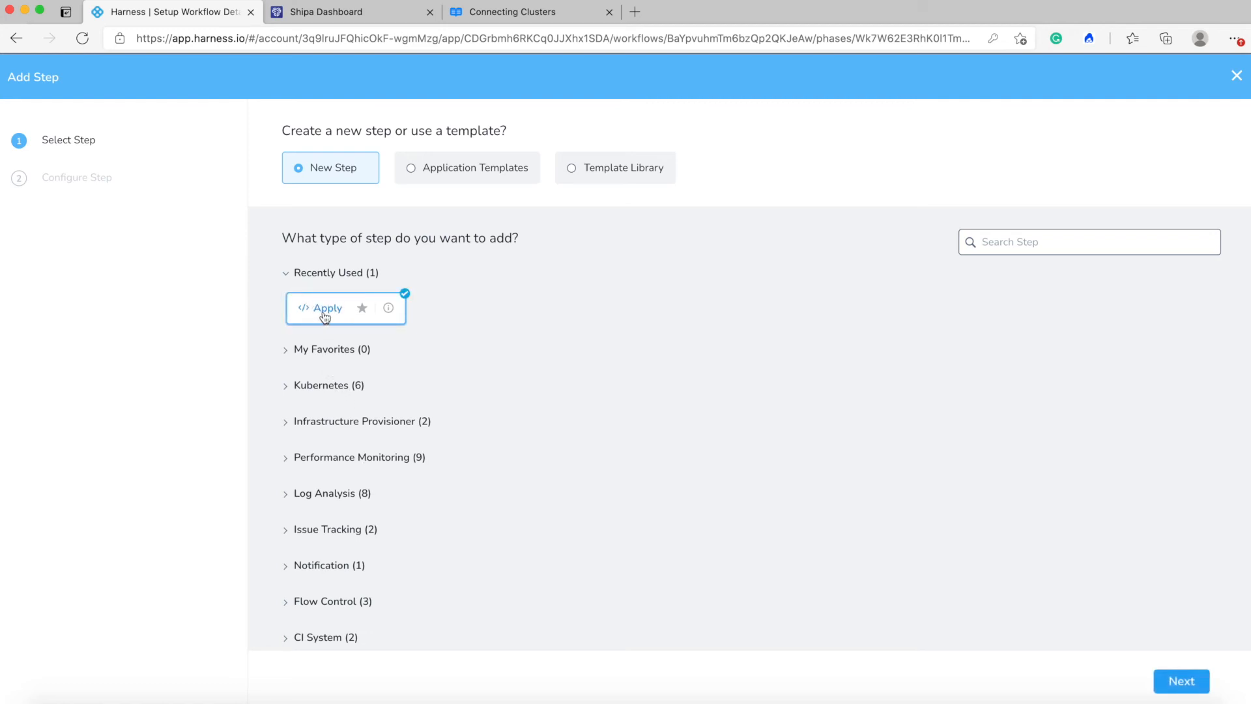
left_click(1184, 682)
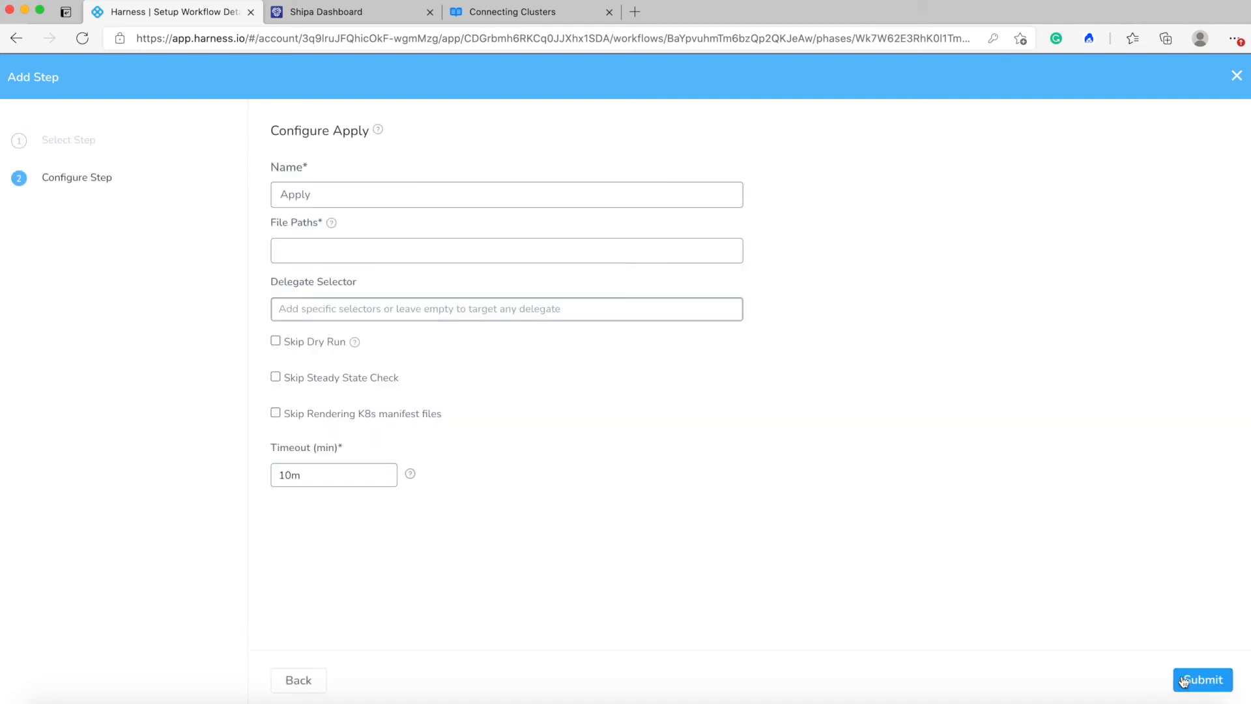
left_click(344, 249)
type("harness-app2.yaml")
left_click(1198, 679)
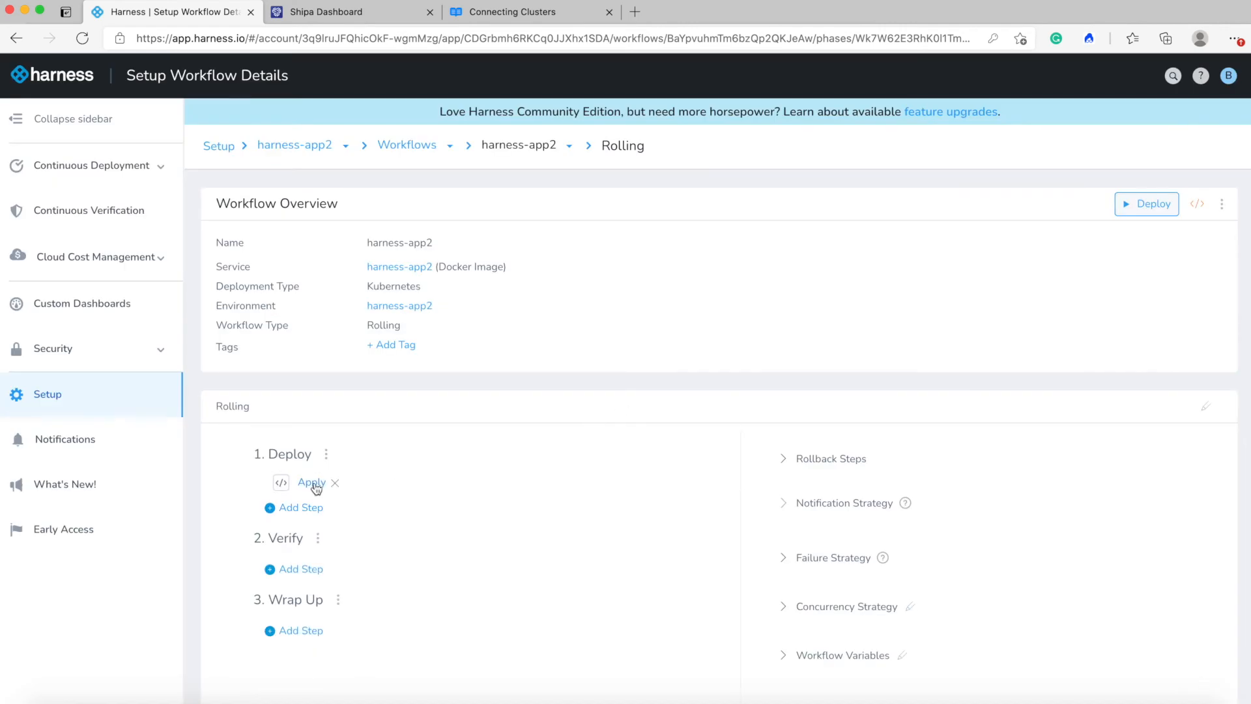
Step: Open the harness-app2 service of the harness-app2 application and check the name of its manifest file
left_click(99, 386)
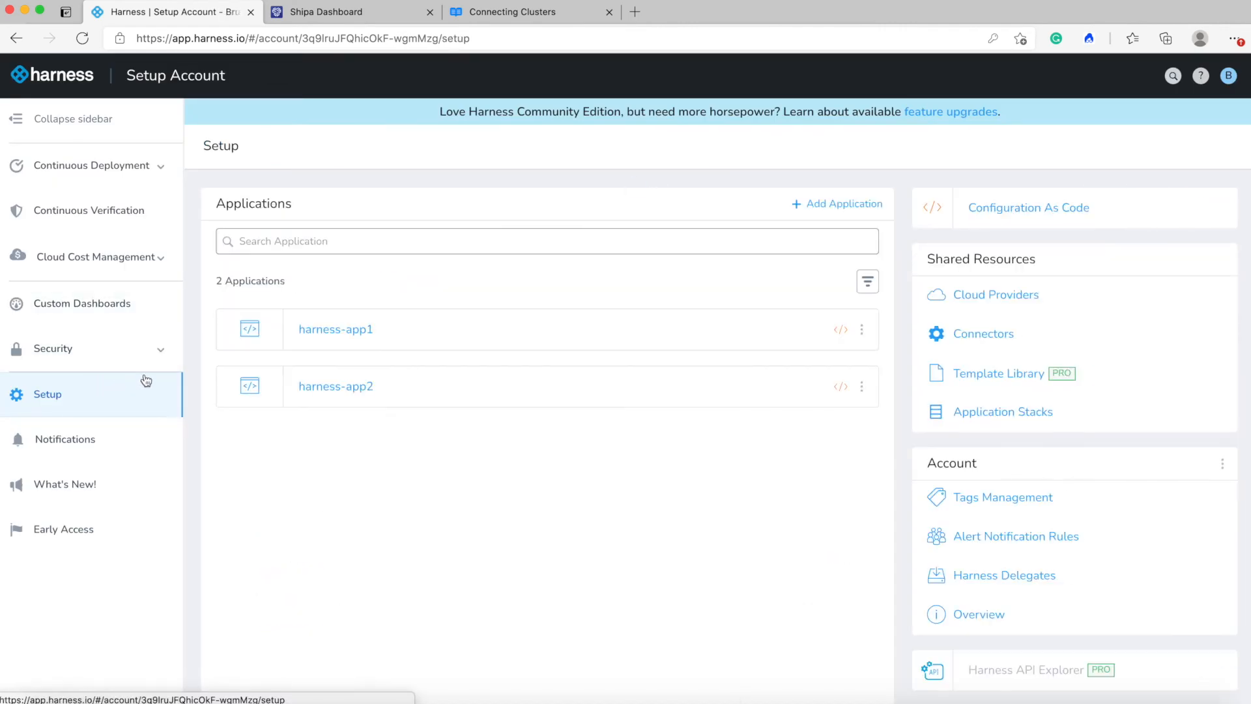
left_click(336, 389)
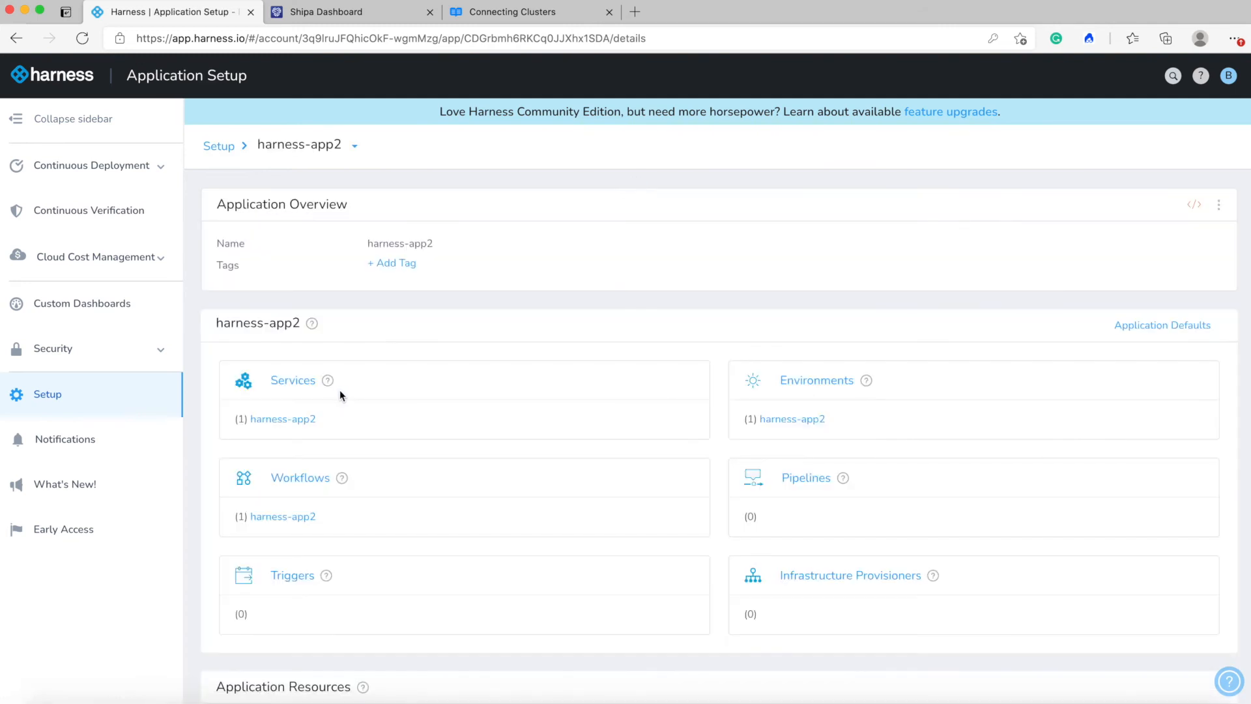
left_click(295, 418)
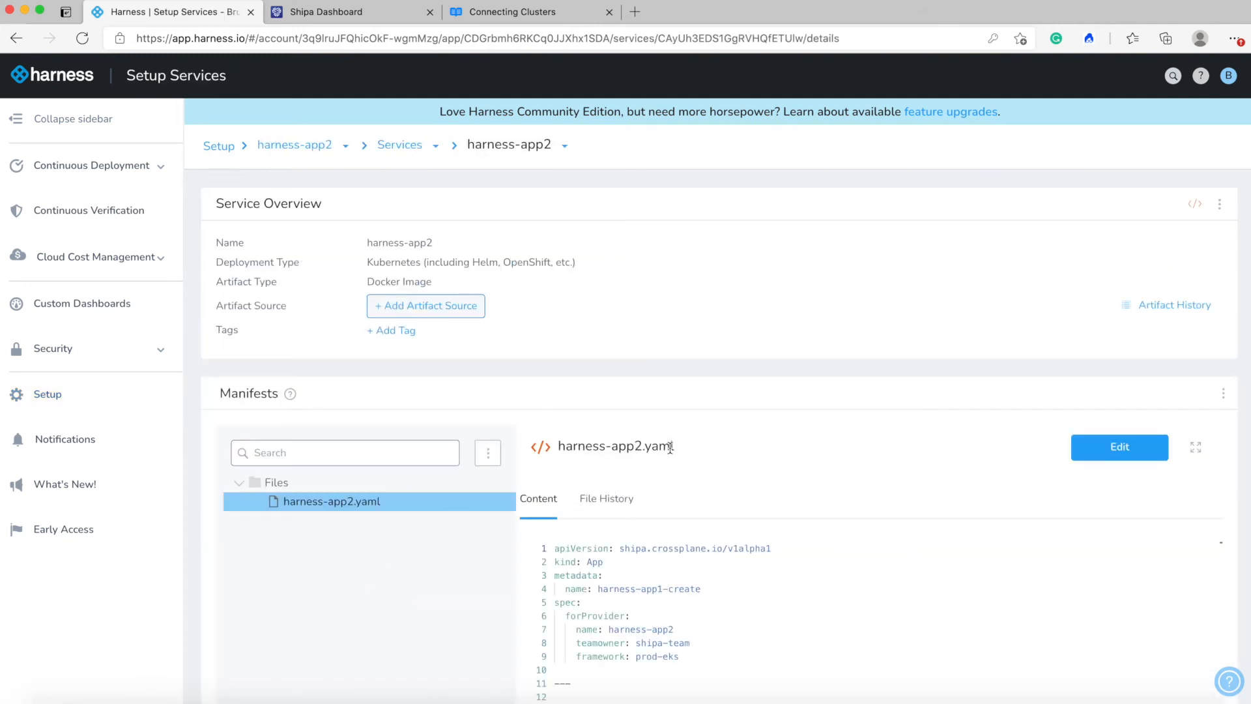
Step: Add a pipeline named harness-app2 to the harness-app2 application
left_click(91, 391)
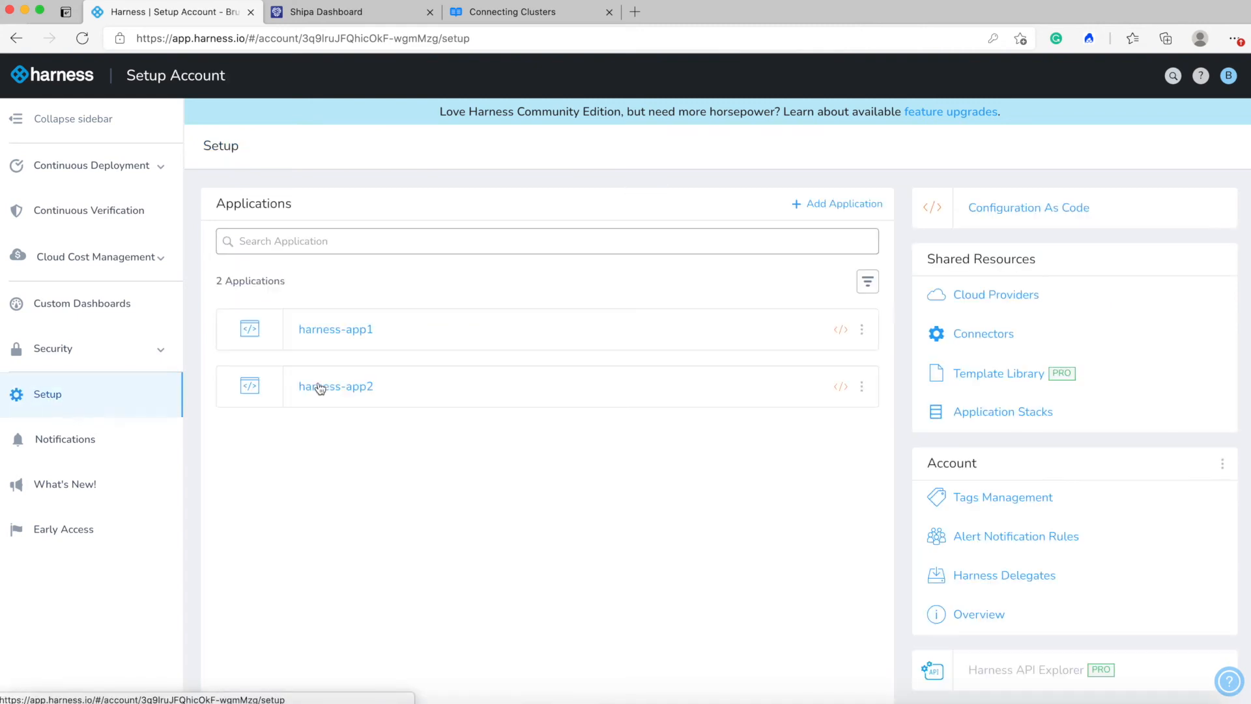
left_click(338, 389)
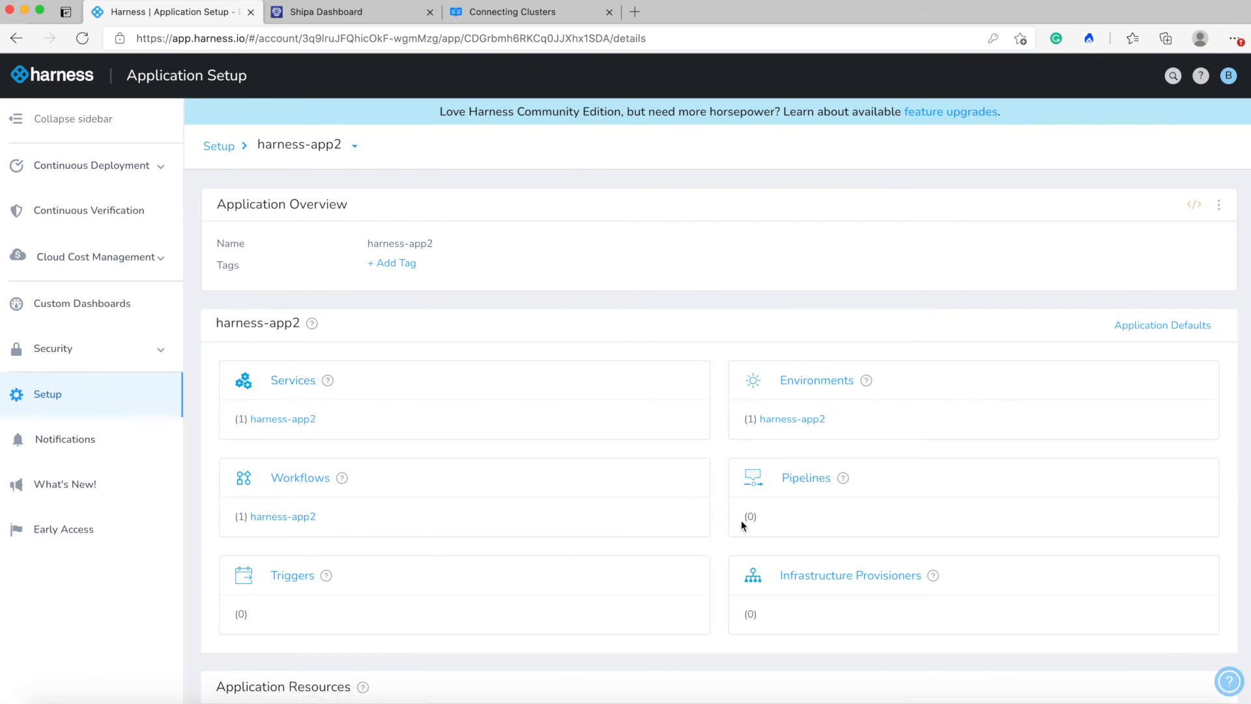
left_click(797, 482)
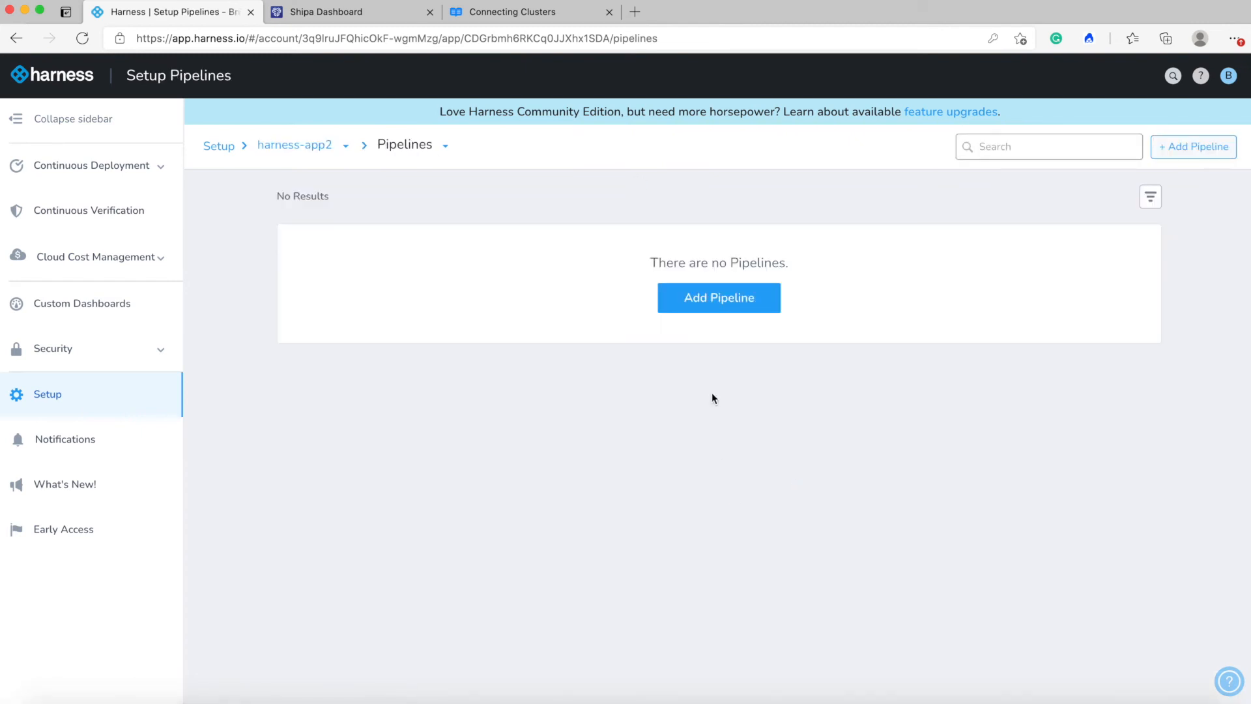
left_click(712, 300)
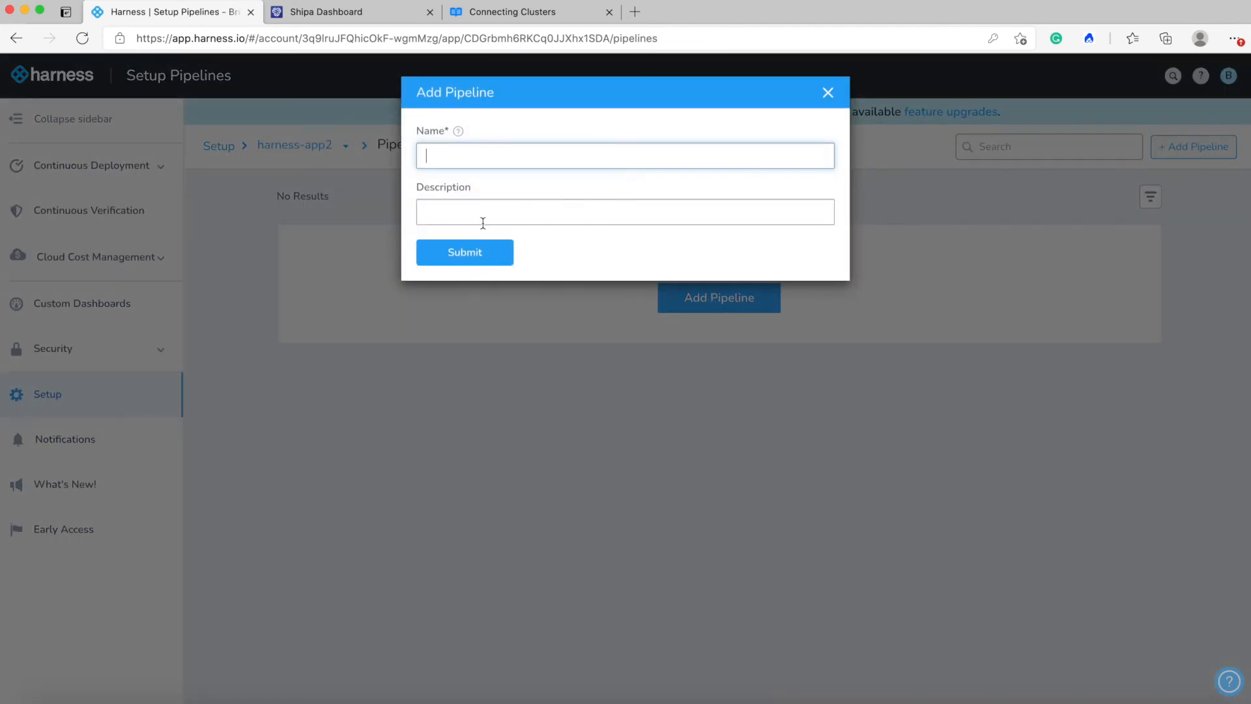
type("harness-app2")
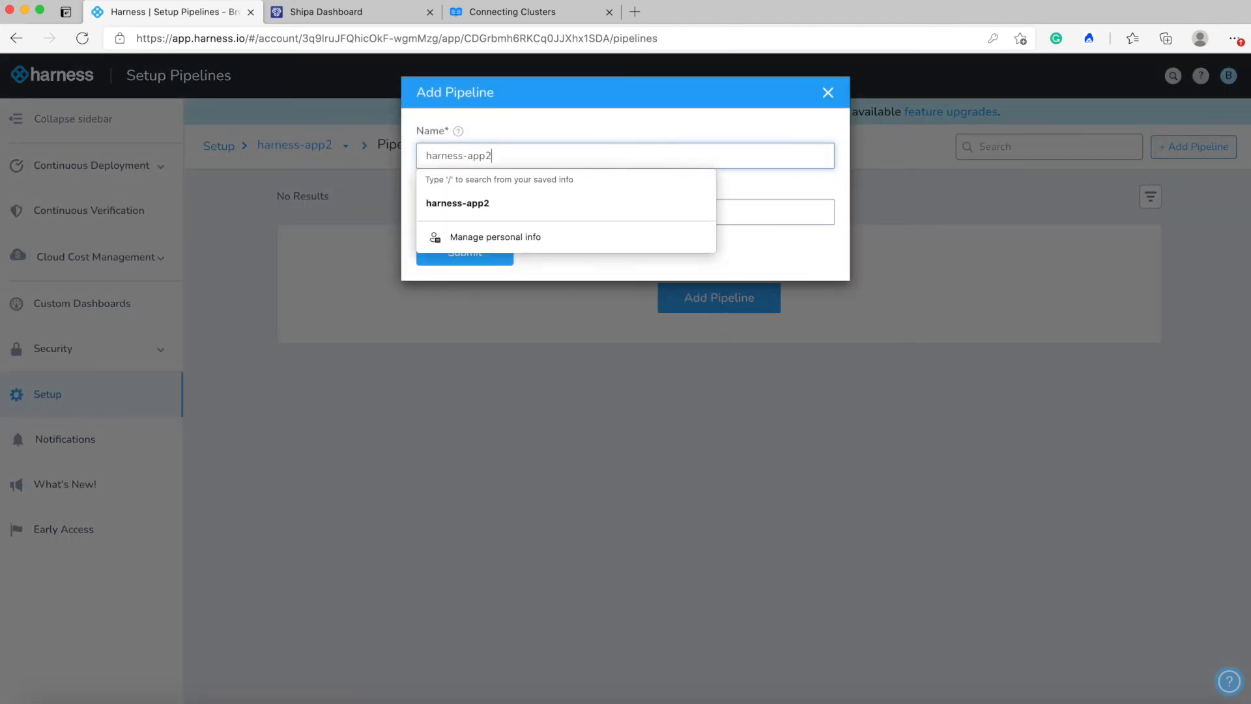
left_click(514, 189)
left_click(483, 260)
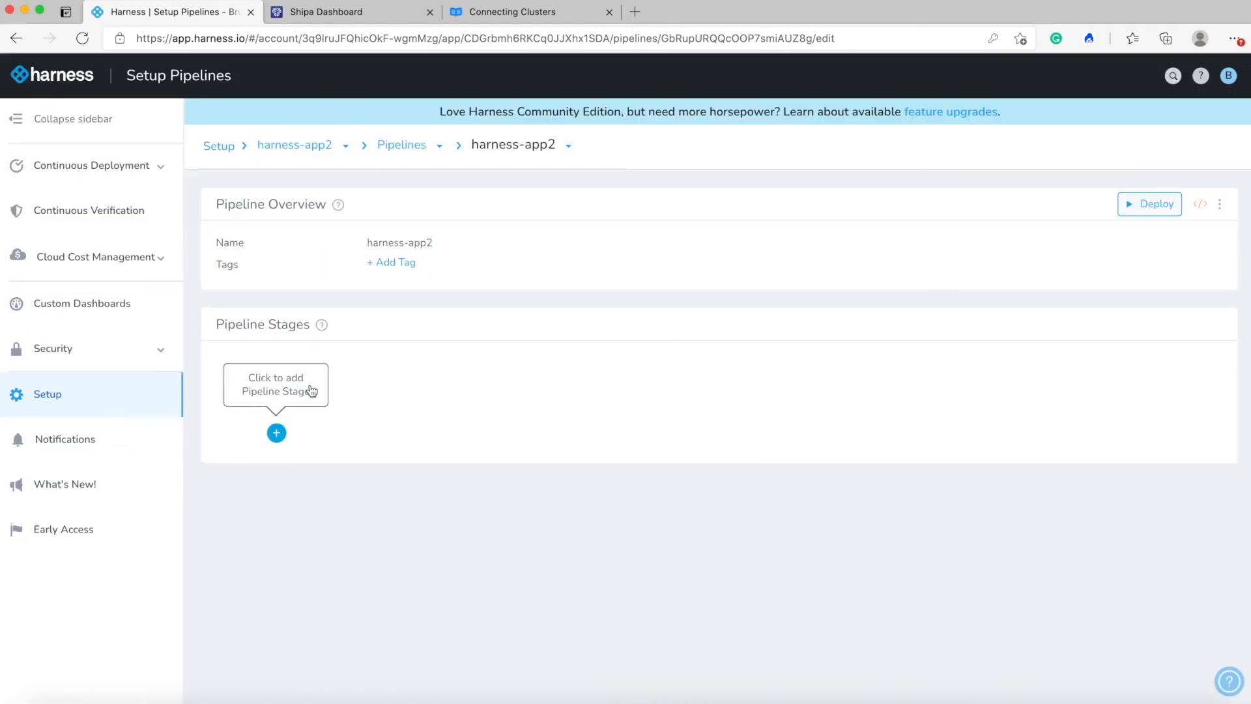
Step: Add an execution stage to the pipeline that runs the harness-app2 workflow with the skip option Do not skip
left_click(731, 395)
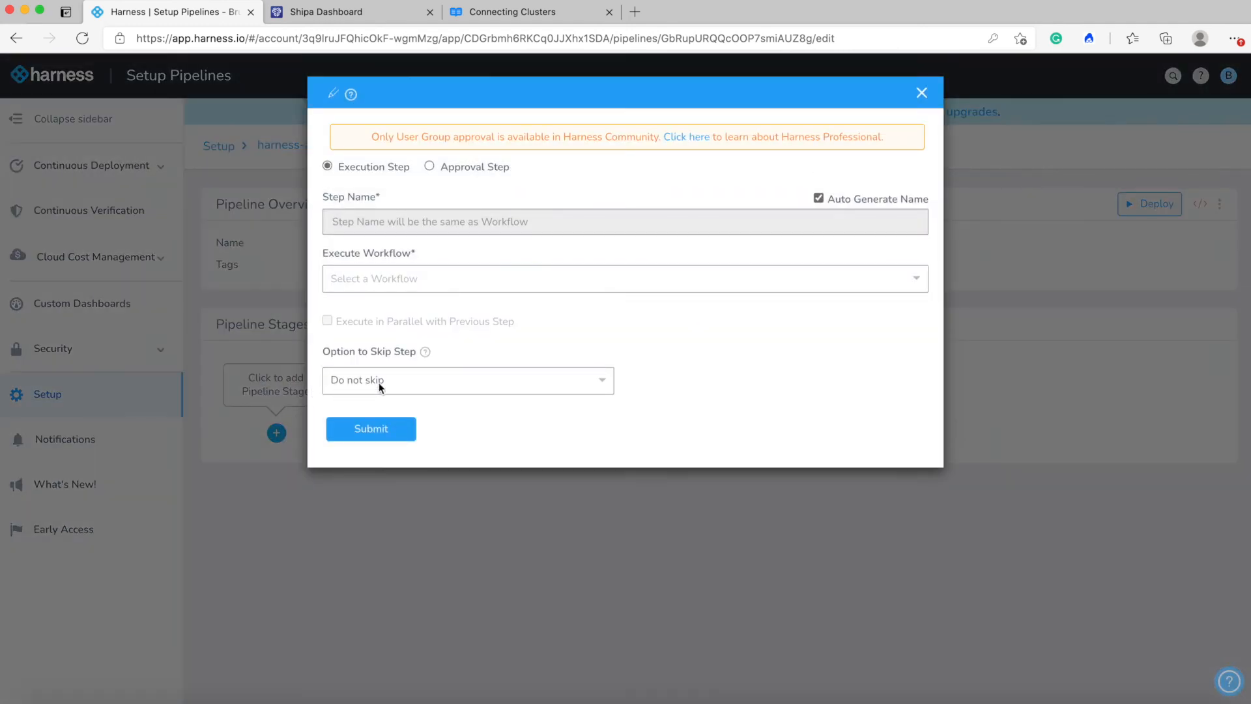
left_click(433, 275)
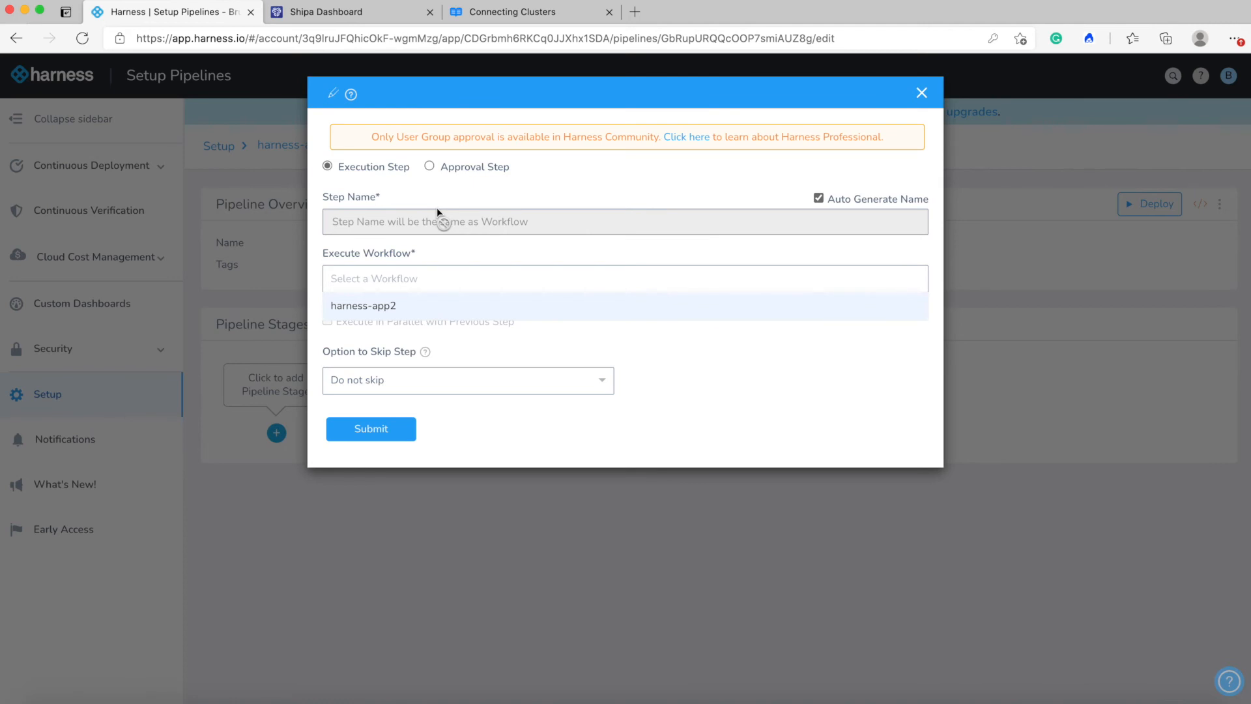
left_click(390, 306)
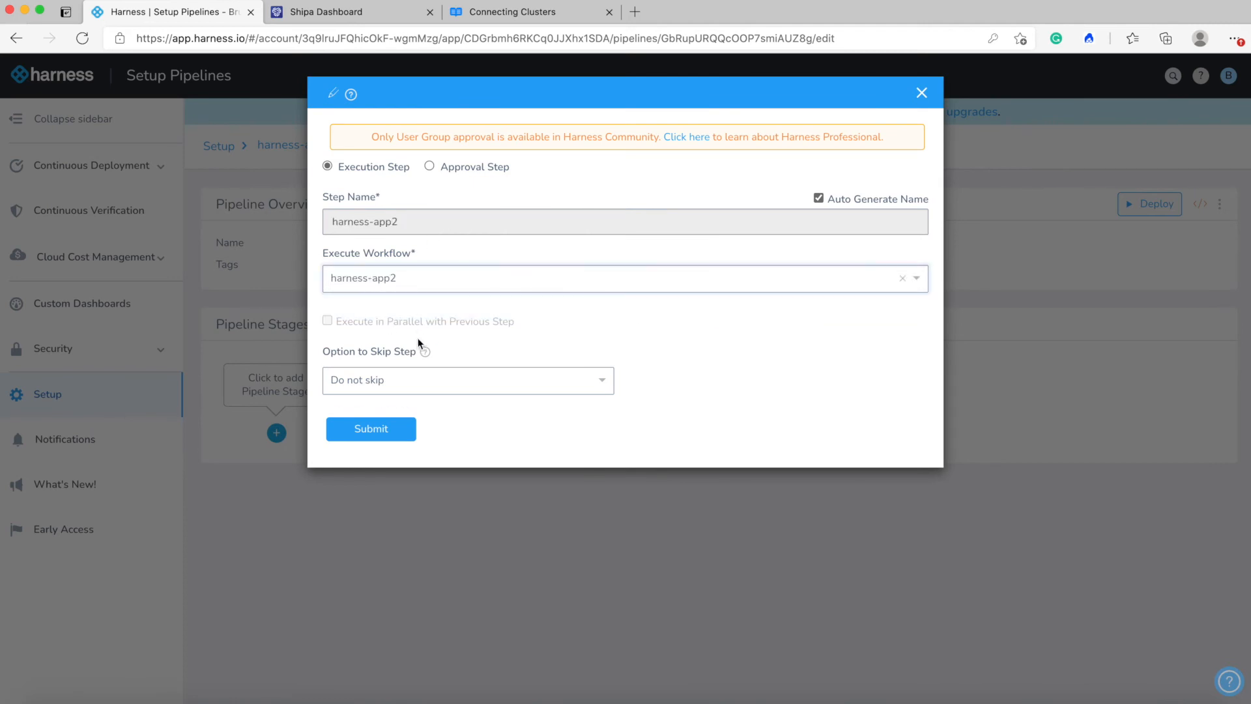
left_click(388, 427)
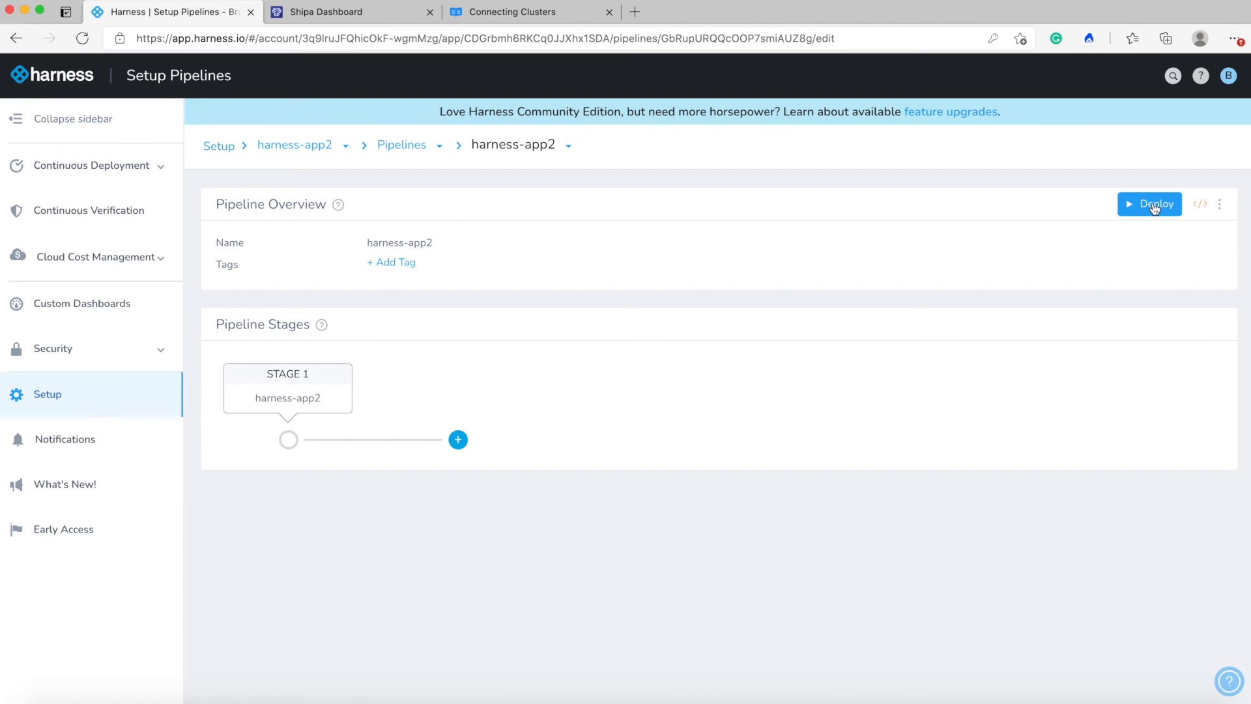
Step: View the Continuous Deployment overview dashboard and the list of past deployments
left_click(79, 184)
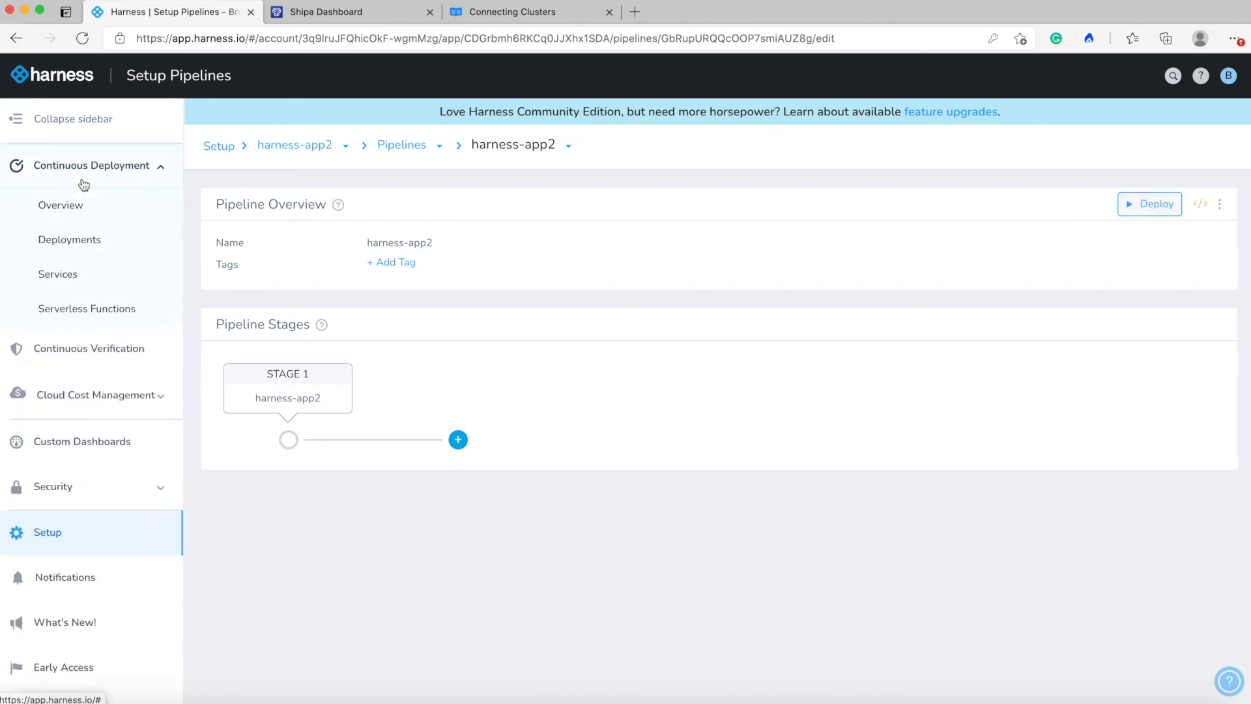
left_click(74, 215)
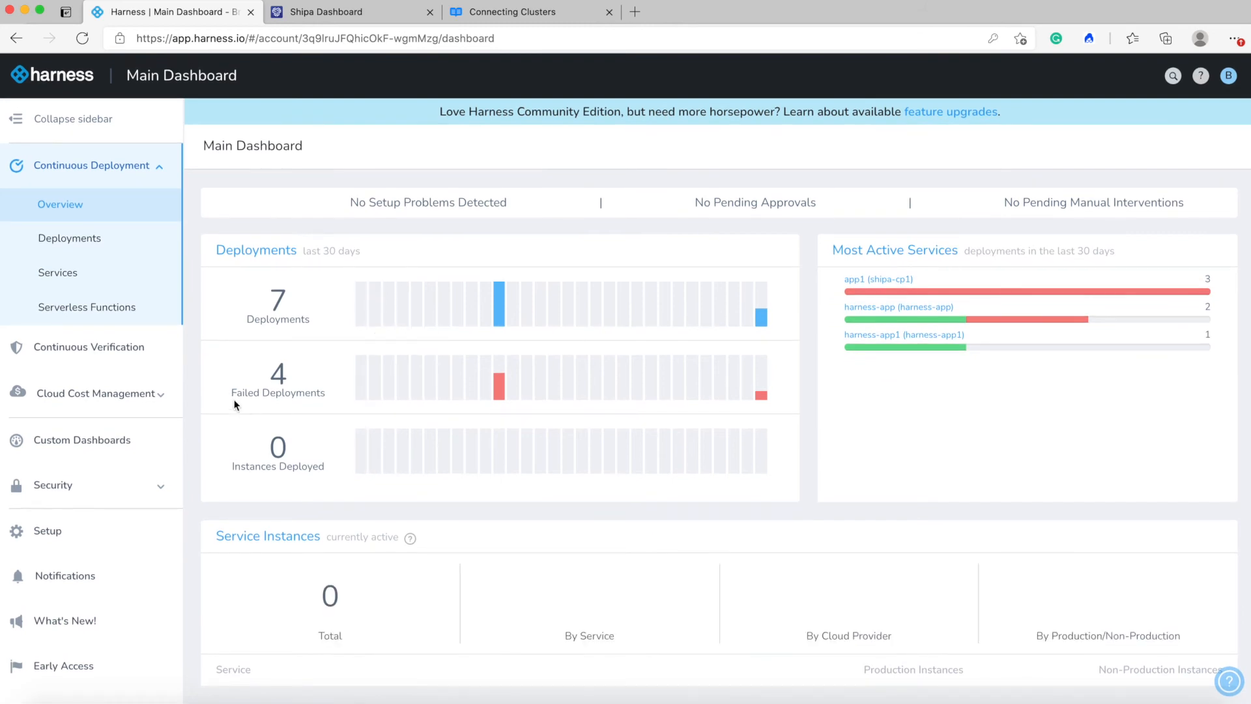
left_click(92, 240)
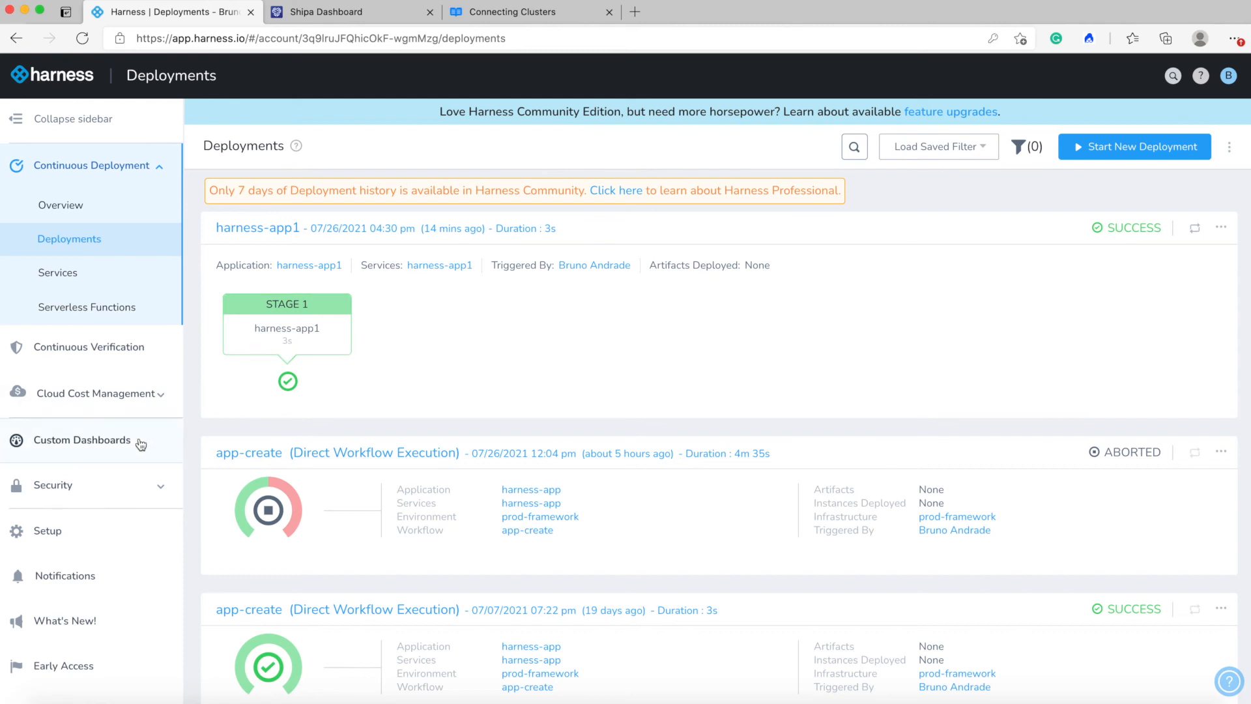
Step: Deploy the harness-app2 pipeline of the harness-app2 application in Harness, leaving the deployment notes empty
left_click(88, 532)
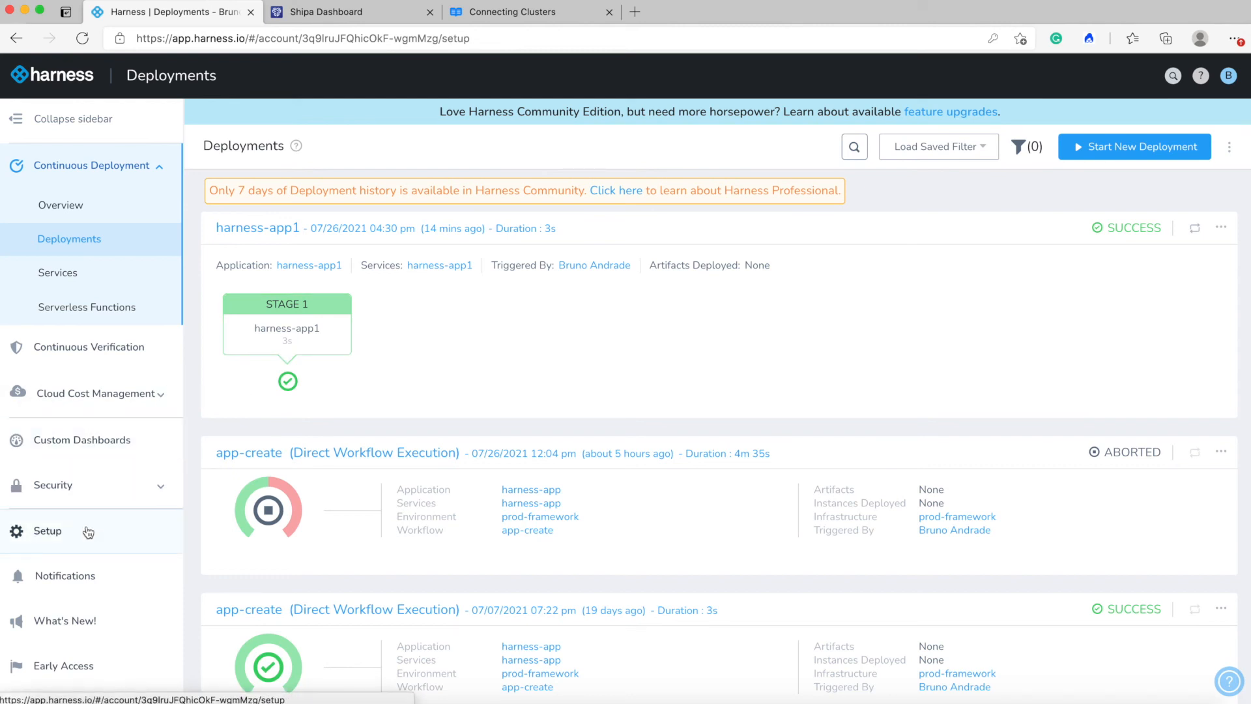
left_click(341, 387)
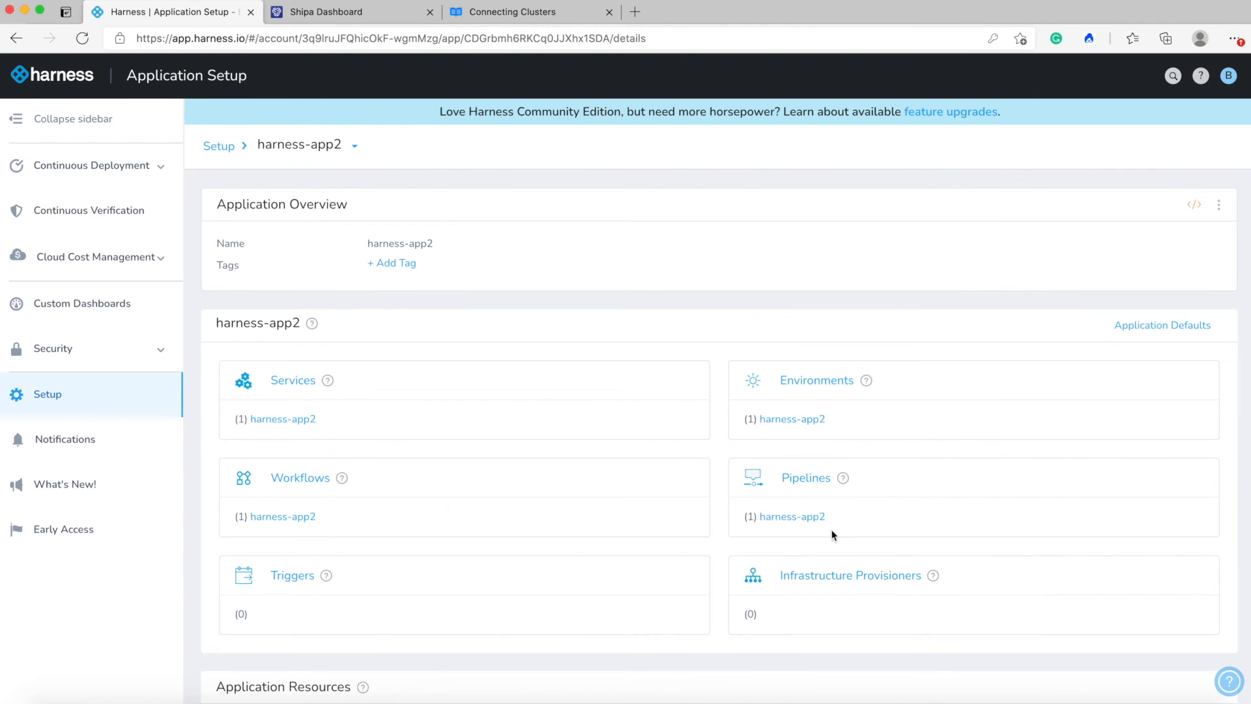
left_click(798, 518)
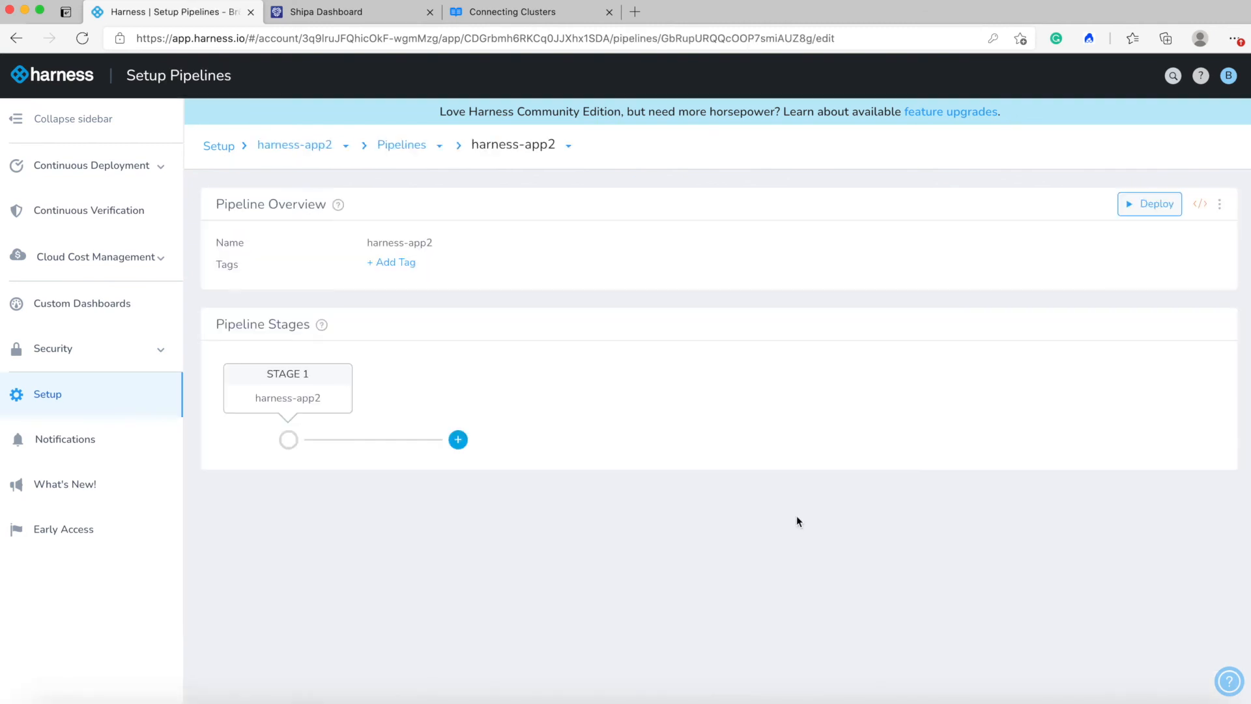
left_click(1152, 209)
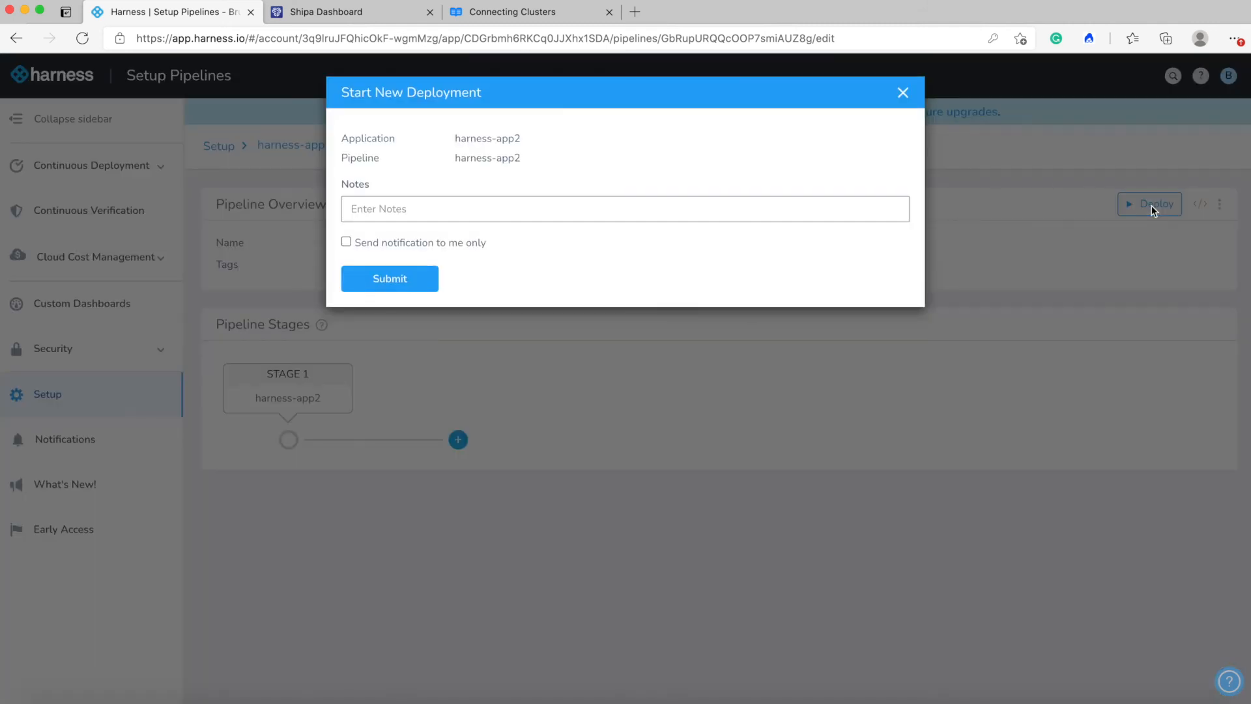
left_click(400, 278)
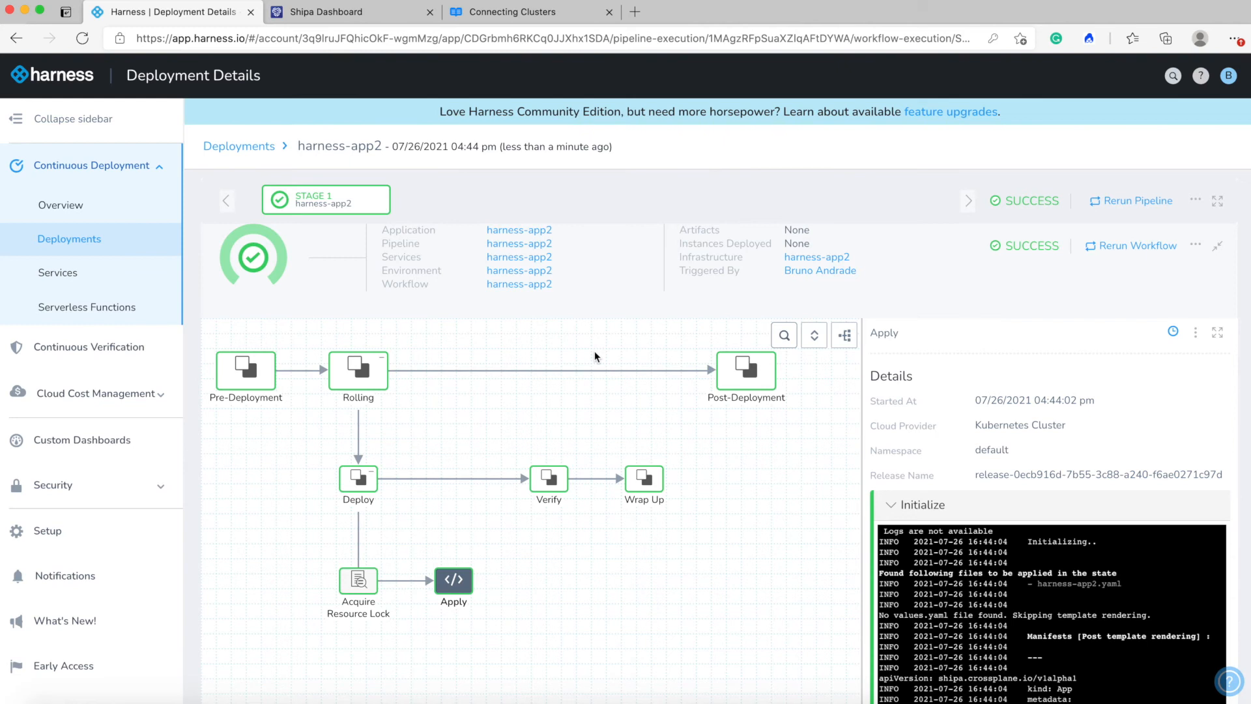
Step: Switch to the Shipa dashboard and check the events list for the app.create and app.deploy events of harness-app2
left_click(348, 20)
left_click(97, 384)
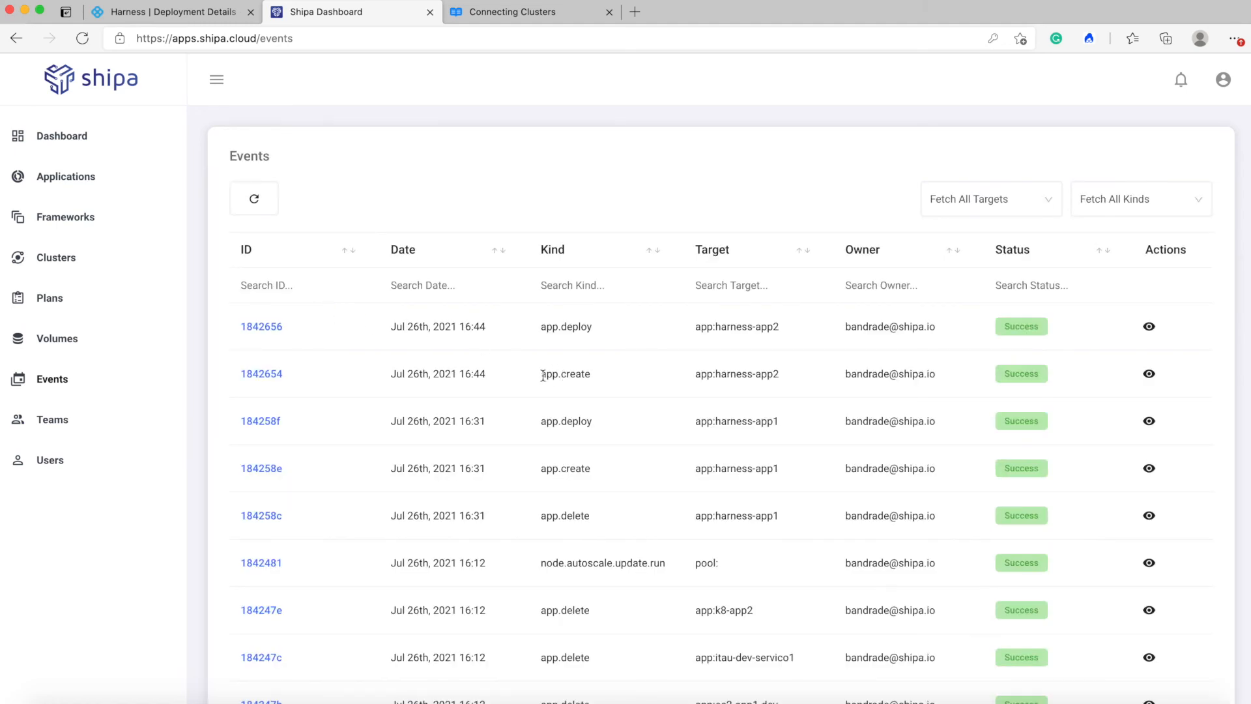
left_click_drag(540, 373, 782, 372)
left_click_drag(538, 326, 741, 332)
left_click(741, 330)
Step: Open the harness-app2 application in Shipa and review its metadata, transactions, resources, units, distribution, lifecycle and security details
left_click(149, 182)
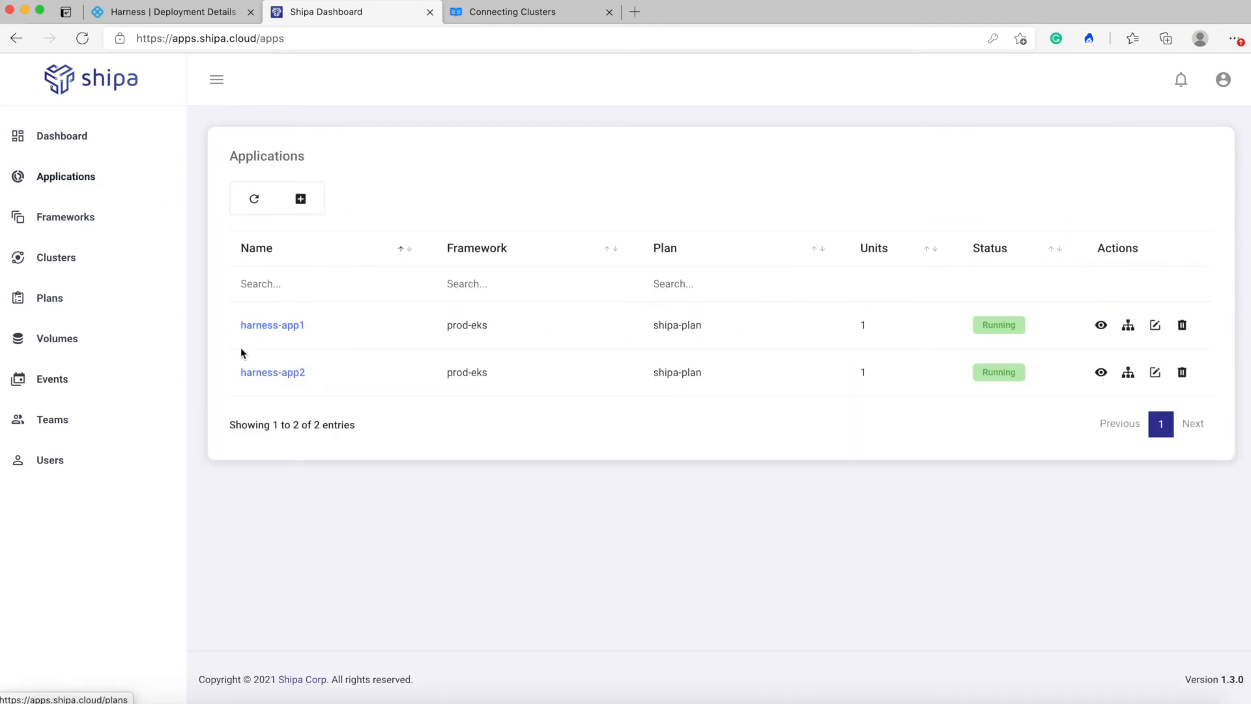
left_click(281, 379)
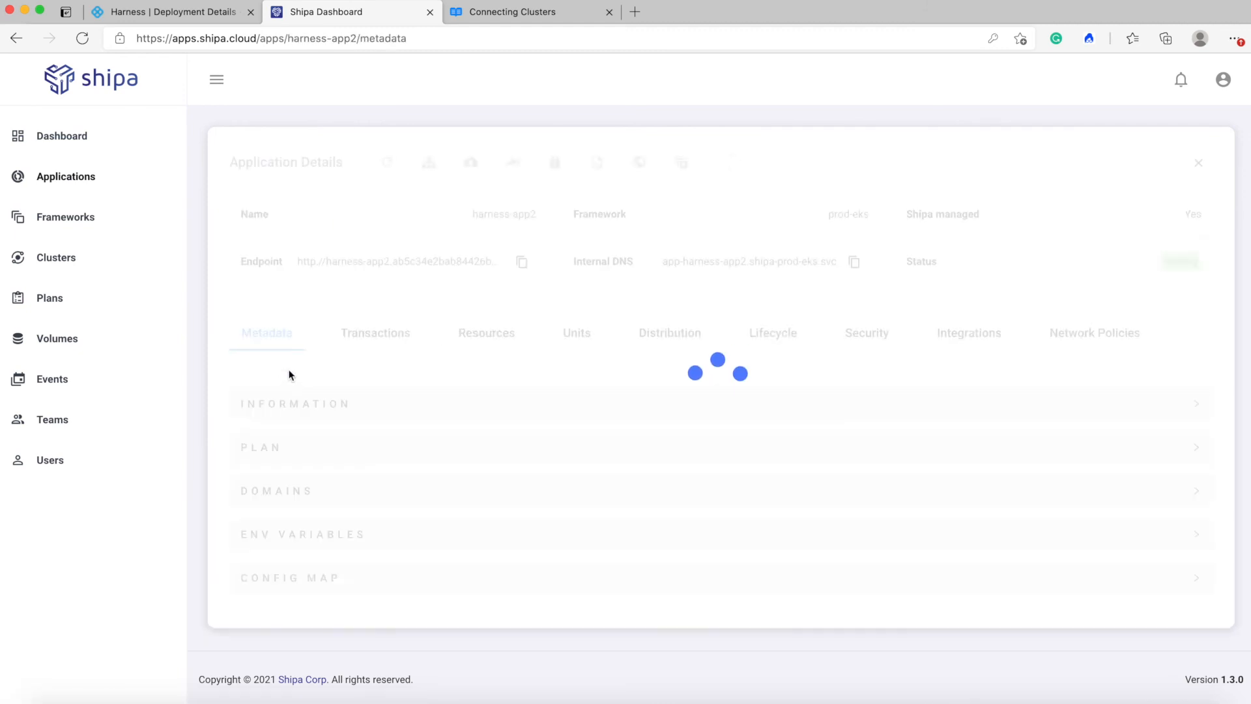
left_click(320, 408)
left_click(321, 410)
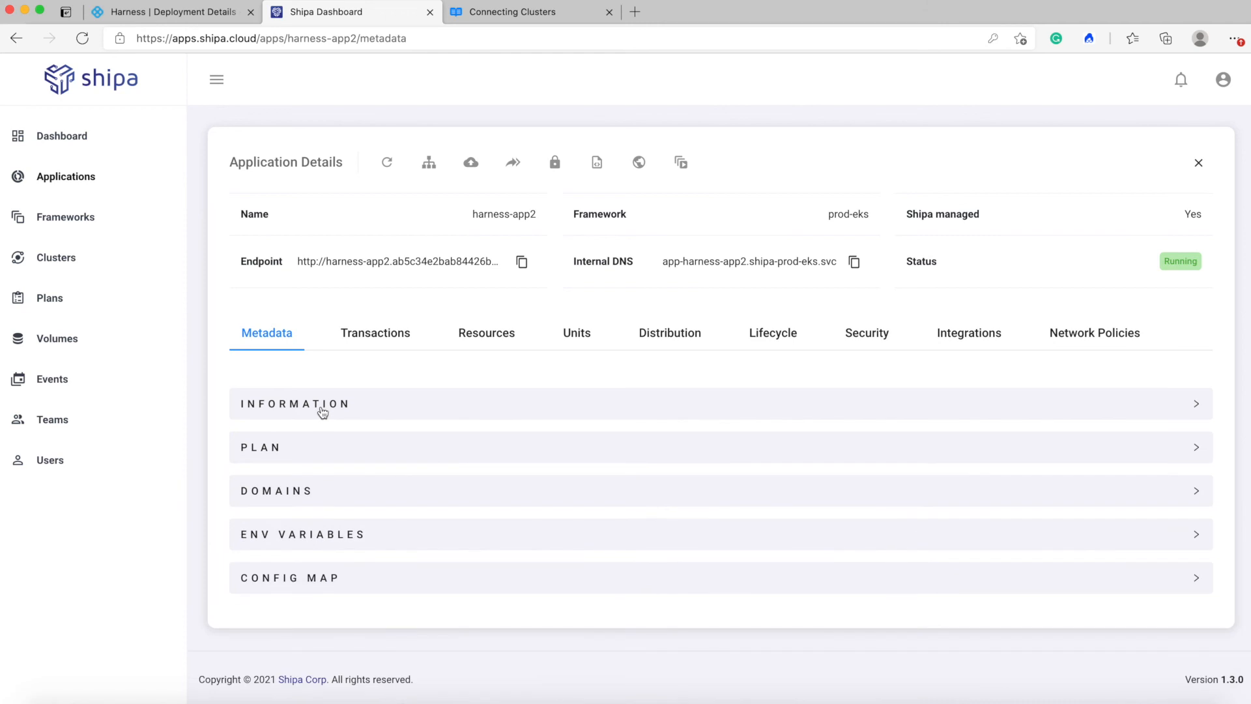
left_click(396, 332)
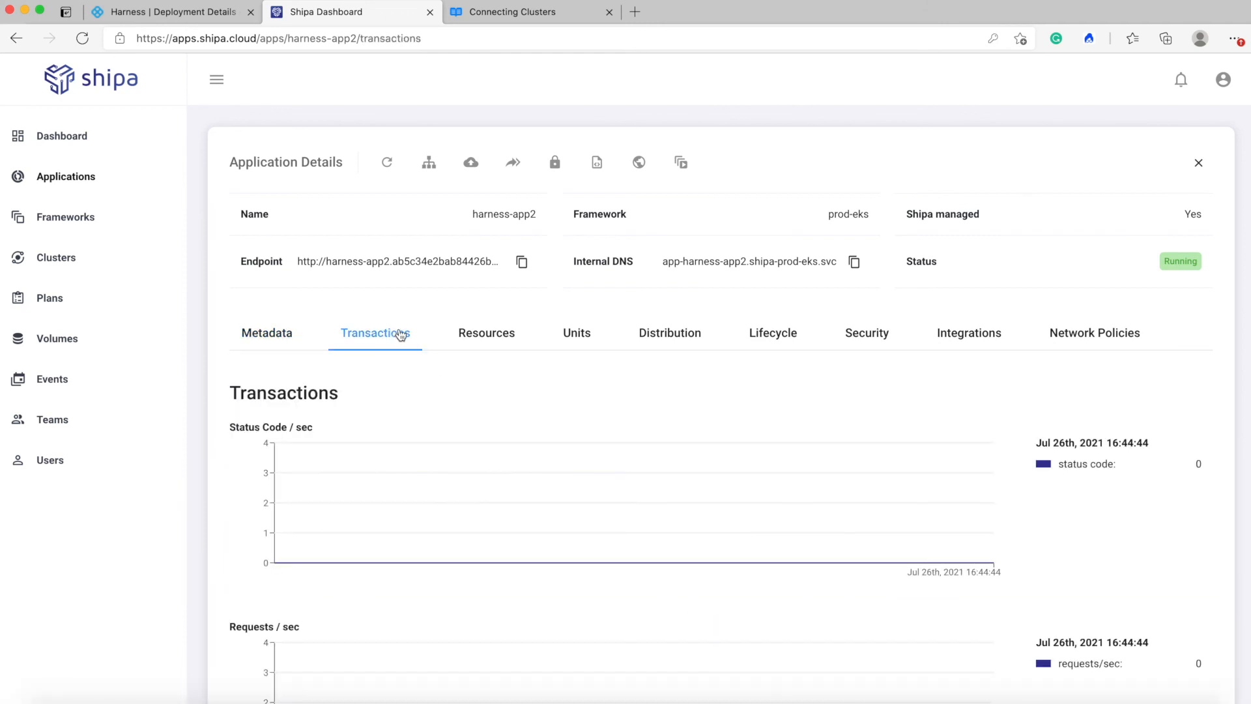
left_click(475, 337)
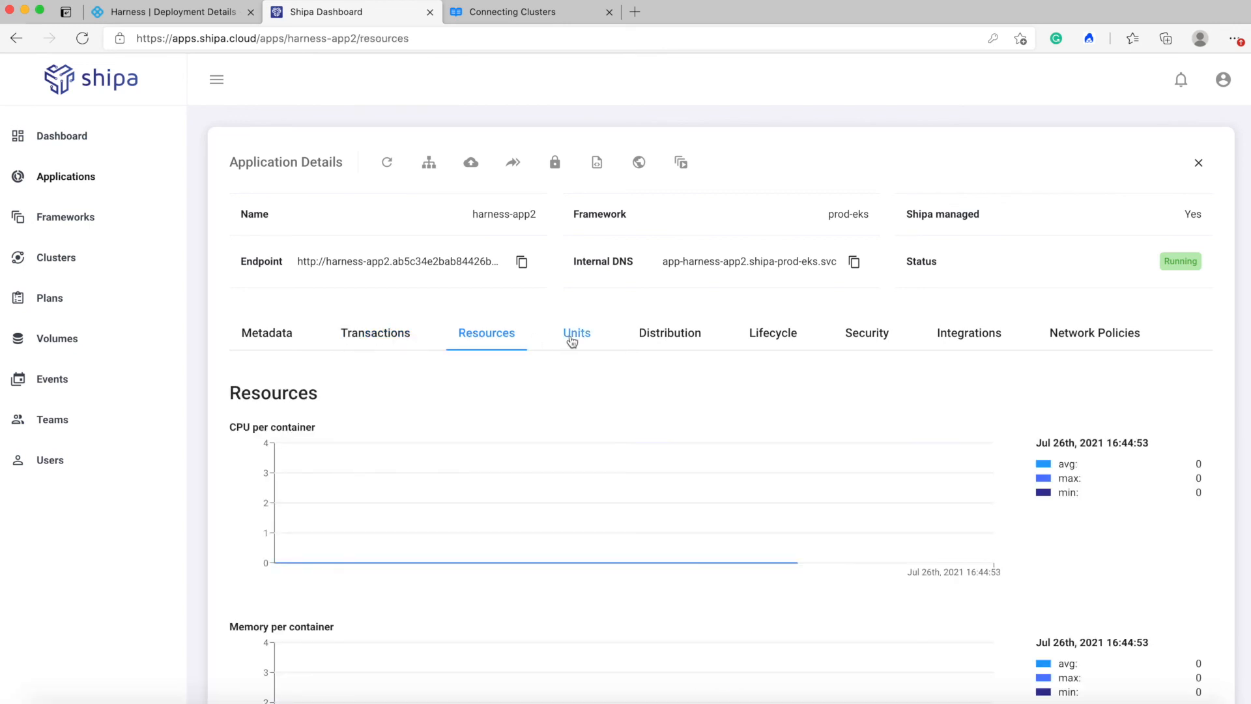
left_click(571, 335)
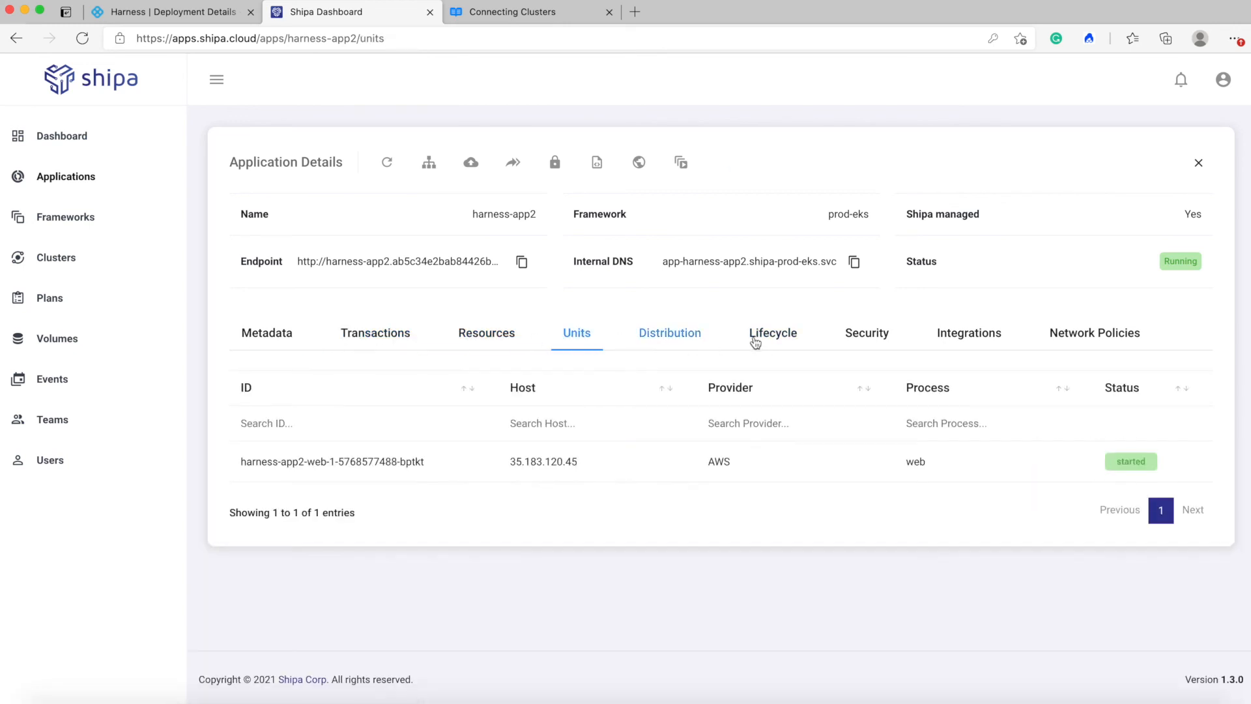
left_click(685, 343)
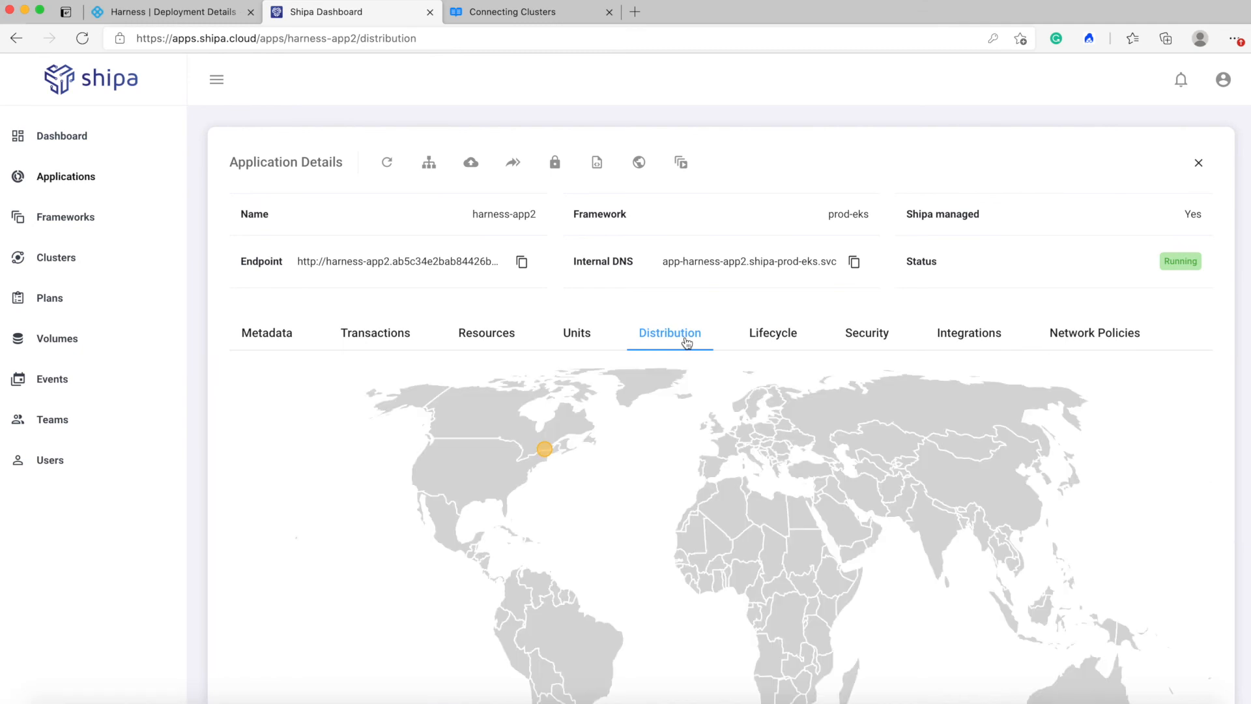
left_click(755, 337)
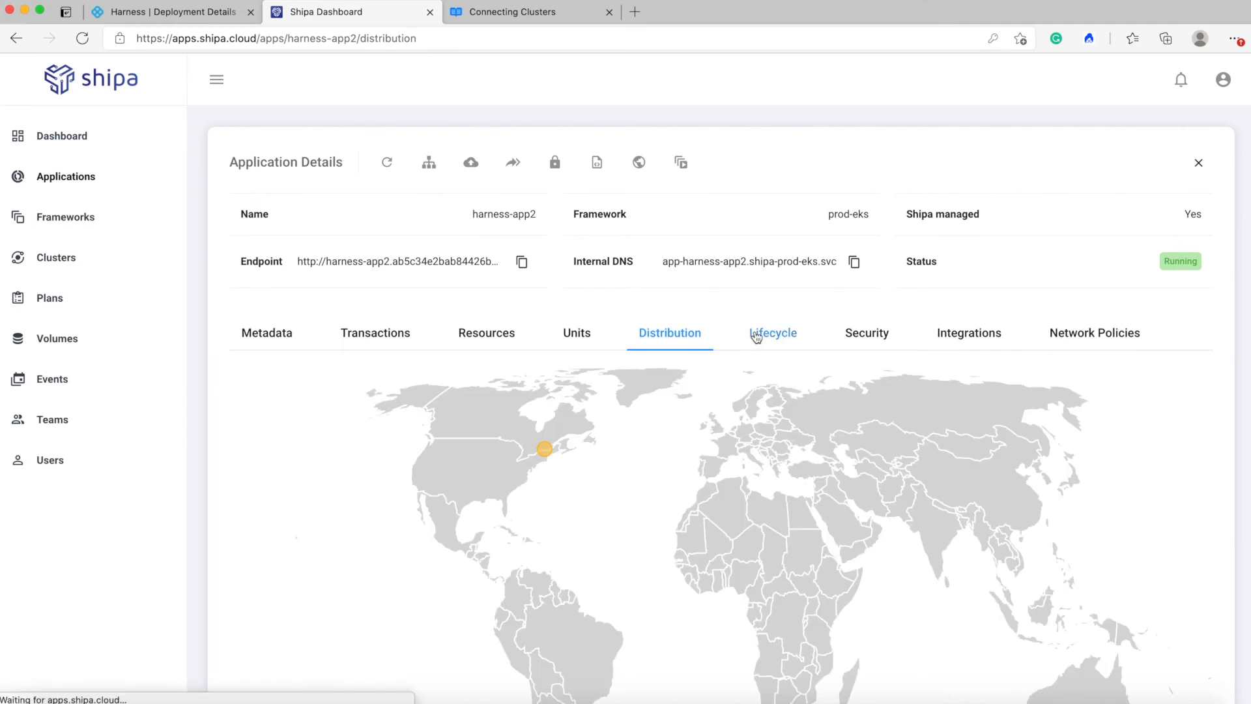
left_click(887, 338)
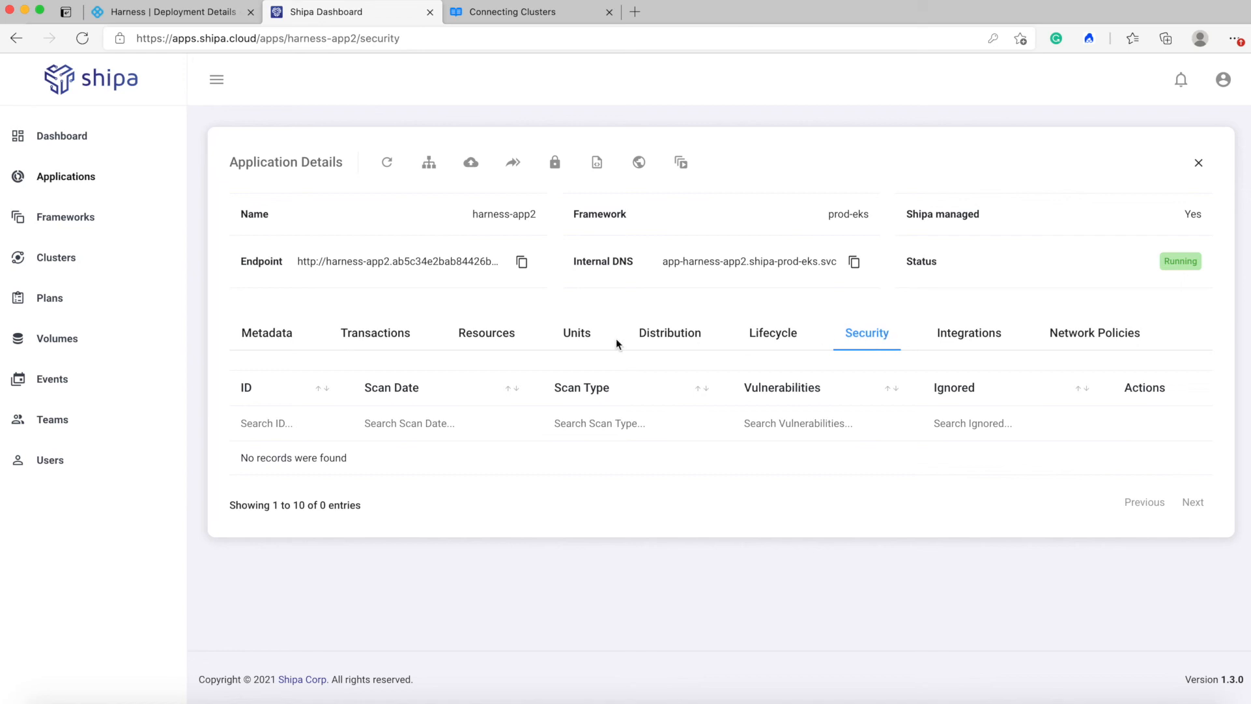
Step: Review the webhook providers and the network policy creation options for harness-app2 without creating anything
left_click(985, 333)
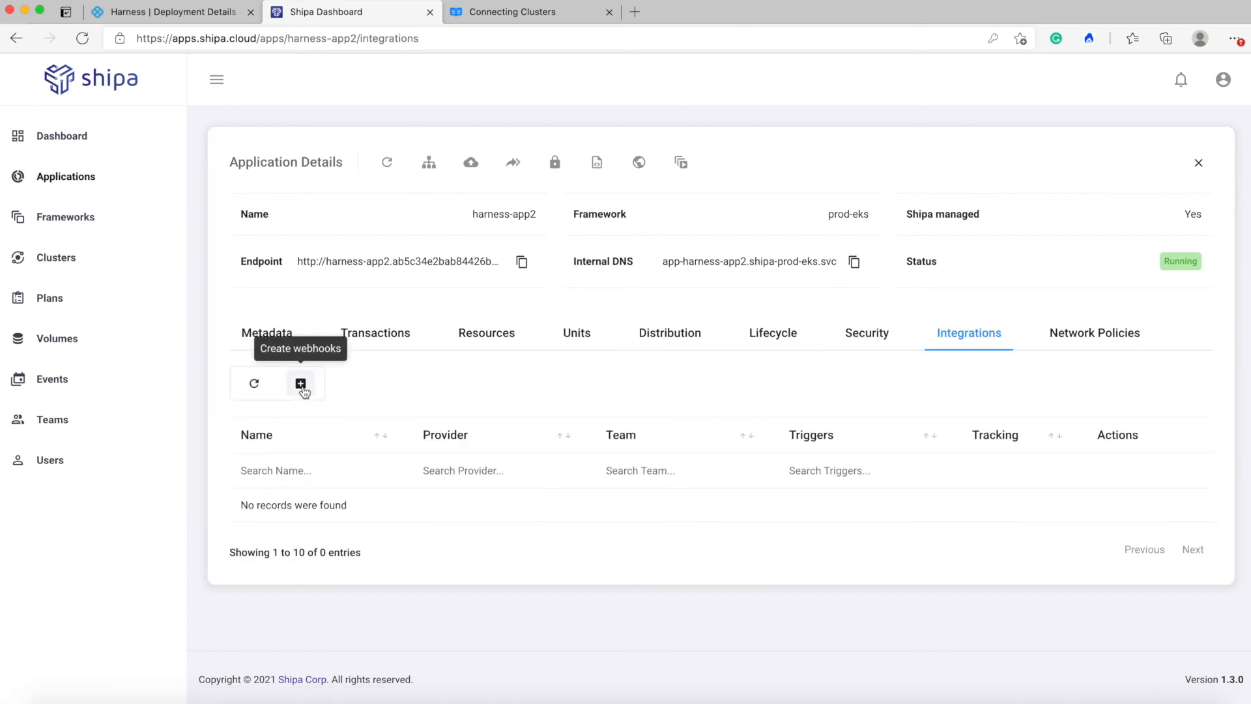
left_click(301, 385)
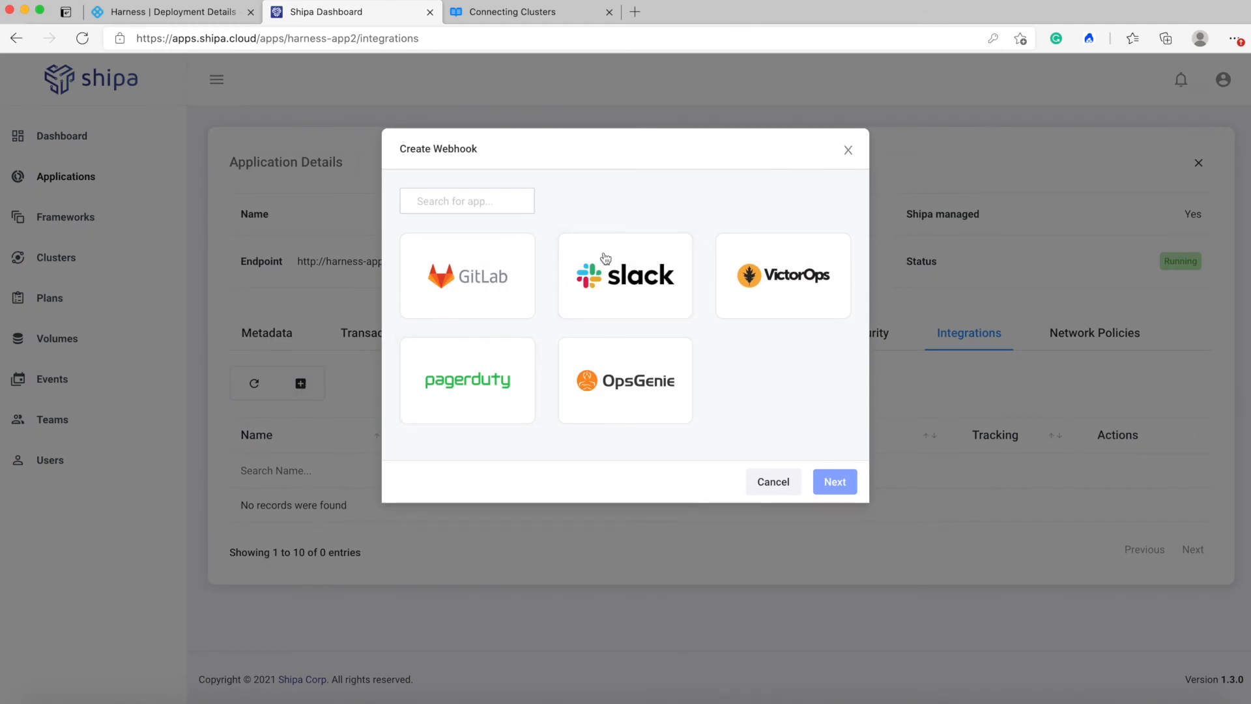
left_click(848, 151)
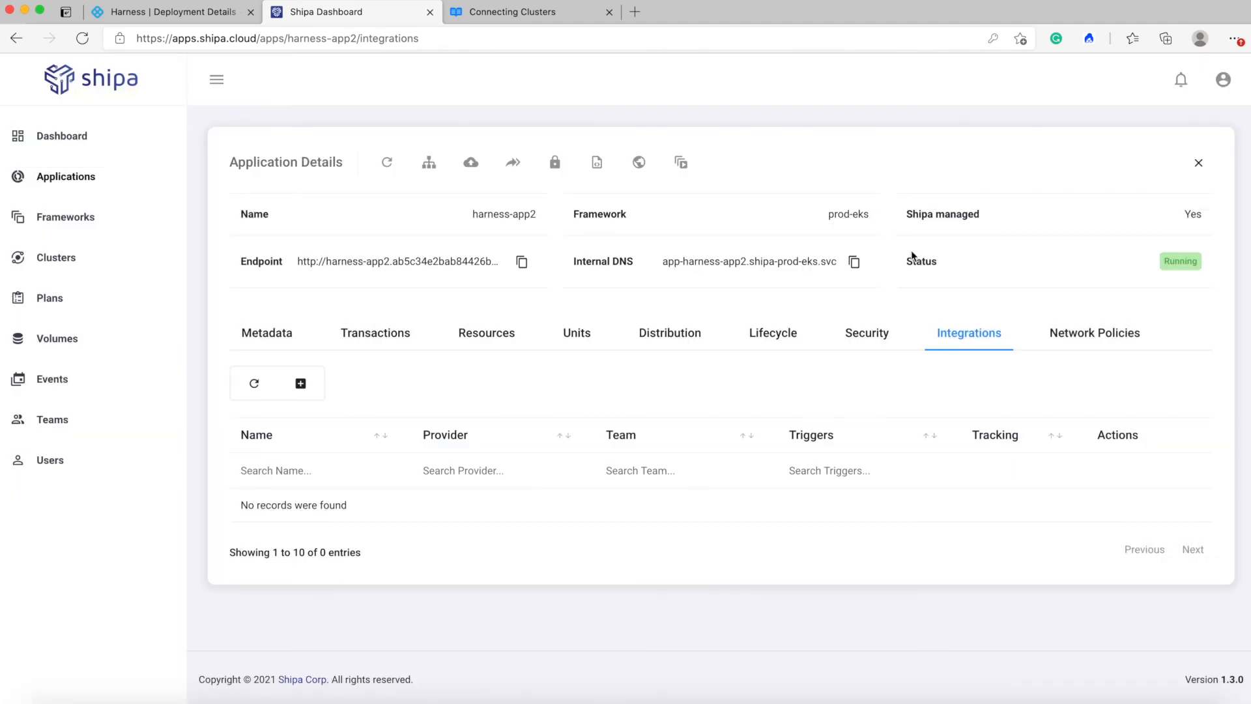
left_click(1089, 333)
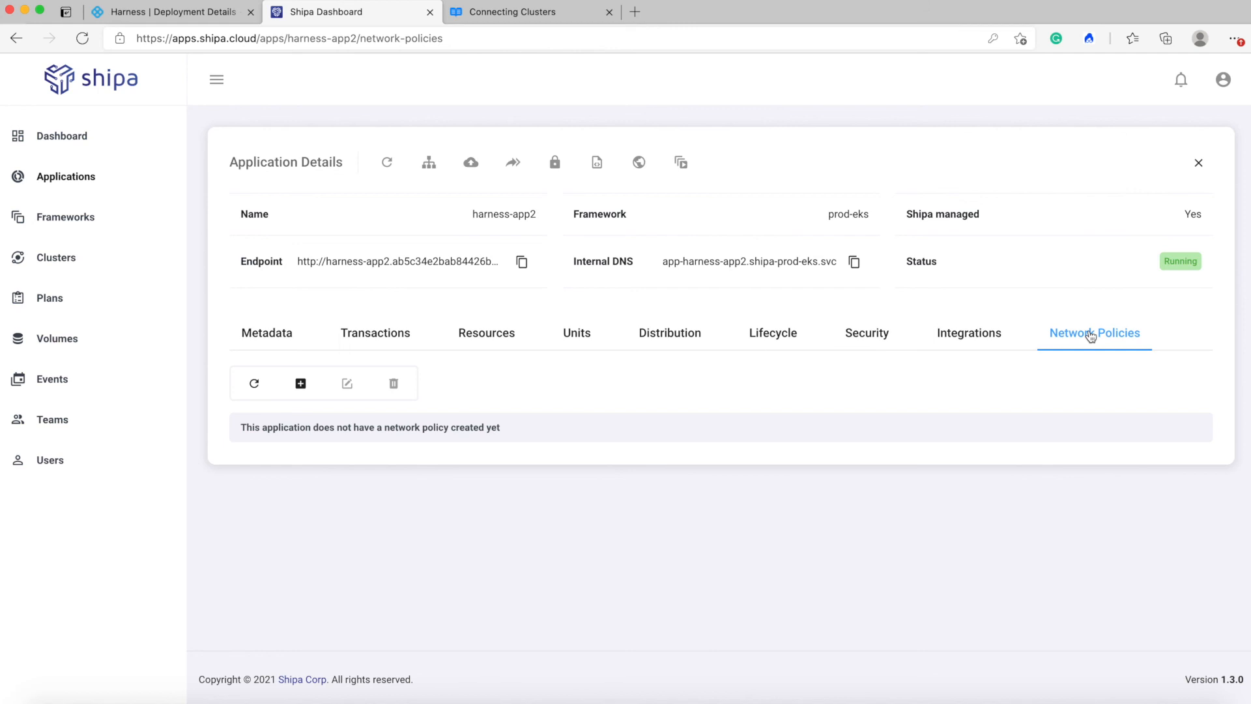
left_click(301, 383)
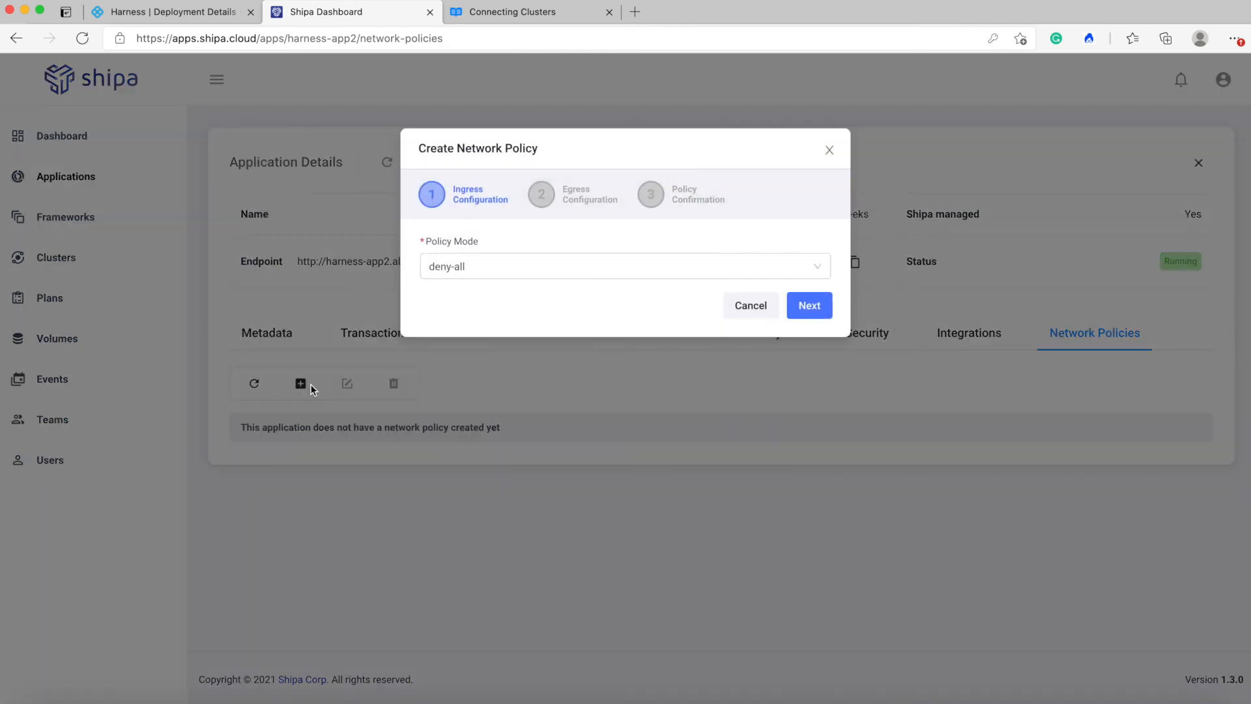
left_click(830, 150)
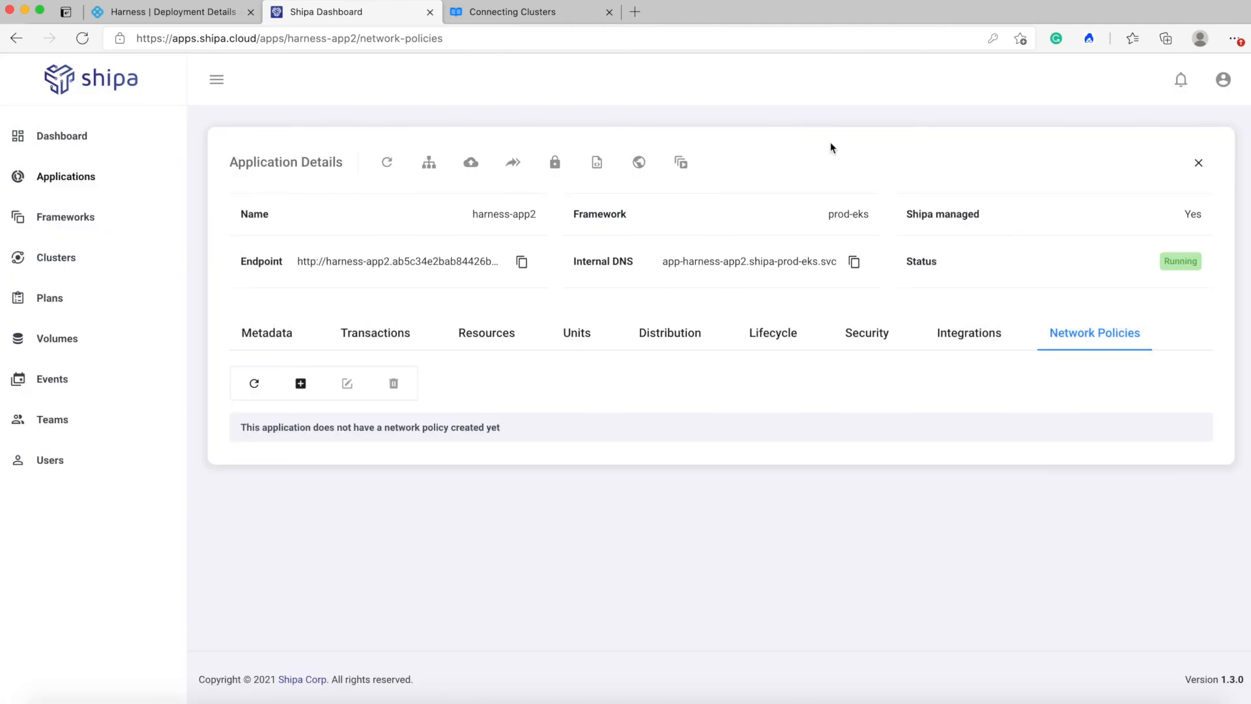
Step: View the dependency map and the network map of harness-app2, and return to its application details
left_click(427, 164)
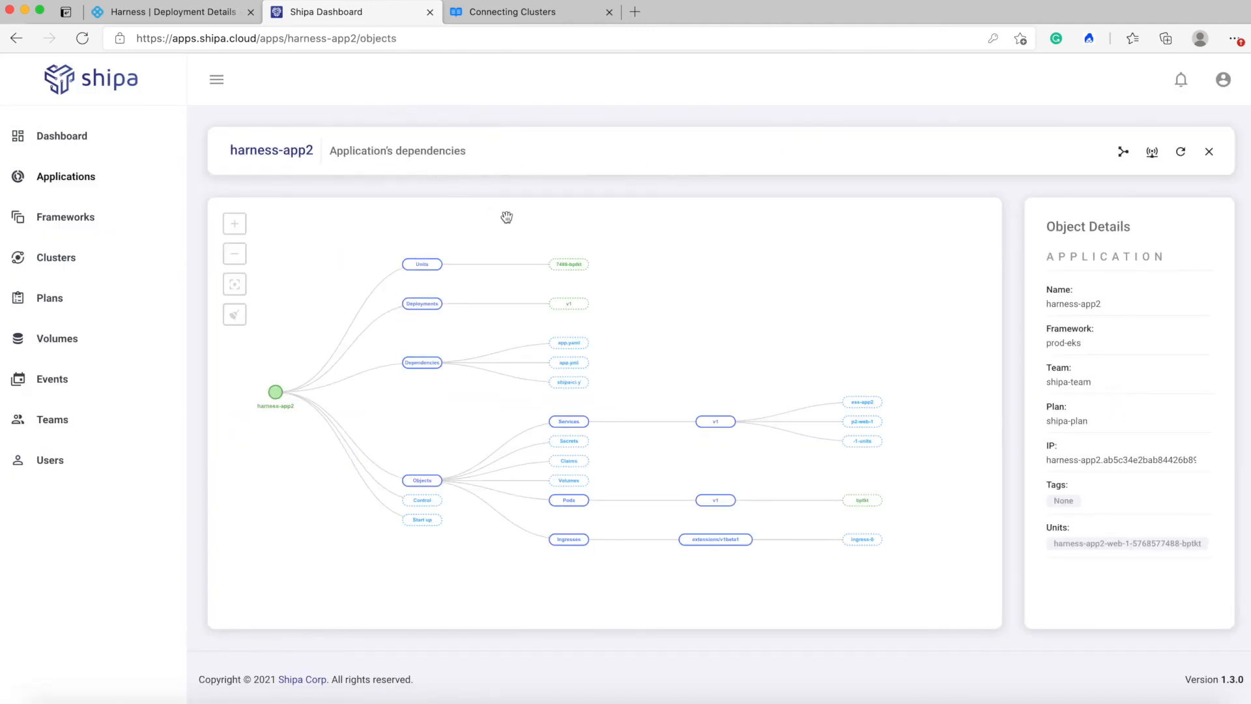
left_click(1153, 154)
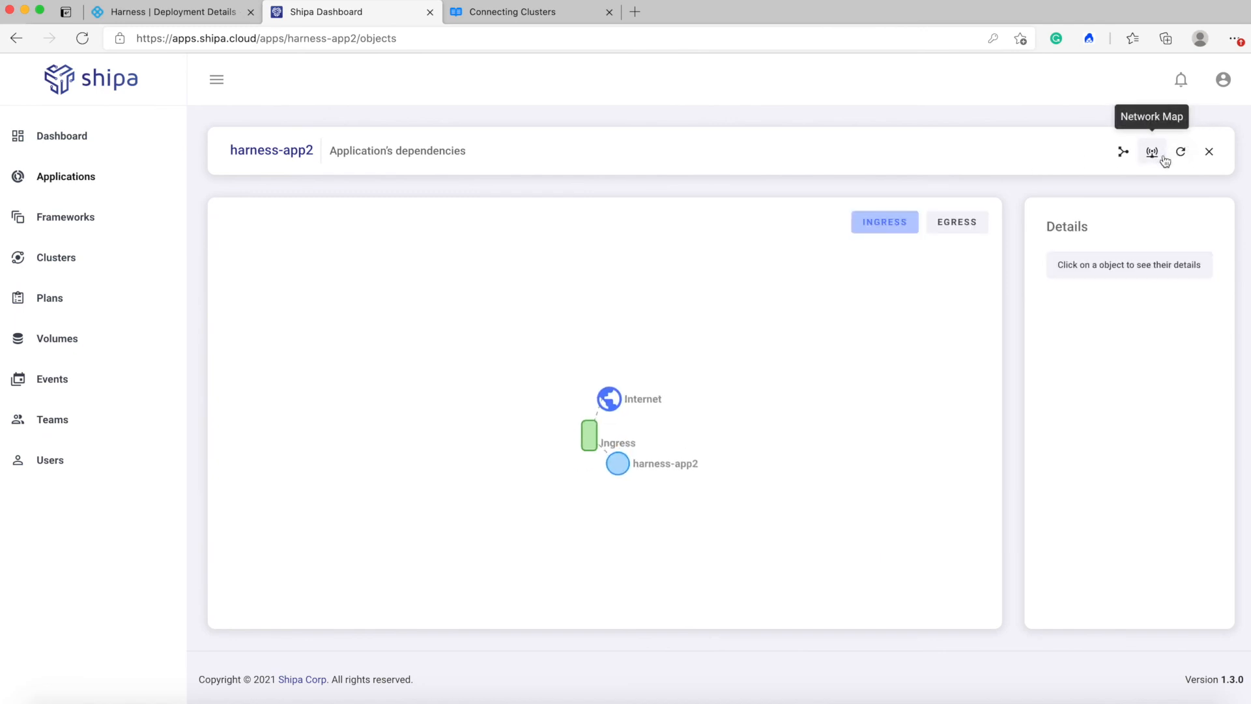
left_click(1208, 153)
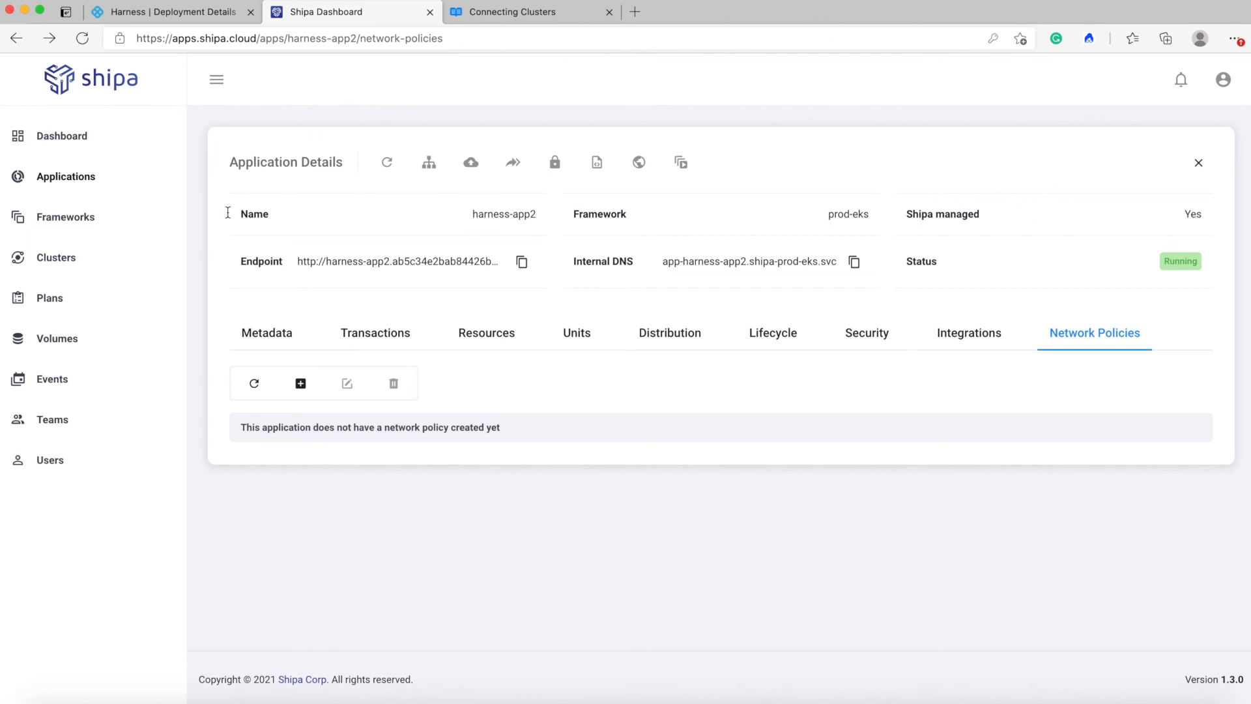
Step: Delete the harness-app2 application from the Shipa applications list
left_click(116, 180)
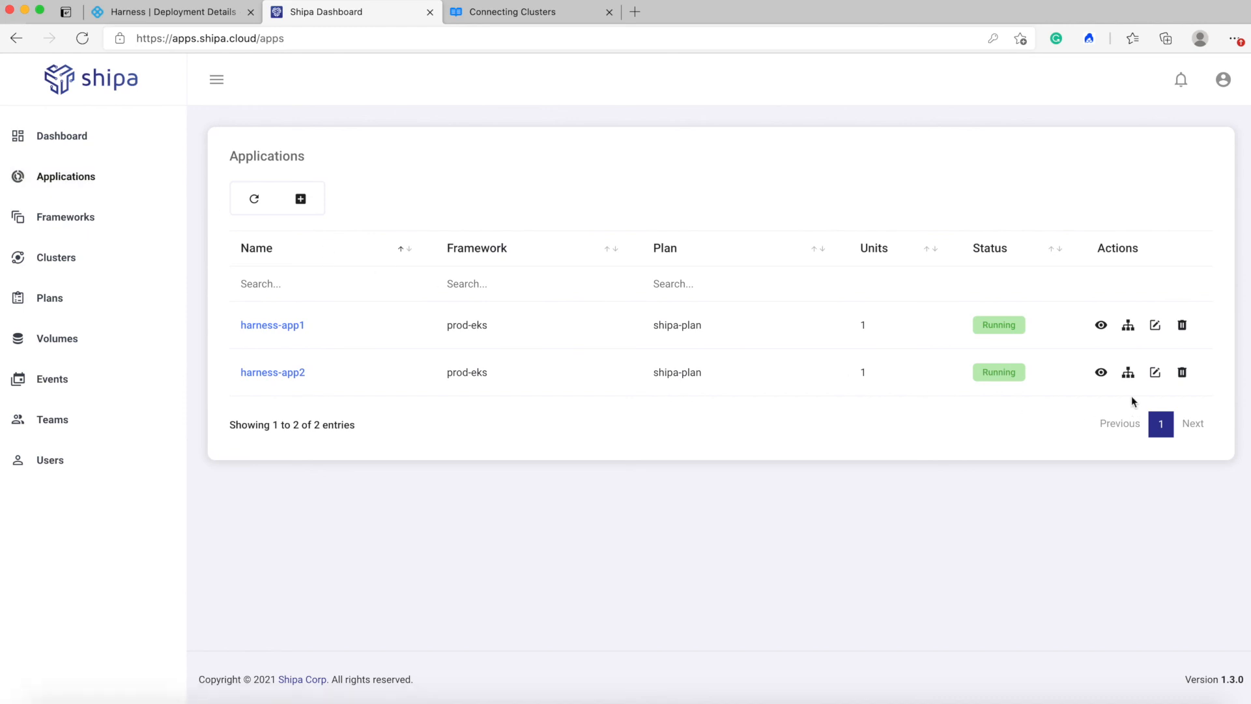
left_click(1182, 373)
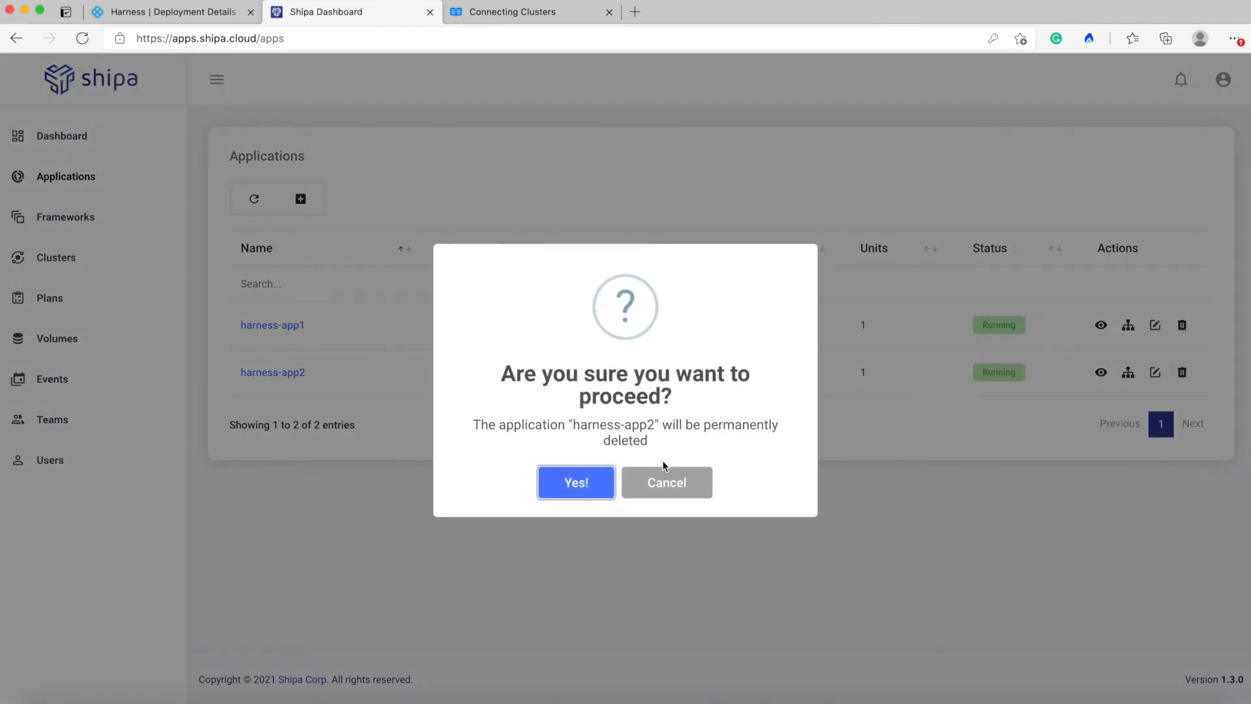
left_click(590, 487)
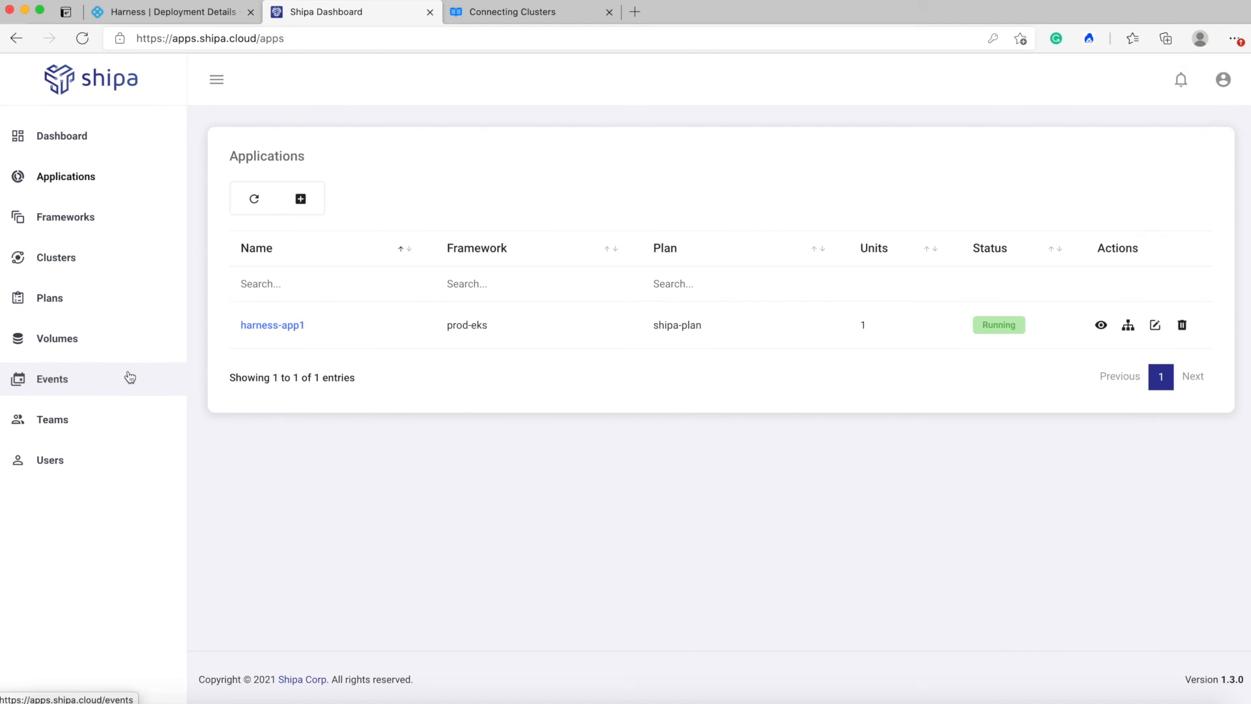
Step: Check the refreshed Shipa events list for new app.create and app.deploy events of harness-app2 following its deletion
left_click(130, 376)
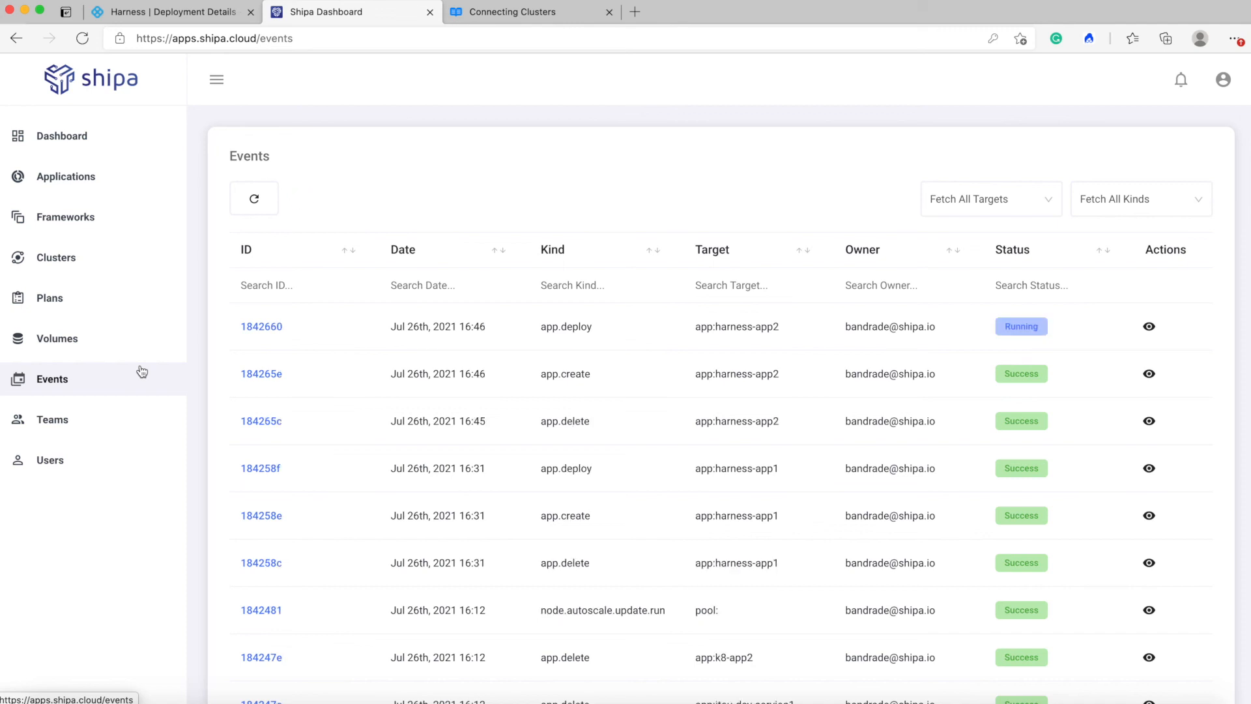
left_click(253, 199)
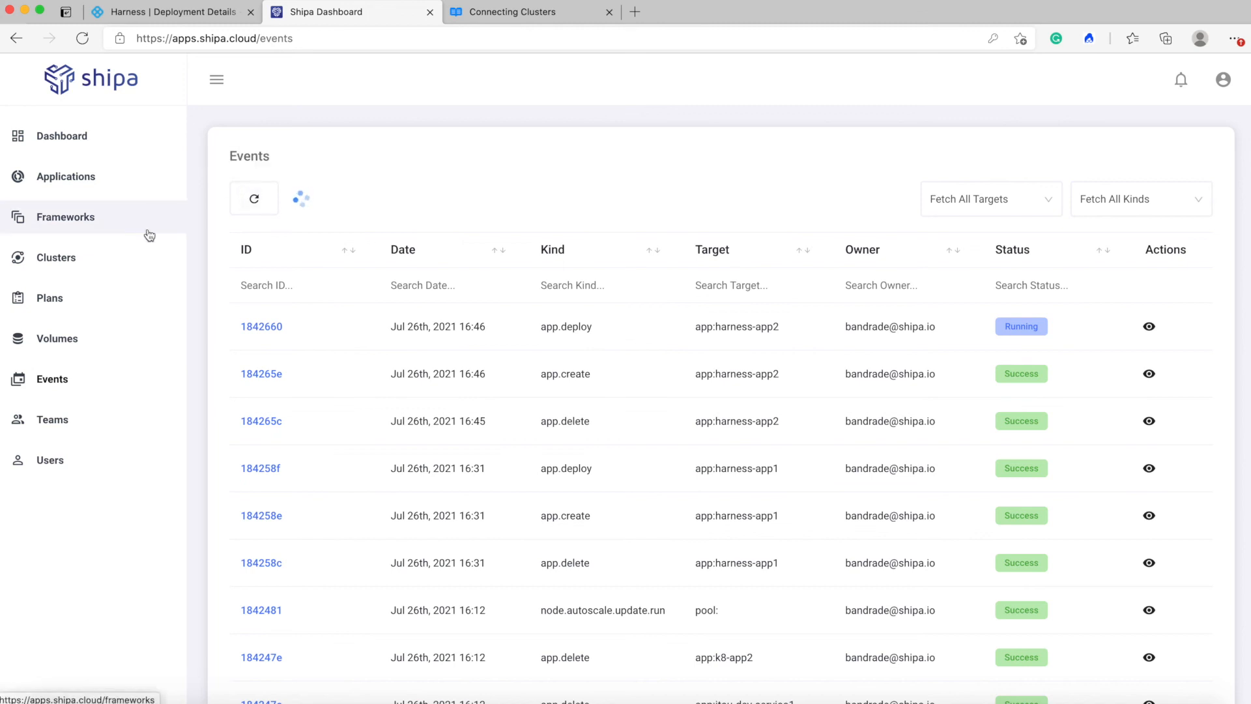
left_click_drag(540, 375, 779, 373)
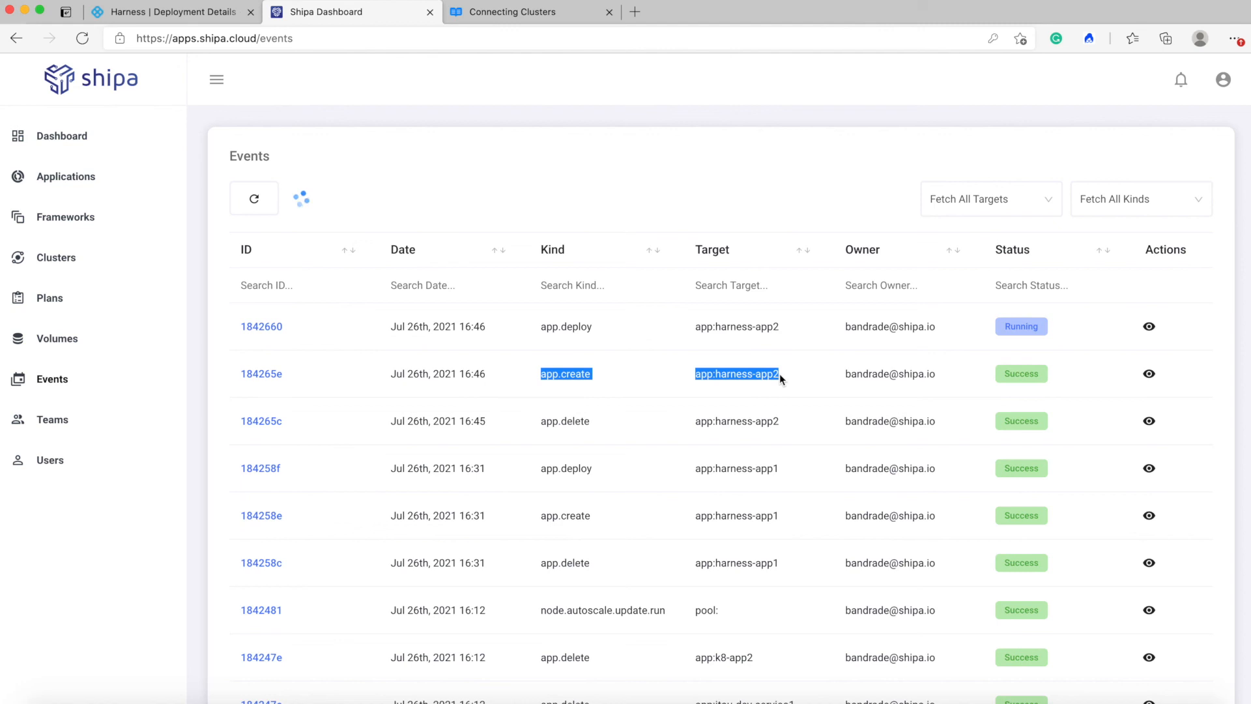
left_click(775, 374)
left_click_drag(539, 326, 766, 326)
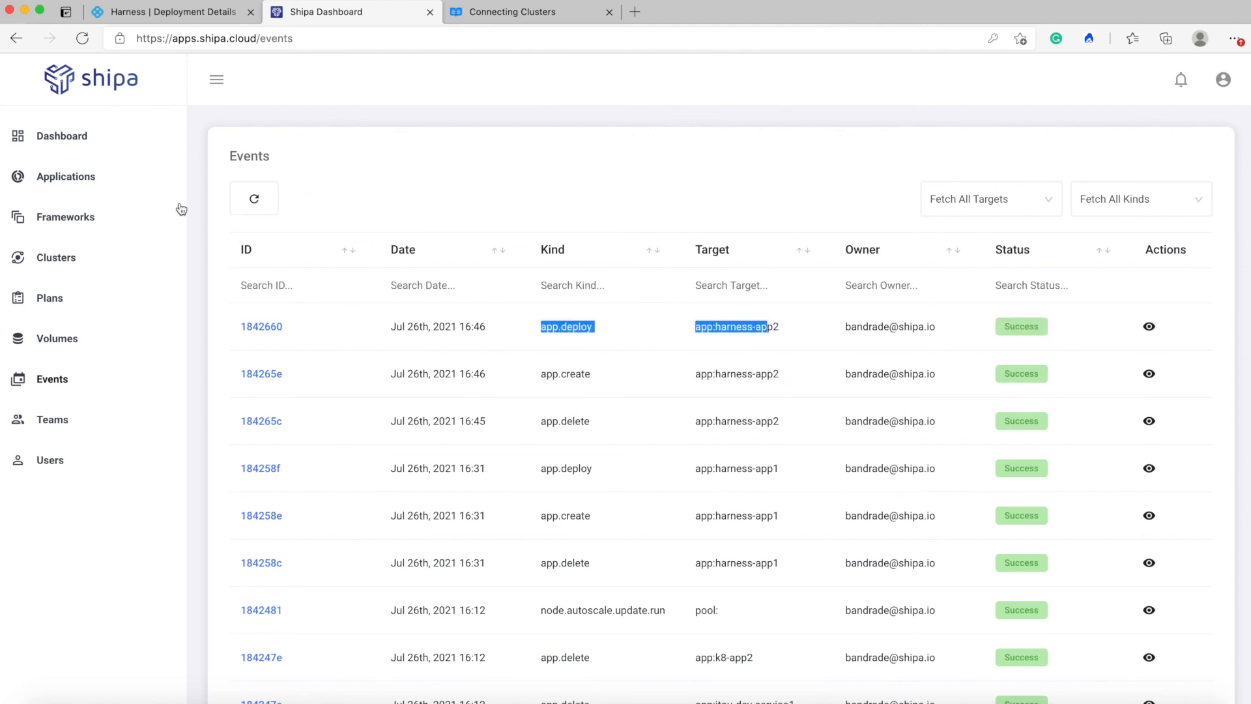
Step: Open the web endpoint of harness-app2 from its Shipa application details, view the page and return to the Shipa dashboard
left_click(128, 183)
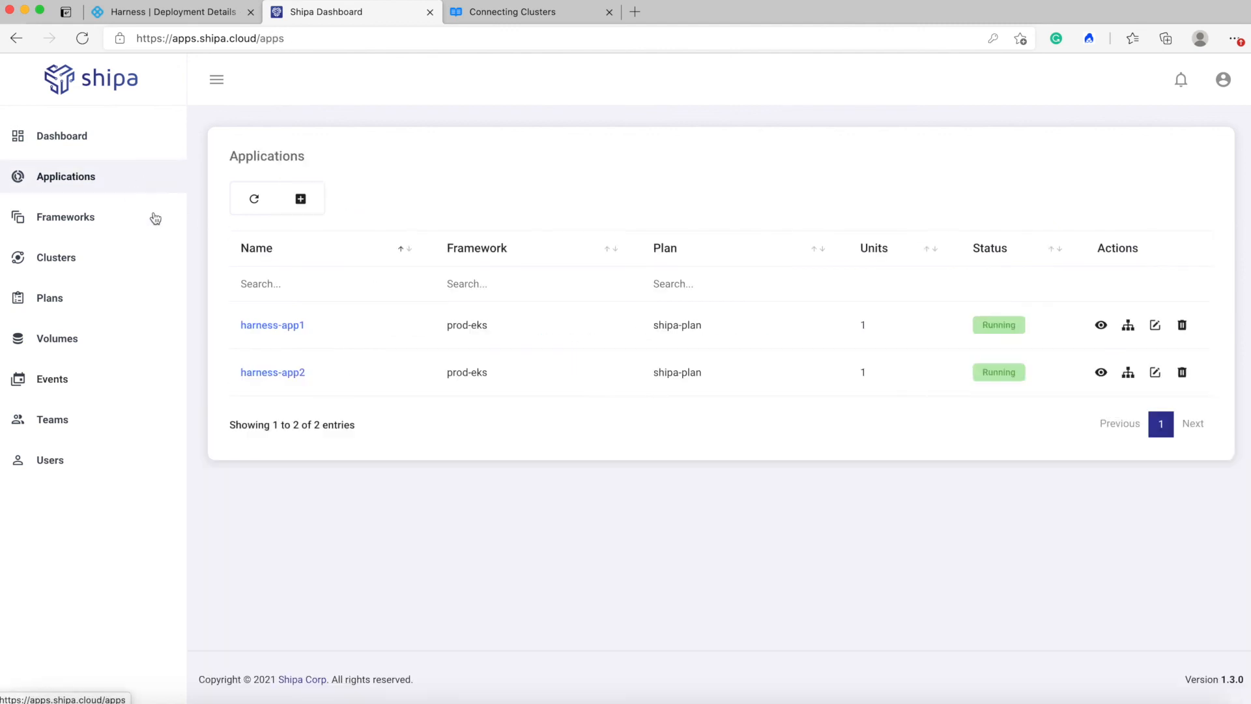
left_click(294, 375)
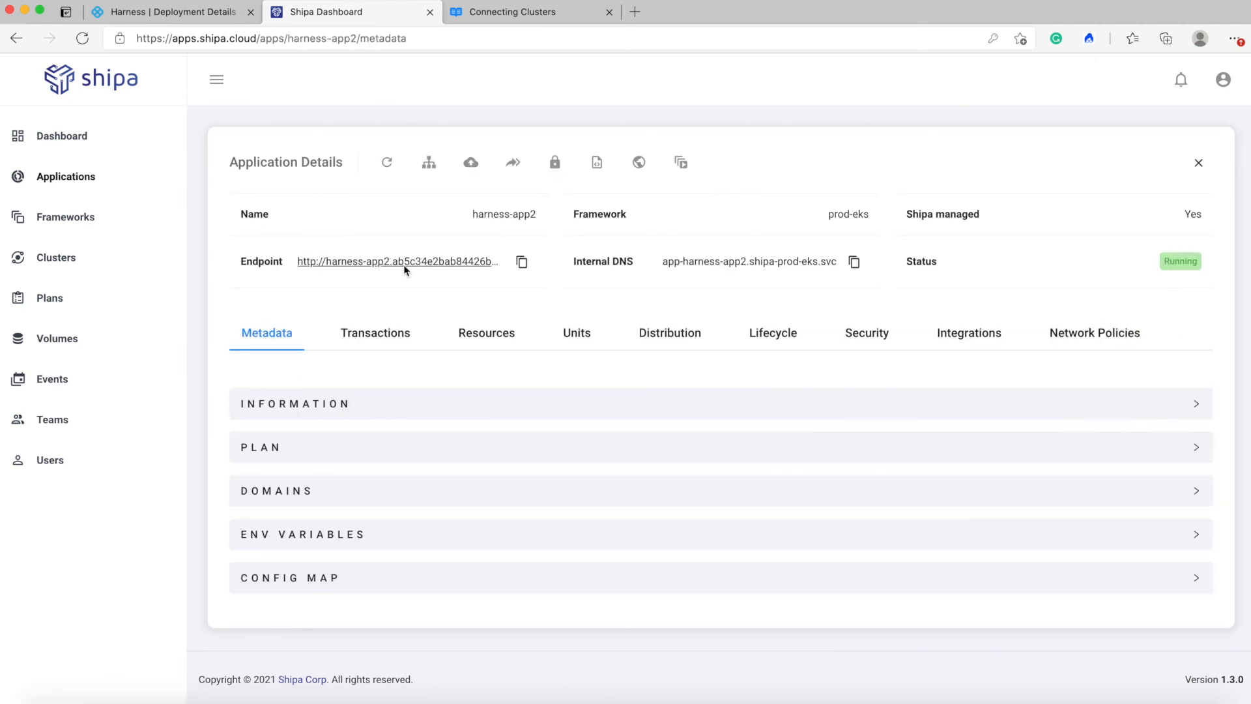
left_click(404, 264)
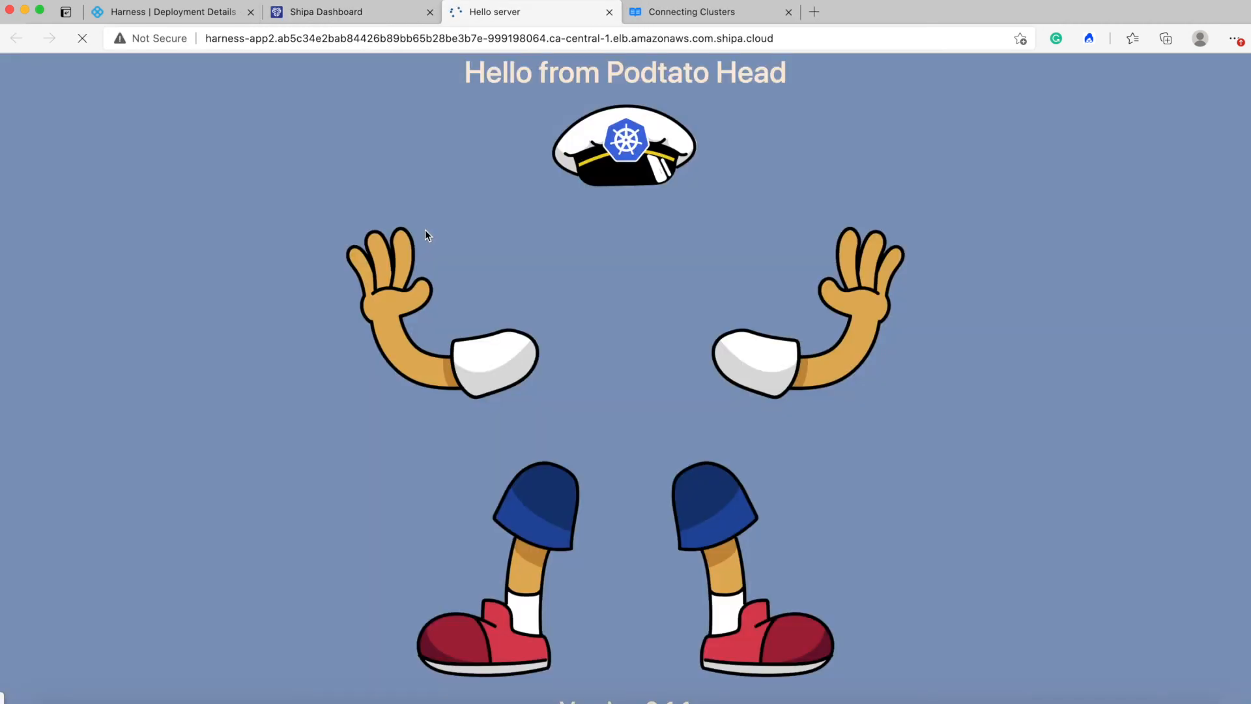
left_click(346, 12)
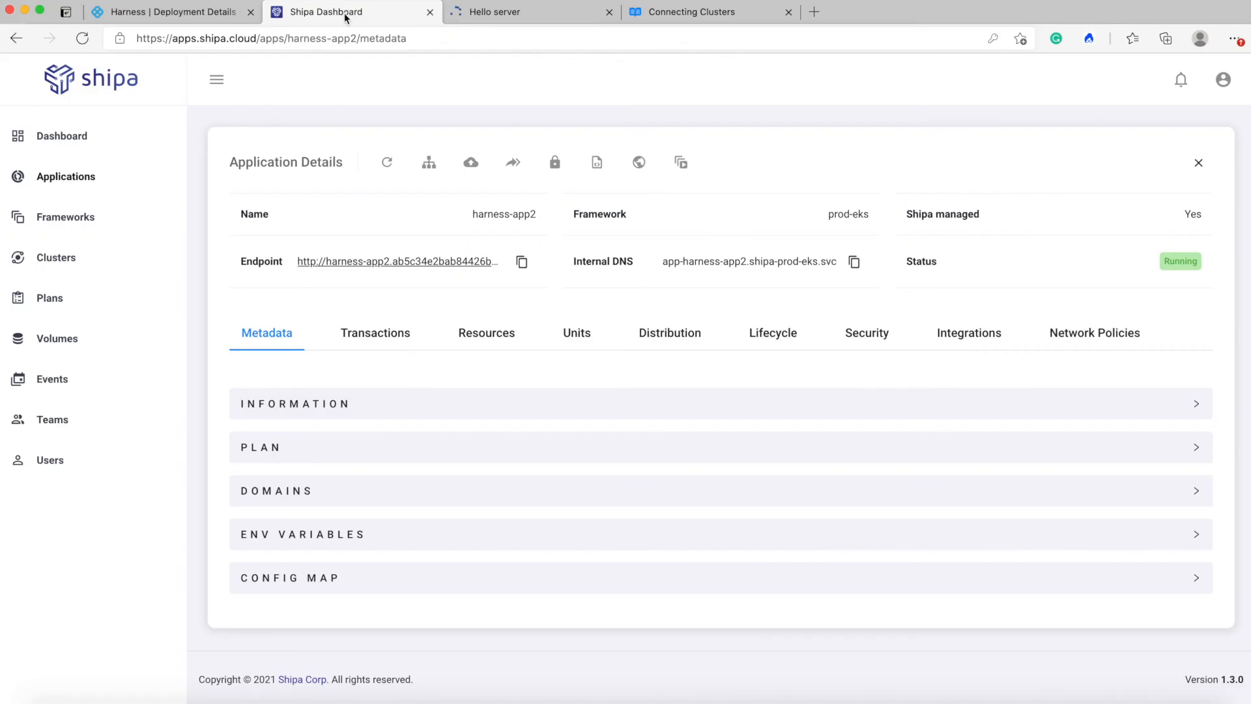